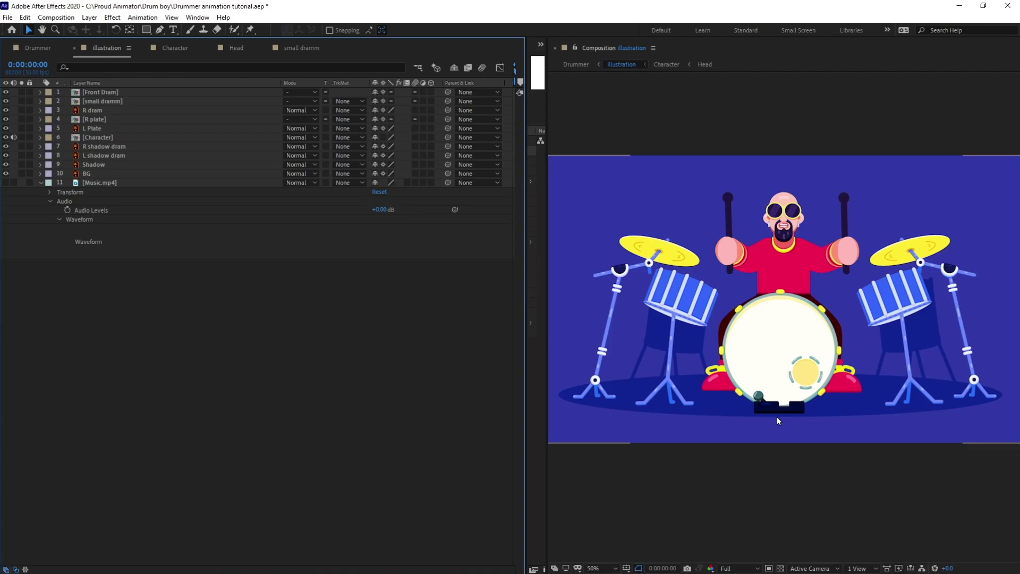
# - Examine the drum shadow, R plate and Front Dram layers of the illustration composition, and open the Character composition
pyautogui.click(99, 144)
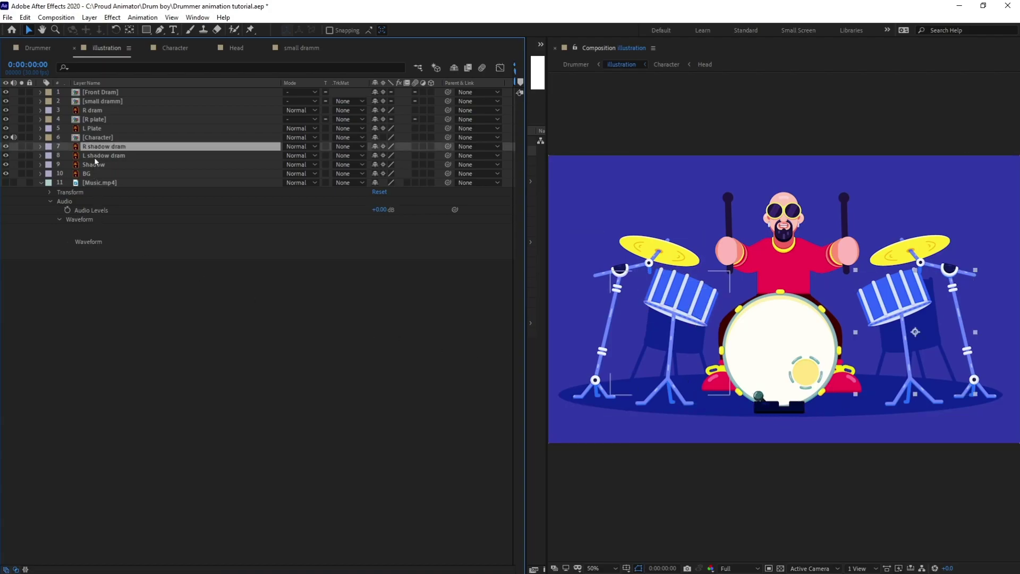
pyautogui.click(94, 155)
pyautogui.click(98, 119)
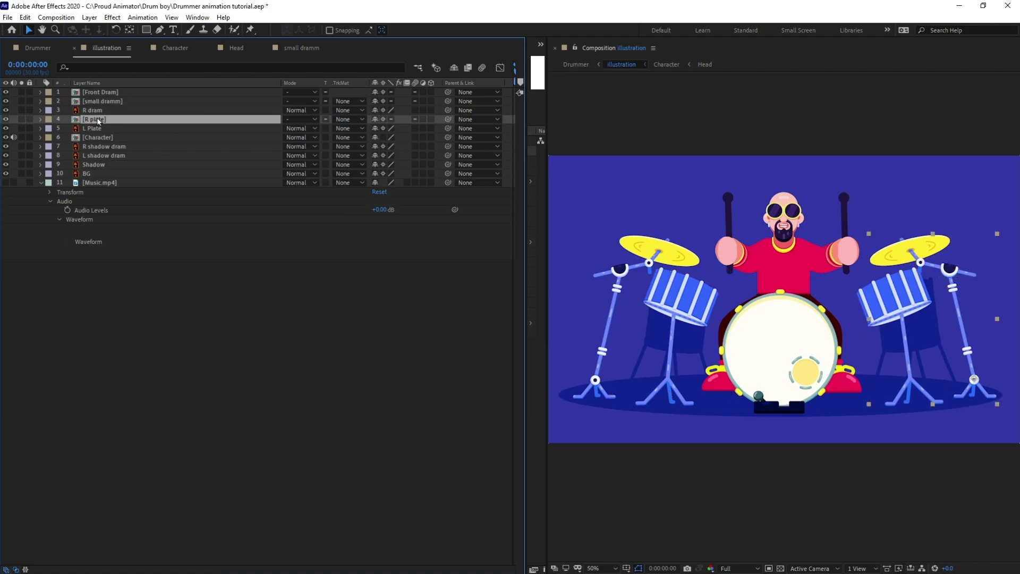
pyautogui.click(107, 92)
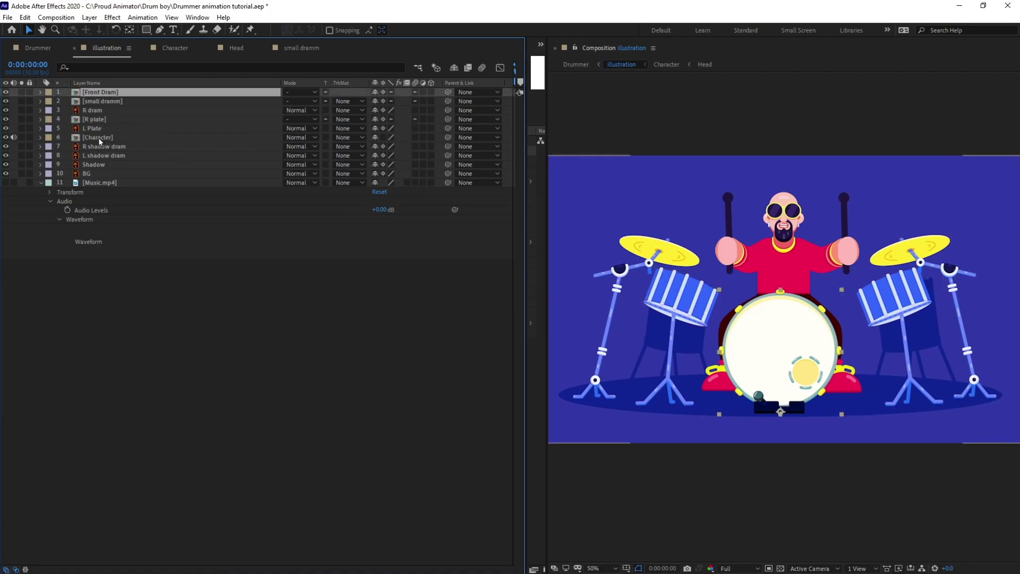
pyautogui.click(98, 139)
pyautogui.doubleClick(97, 138)
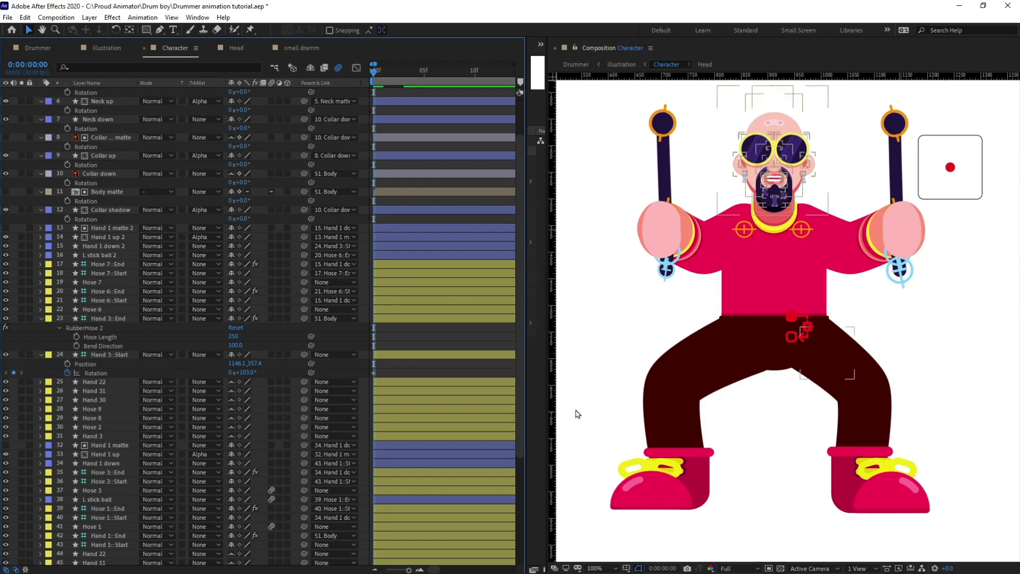
# - Examine the Hose 6::Start controller and the rig layers from Hand 22 to Hand 3 for the first arm
pyautogui.click(105, 300)
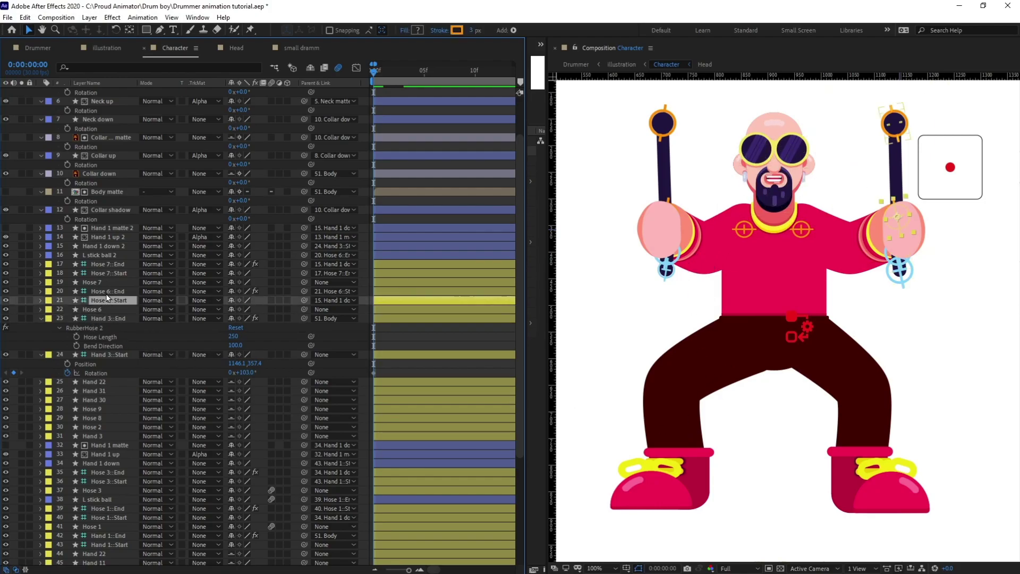
pyautogui.click(108, 383)
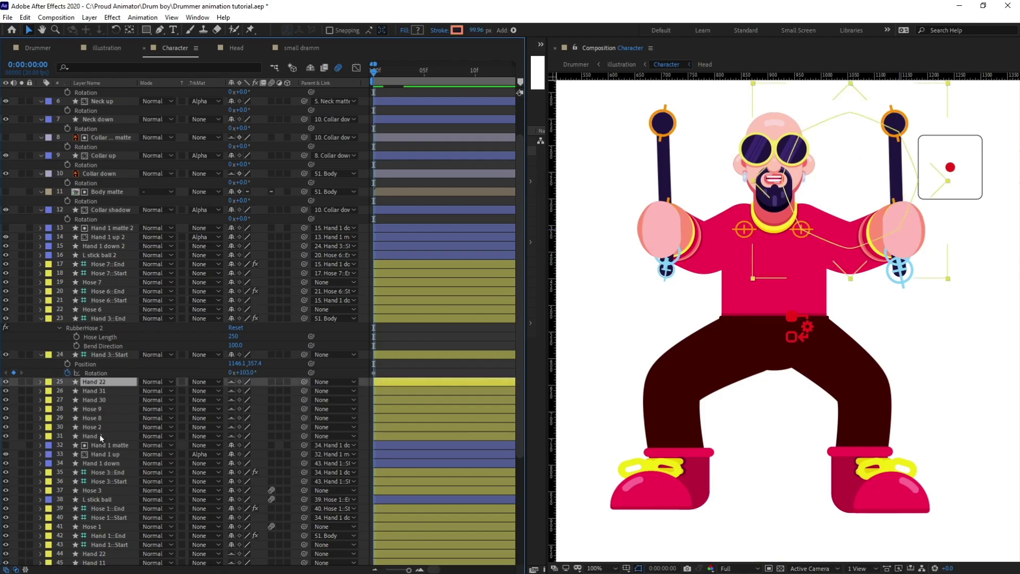
pyautogui.keyDown('shift'); pyautogui.click(100, 434); pyautogui.keyUp('shift')
# - Try lowering the Hand 3::Start controller to test the arm rig, and undo the move
pyautogui.click(109, 356)
pyautogui.moveTo(898, 229); pyautogui.dragTo(900, 248)
pyautogui.hotkey('ctrl', 'z')
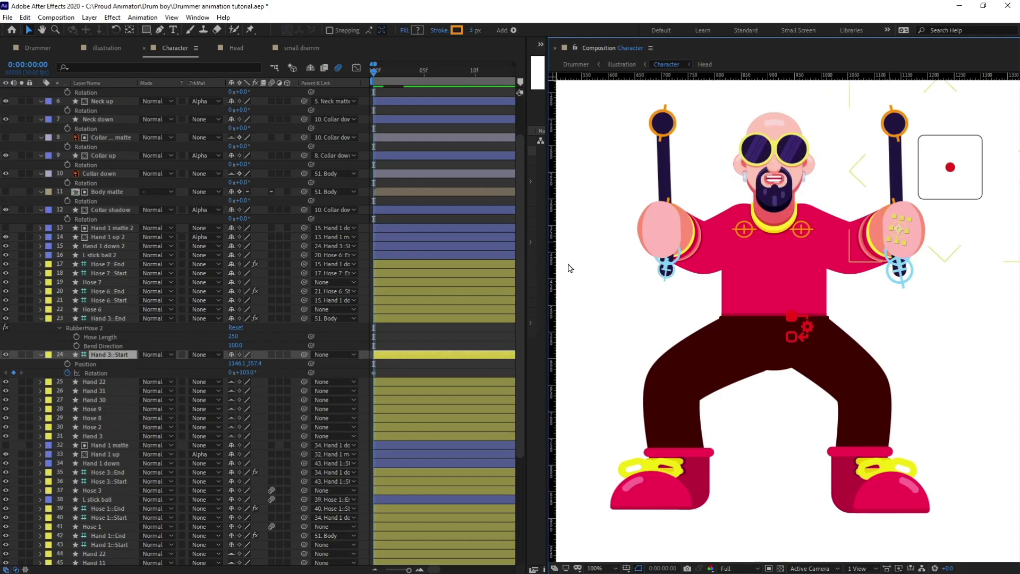
# - Review the layers Hand 22, Hand 31 and Hand 30, and the other arm's layers from Hand 22 to Hand 1
pyautogui.scroll(-3, 162, 400)
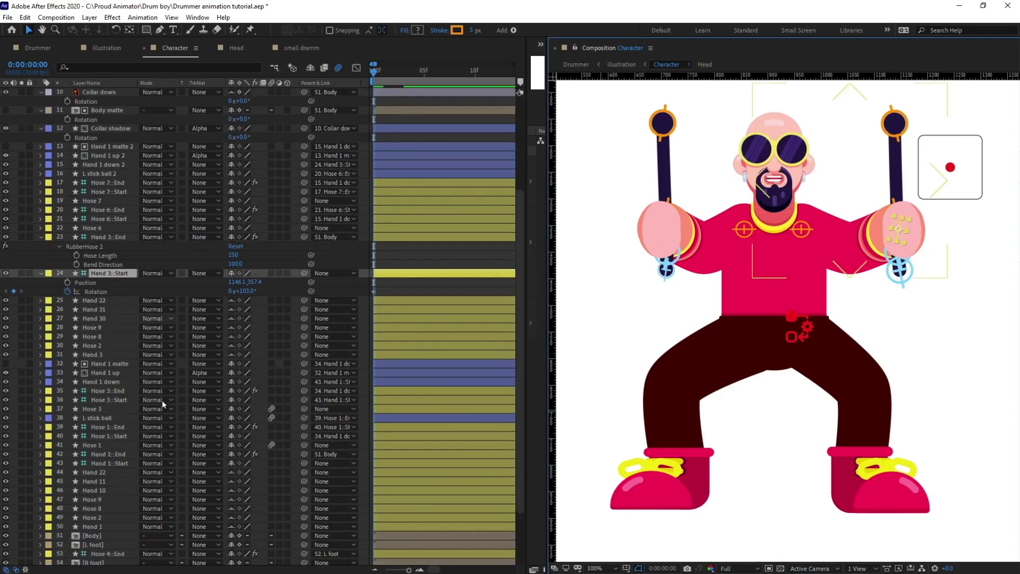
pyautogui.click(93, 302)
pyautogui.keyDown('ctrl'); pyautogui.click(95, 309); pyautogui.keyUp('ctrl')
pyautogui.keyDown('ctrl'); pyautogui.click(95, 318); pyautogui.keyUp('ctrl')
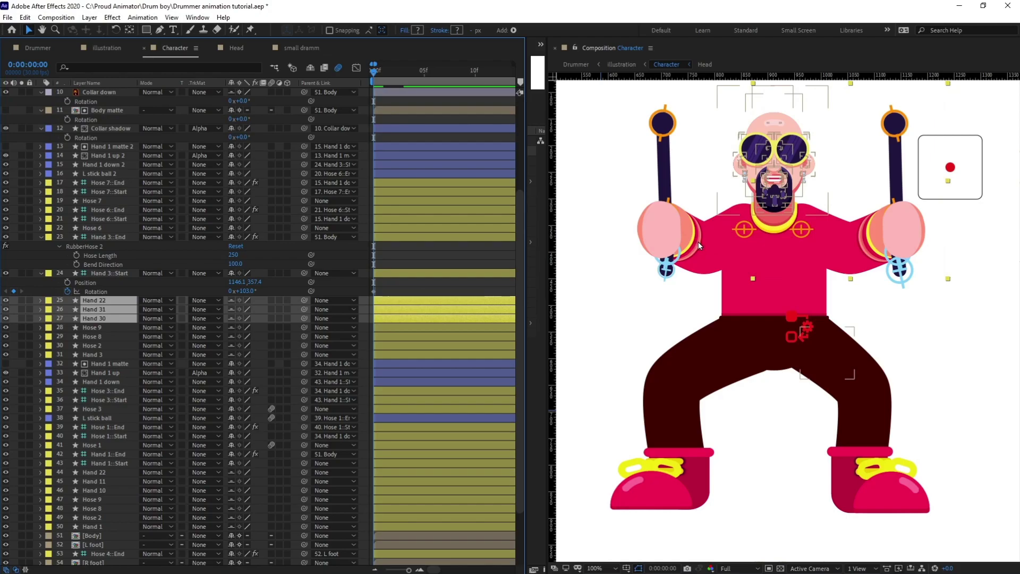
pyautogui.scroll(-3, 110, 370)
pyautogui.click(101, 398)
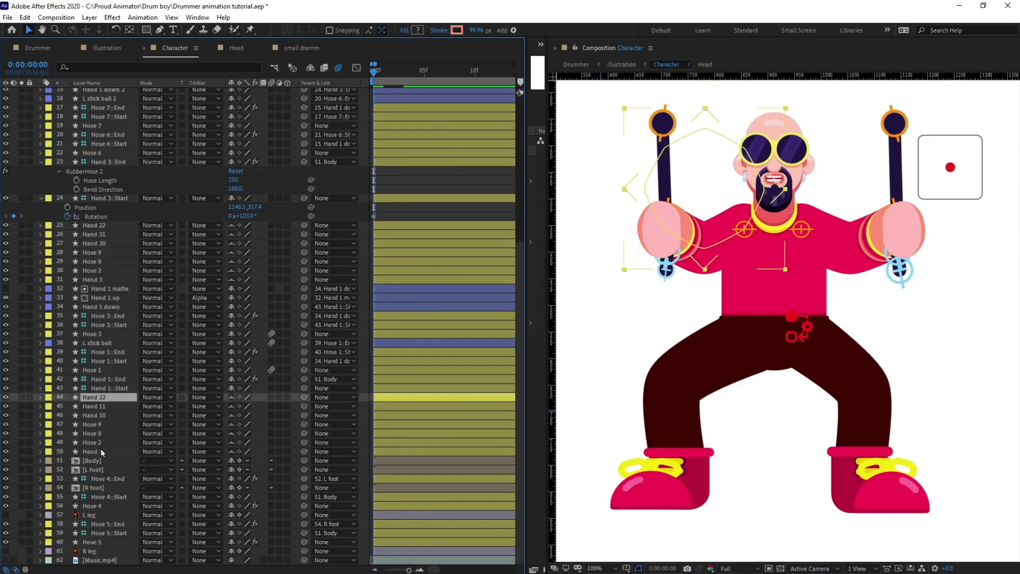
pyautogui.keyDown('shift'); pyautogui.click(101, 451); pyautogui.keyUp('shift')
# - Examine the Body, L foot, R foot and Head precomp layers of the character
pyautogui.click(100, 461)
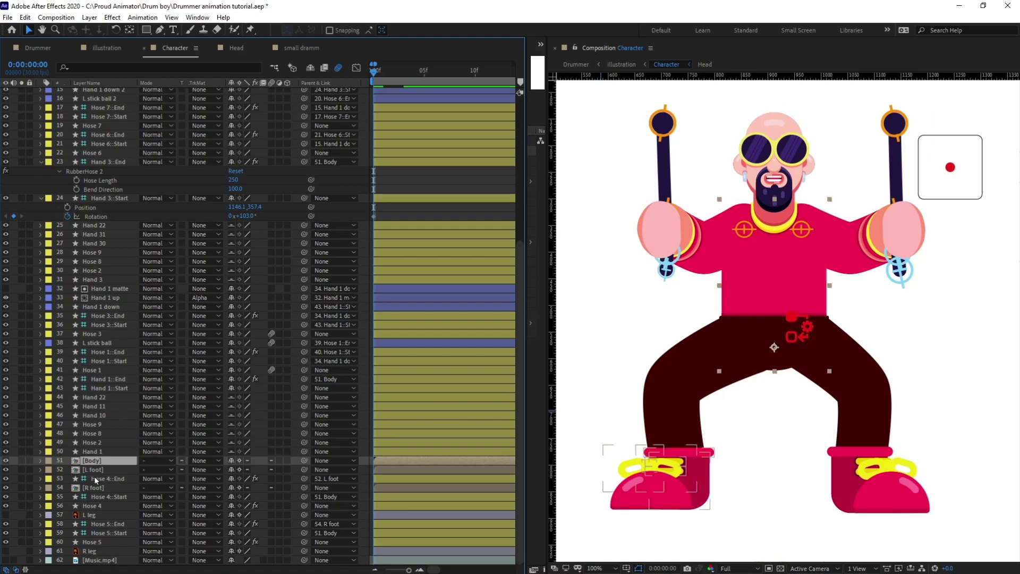
pyautogui.click(96, 471)
pyautogui.click(100, 489)
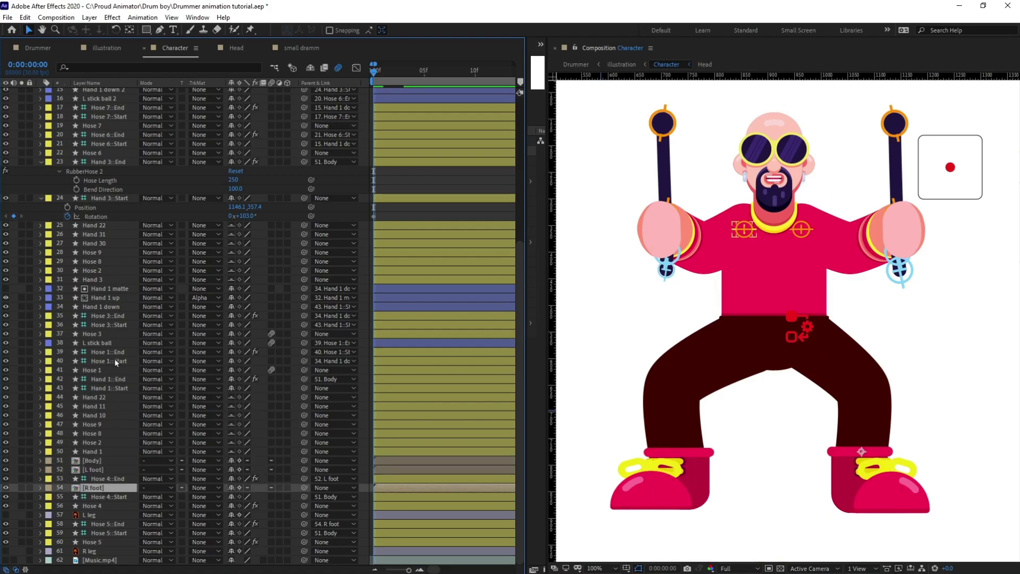
pyautogui.scroll(8, 106, 329)
pyautogui.click(106, 119)
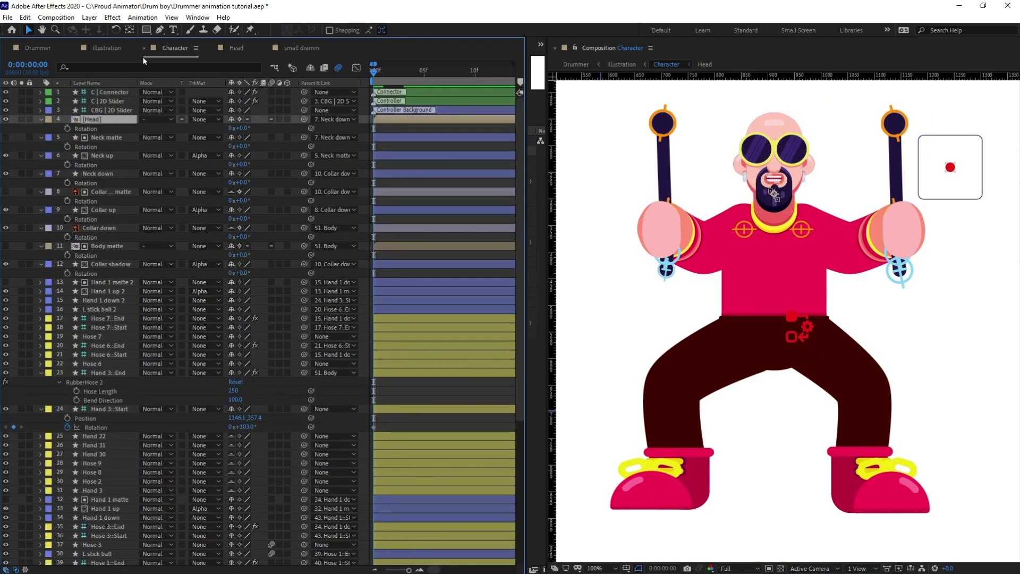
# - Open the Head composition and test the 2D slider controller and the horizontal slider that drive the face
pyautogui.click(237, 48)
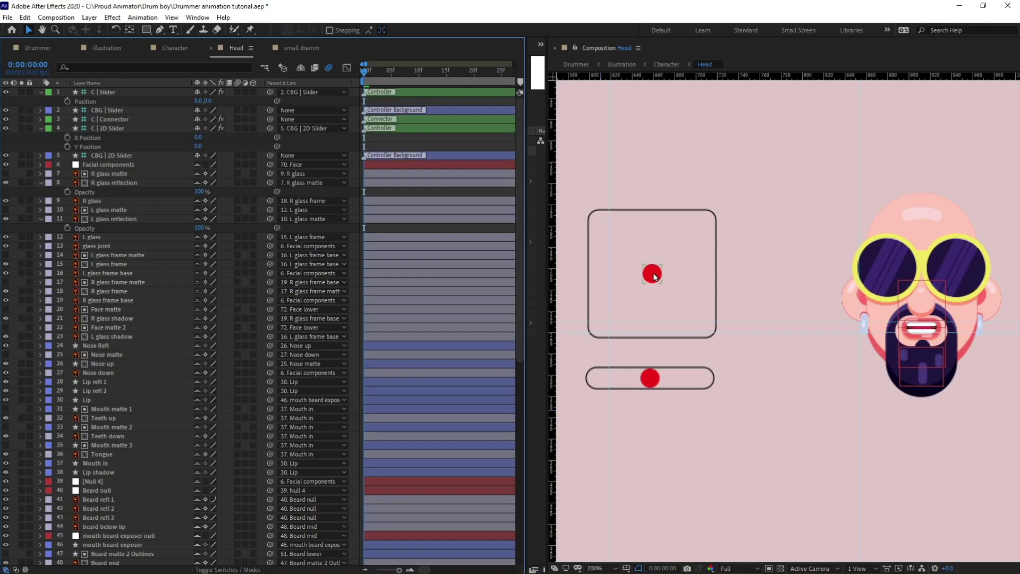
pyautogui.moveTo(655, 276)
pyautogui.mouseDown()
pyautogui.moveTo(713, 276)
pyautogui.moveTo(592, 274)
pyautogui.moveTo(722, 275)
pyautogui.moveTo(598, 274)
pyautogui.moveTo(663, 275)
pyautogui.mouseUp()
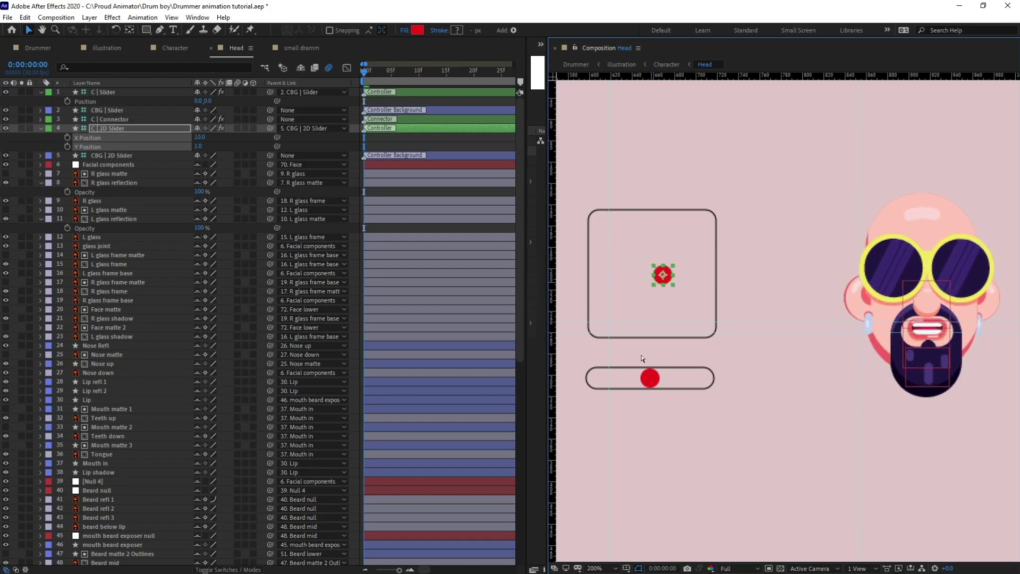
pyautogui.moveTo(648, 378)
pyautogui.mouseDown()
pyautogui.moveTo(697, 378)
pyautogui.moveTo(629, 378)
pyautogui.mouseUp()
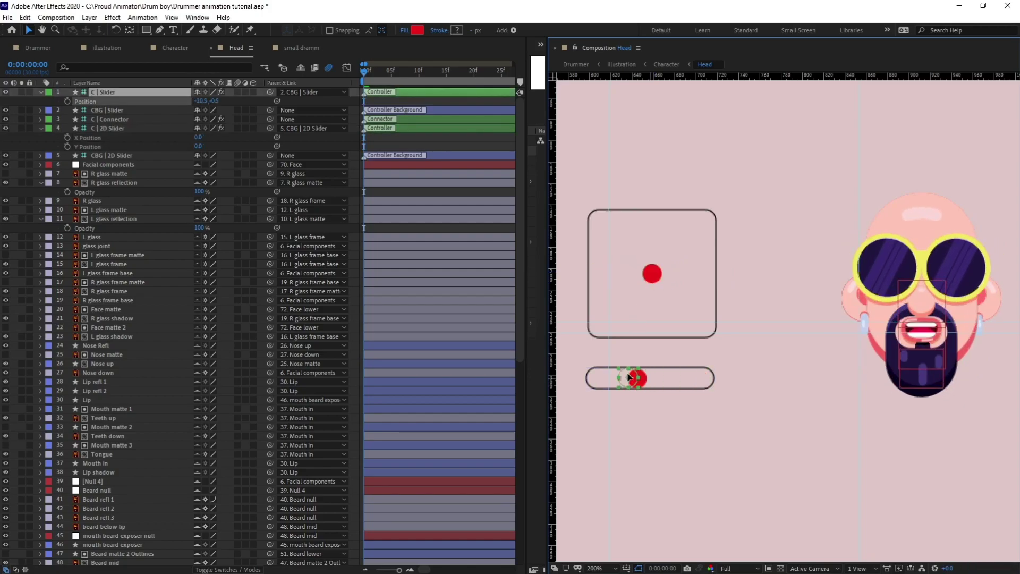
# - Return to the Character composition and inspect the Hand 3 start and end controllers and the Hand 1::Start controller
pyautogui.click(173, 49)
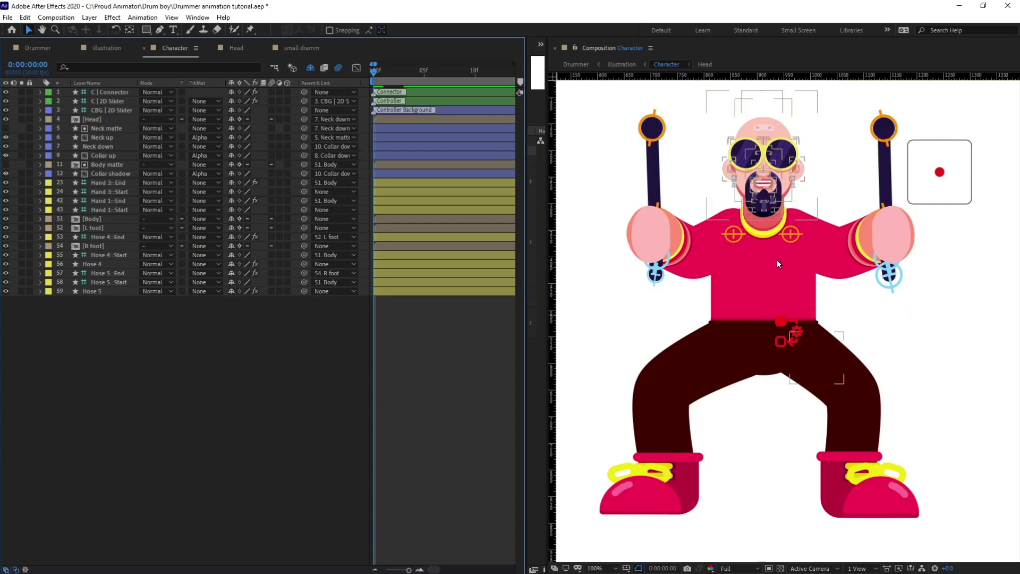
pyautogui.click(121, 192)
pyautogui.click(121, 183)
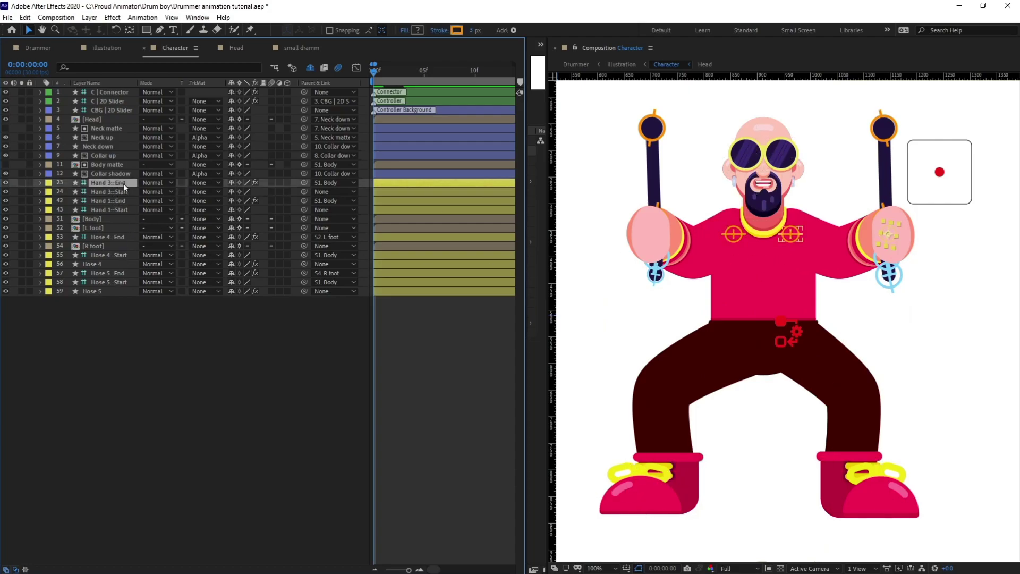
pyautogui.click(123, 210)
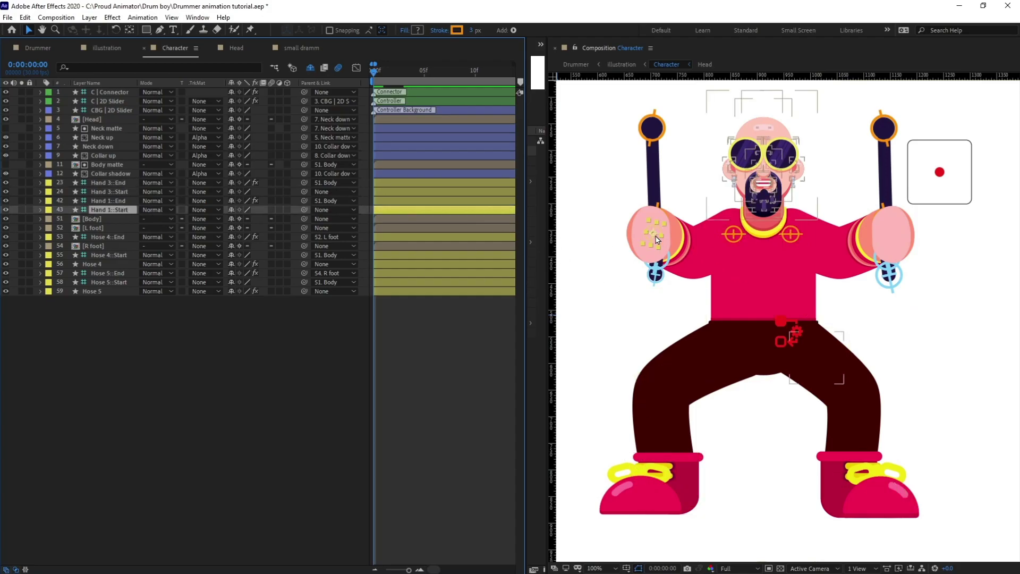
# - Raise the Hand 1::Start controller and set its rotation to 109°
pyautogui.scroll(-1, 729, 242)
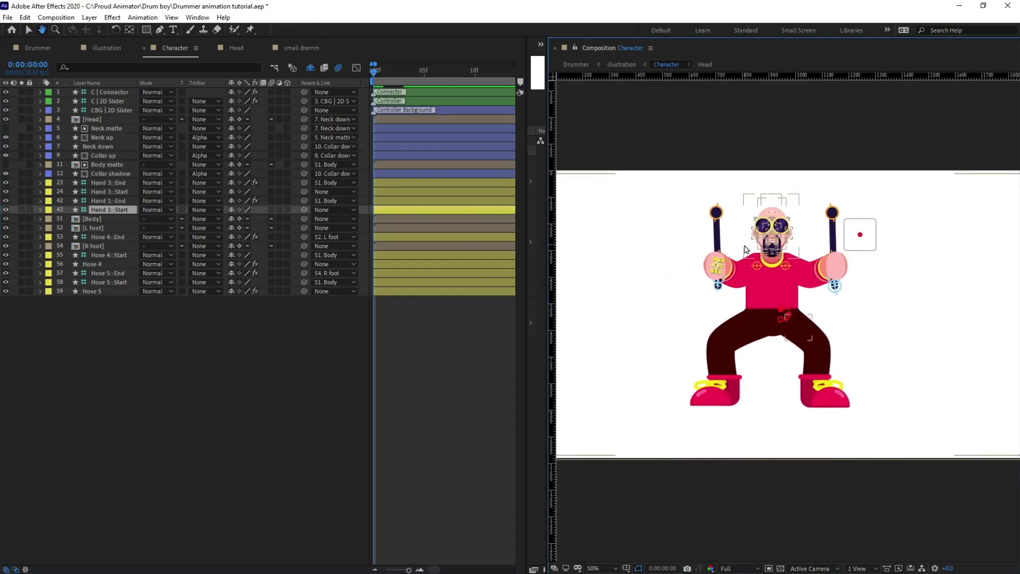
pyautogui.press('.')
pyautogui.press('.')
pyautogui.press('v')
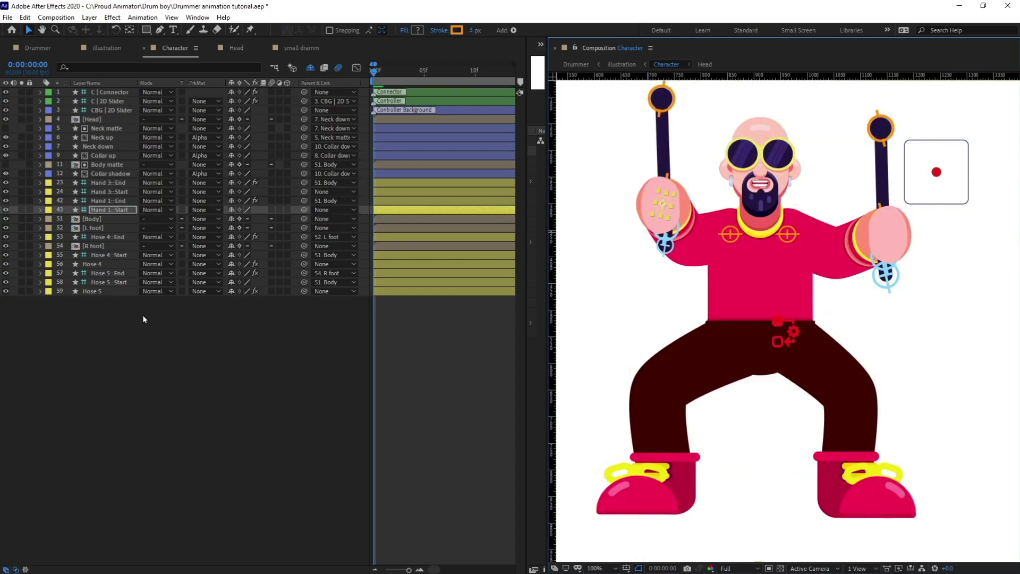
pyautogui.press('r')
pyautogui.moveTo(247, 218)
pyautogui.mouseDown()
pyautogui.moveTo(261, 218)
pyautogui.moveTo(245, 215)
pyautogui.mouseUp()
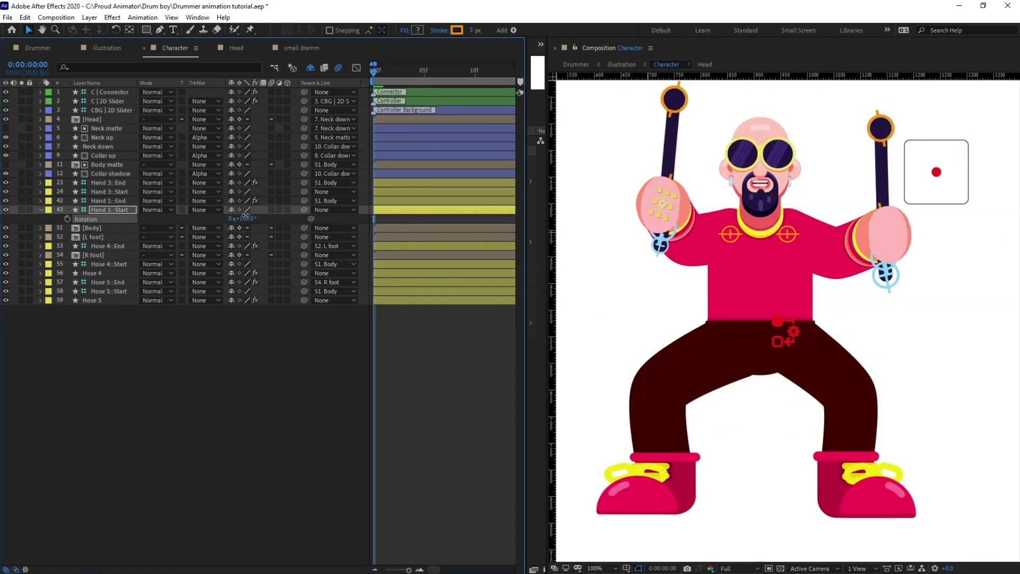
# - Return to the illustration composition, lock its viewer, and open the Character composition in a separate viewer
pyautogui.press(',')
pyautogui.click(732, 240)
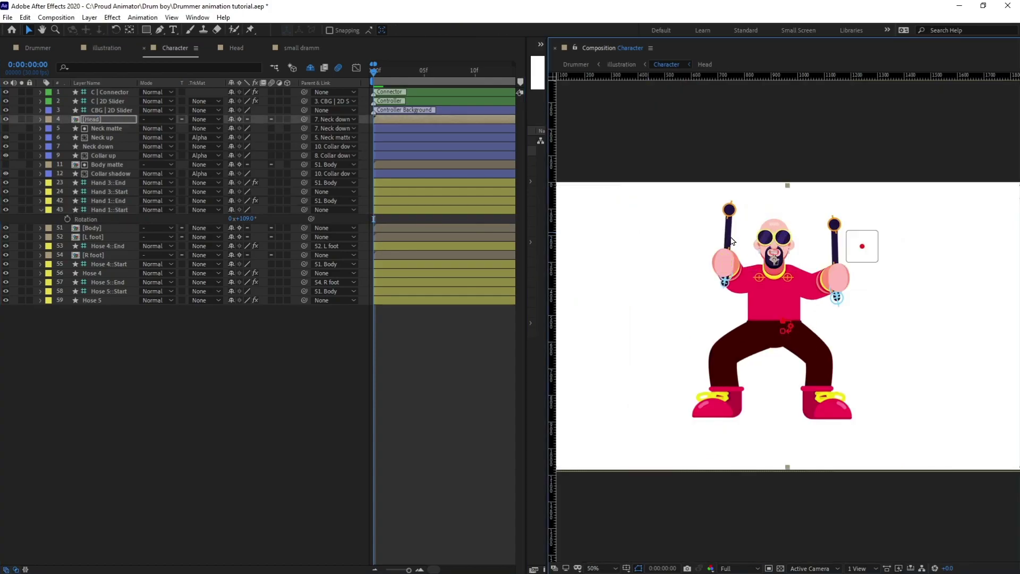
pyautogui.moveTo(739, 239); pyautogui.dragTo(734, 234)
pyautogui.press('v')
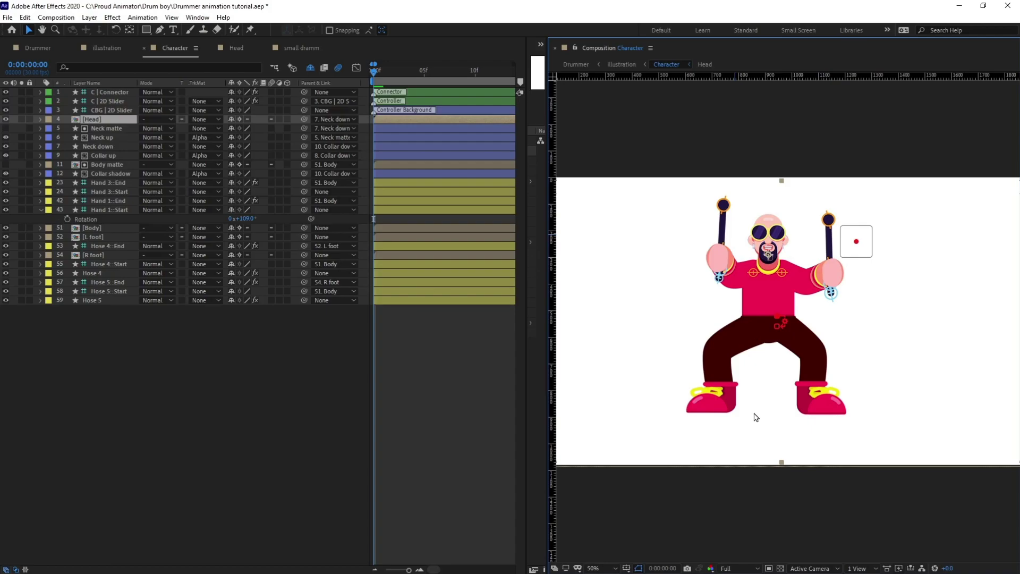
pyautogui.click(109, 49)
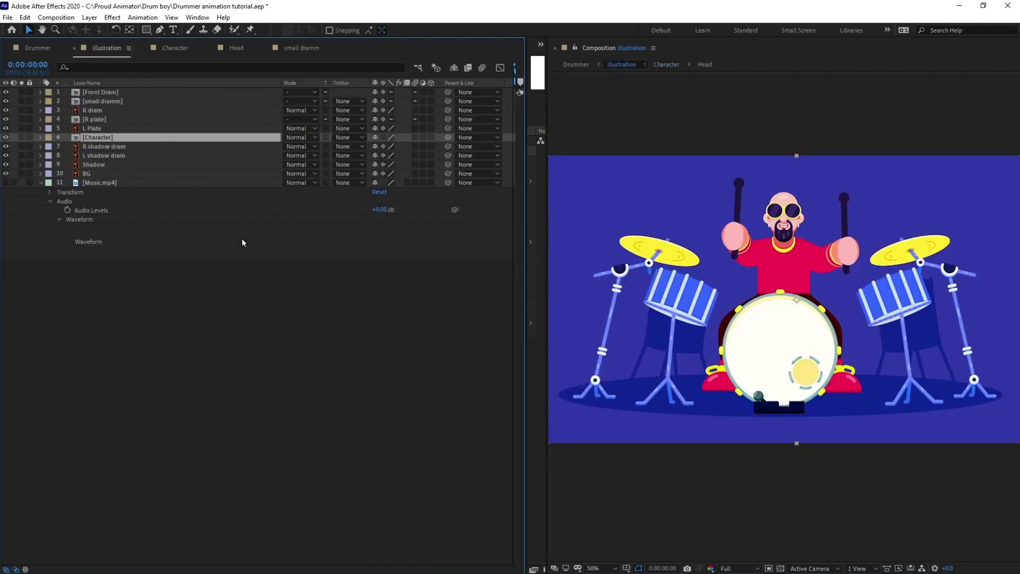
pyautogui.click(576, 48)
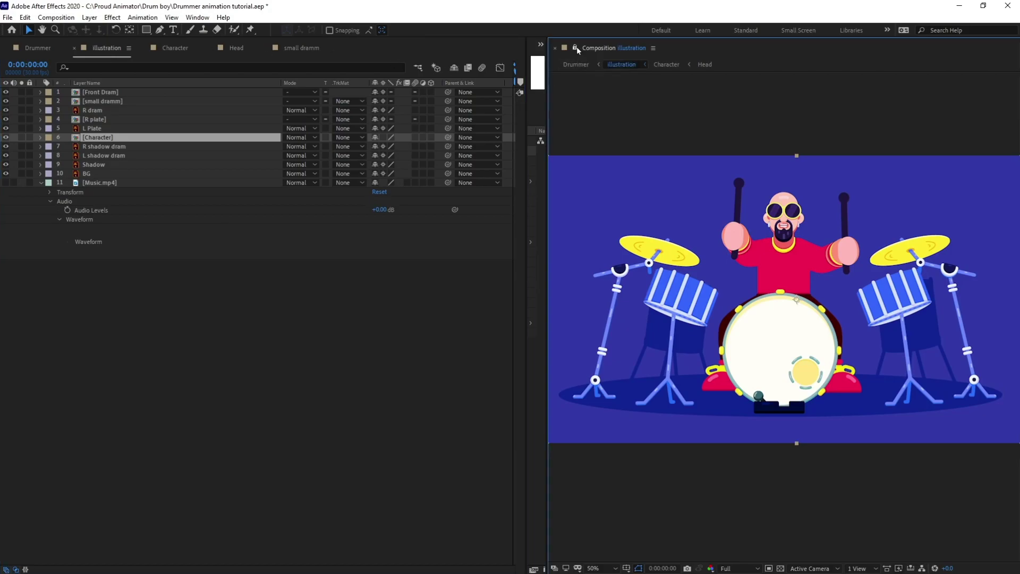
pyautogui.doubleClick(94, 138)
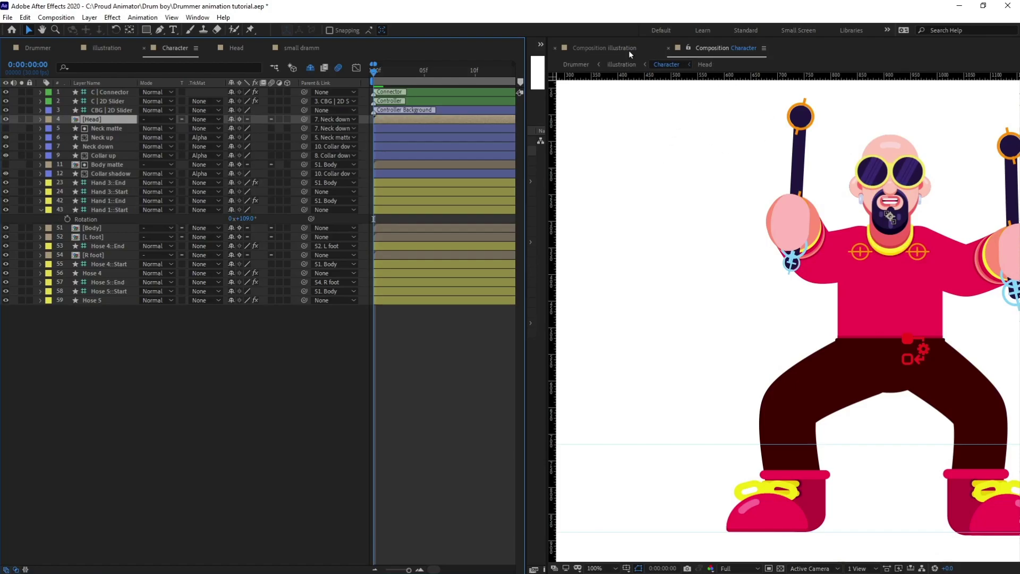
# - Dock the illustration viewer beside the Character viewer and widen the timeline area
pyautogui.click(601, 47)
pyautogui.moveTo(601, 66); pyautogui.dragTo(464, 109)
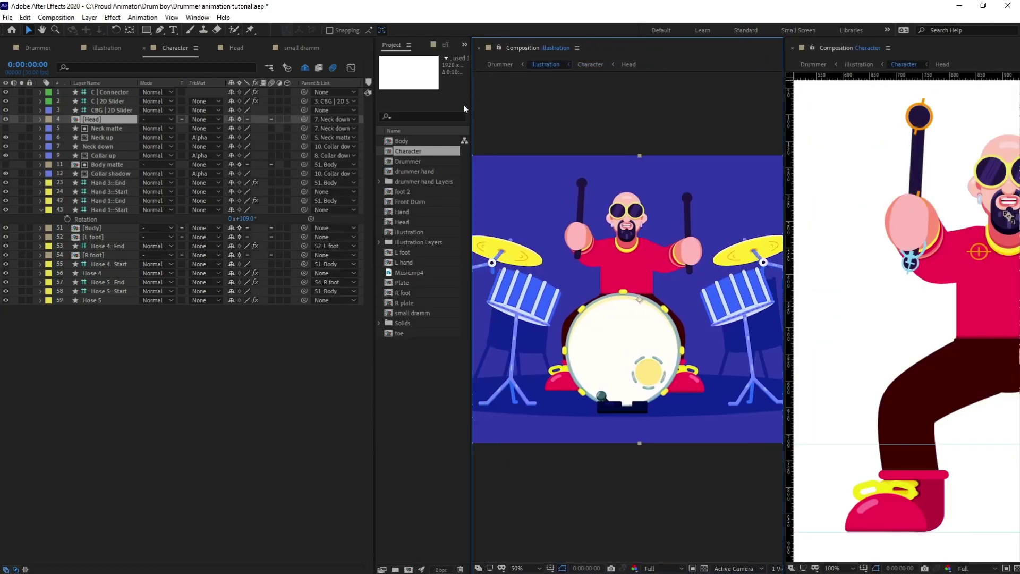
pyautogui.moveTo(373, 96); pyautogui.dragTo(478, 101)
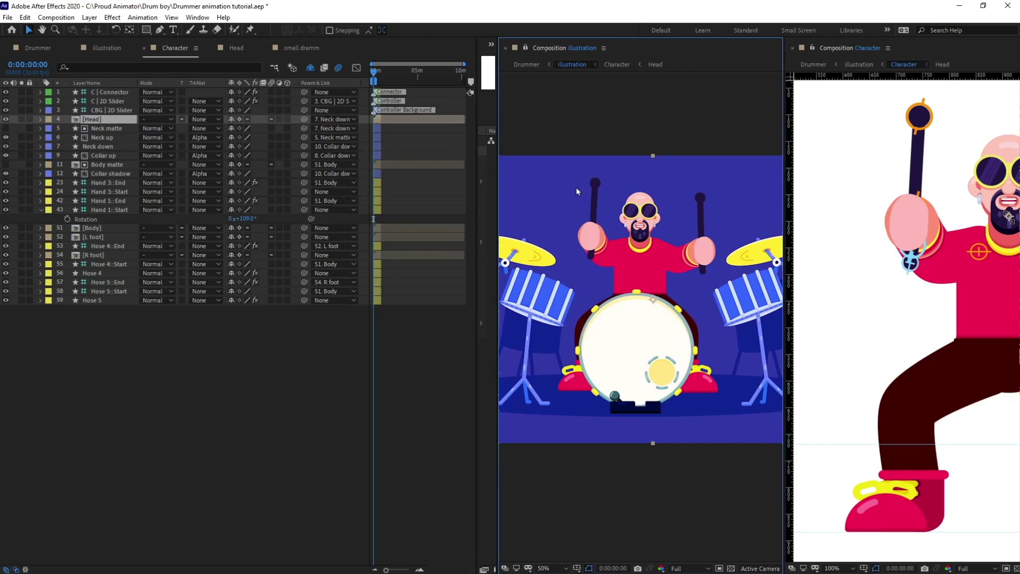
# - Extend all visible layers from C | Connector to Hose 5 to the end of the Character composition
pyautogui.click(116, 92)
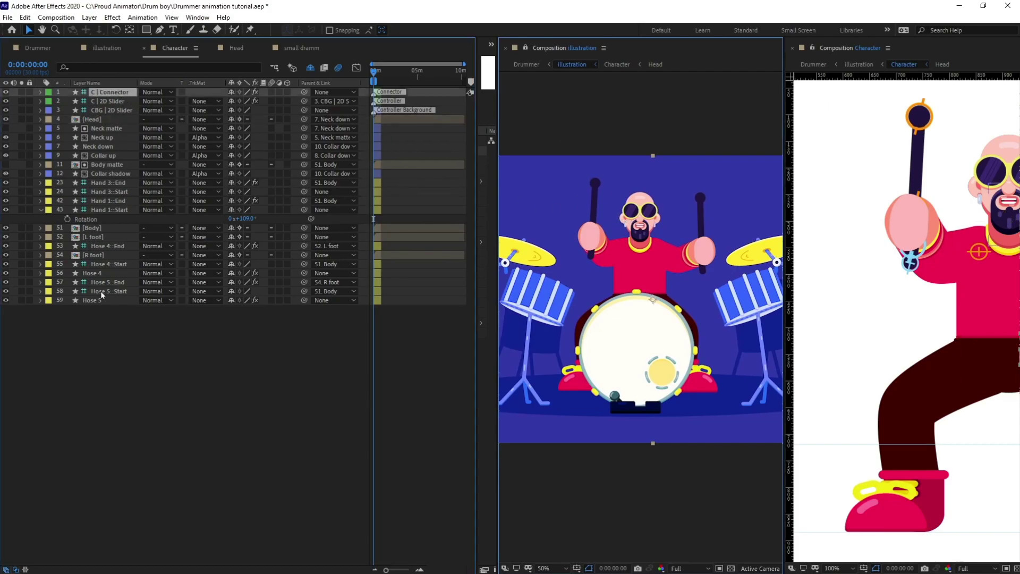
pyautogui.keyDown('shift'); pyautogui.click(97, 301); pyautogui.keyUp('shift')
pyautogui.moveTo(380, 300); pyautogui.dragTo(467, 272)
pyautogui.press('F2')
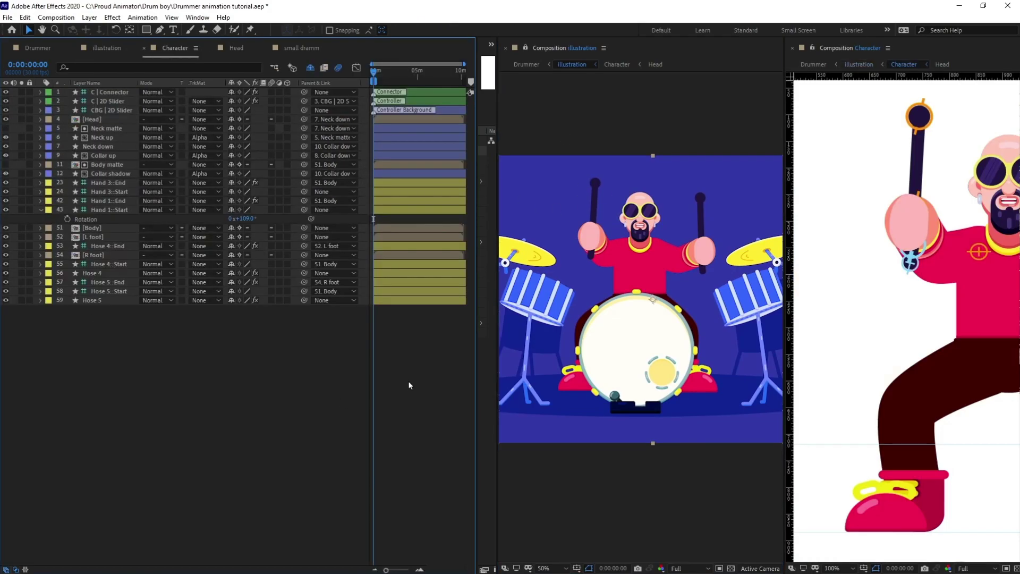
# - Enlarge the Character viewer next to the illustration viewer, with the illustration preview at 25% and the Character preview at 50%
pyautogui.press('=')
pyautogui.press('=')
pyautogui.press('=')
pyautogui.press('=')
pyautogui.press('=')
pyautogui.press('=')
pyautogui.moveTo(784, 282); pyautogui.dragTo(654, 282)
pyautogui.scroll(-1, 583, 306)
pyautogui.scroll(-1, 842, 323)
pyautogui.scroll(1, 979, 266)
pyautogui.scroll(-1, 902, 260)
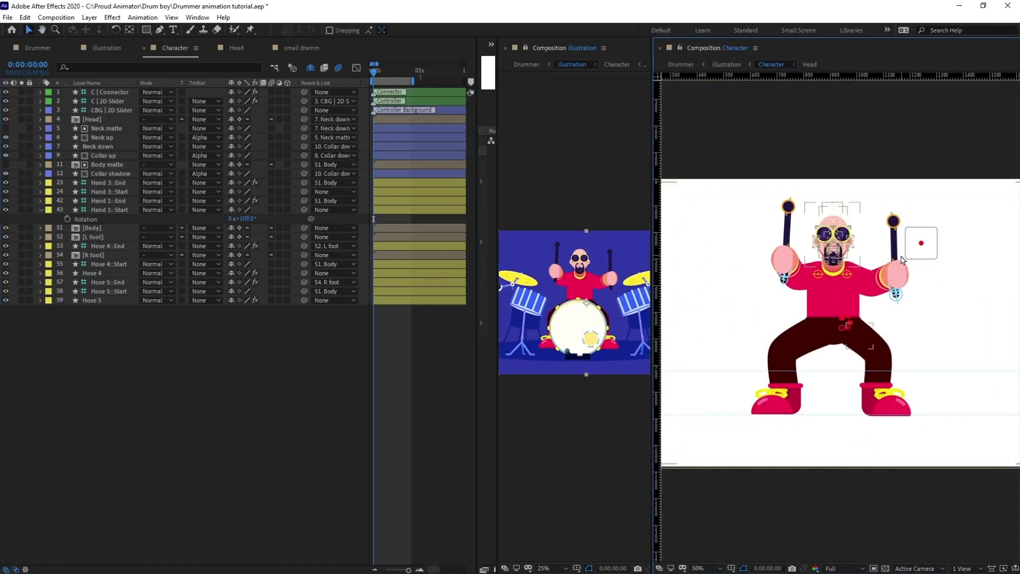
# - Enable rotation and position keyframing on the Hand 1::Start controller at 0:00:00:00 and show both properties
pyautogui.click(798, 277)
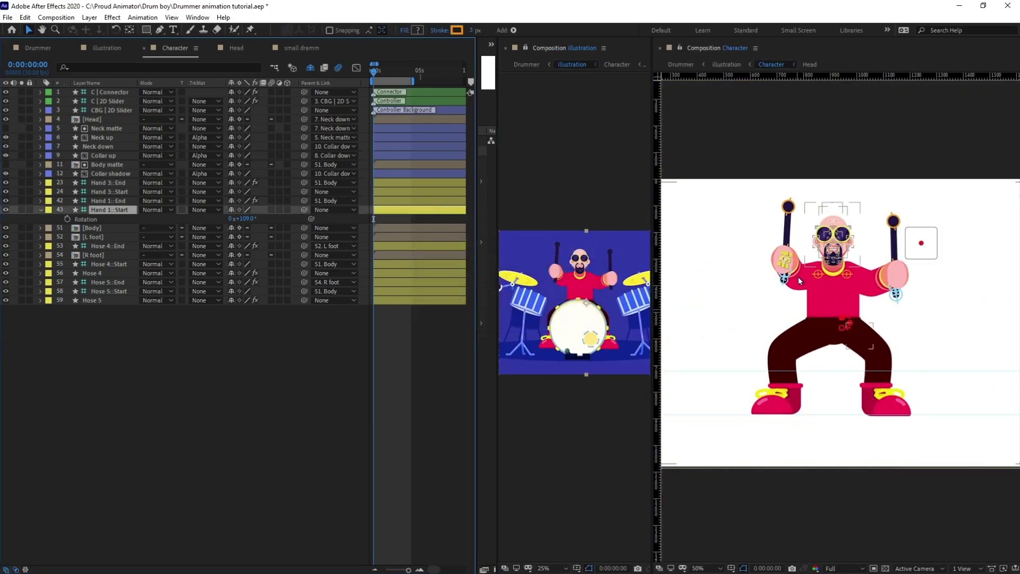
pyautogui.scroll(2, 798, 276)
pyautogui.click(68, 219)
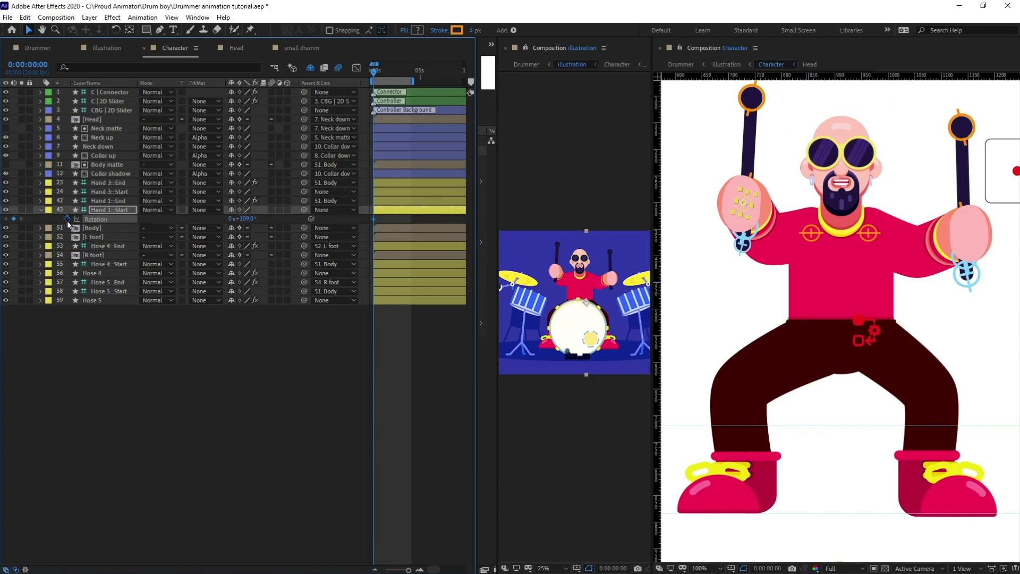
pyautogui.press('p')
pyautogui.click(66, 220)
pyautogui.hotkey('shift', 'r')
# - Pose Hand 1::Start at the first frame by shifting it slightly toward the head and setting its rotation to 132°
pyautogui.press('=')
pyautogui.moveTo(744, 203); pyautogui.dragTo(754, 204)
pyautogui.moveTo(240, 227); pyautogui.dragTo(253, 228)
pyautogui.press('Left')
pyautogui.press('Left')
pyautogui.press('Left')
pyautogui.press('Up')
pyautogui.press('Up')
pyautogui.press('Up')
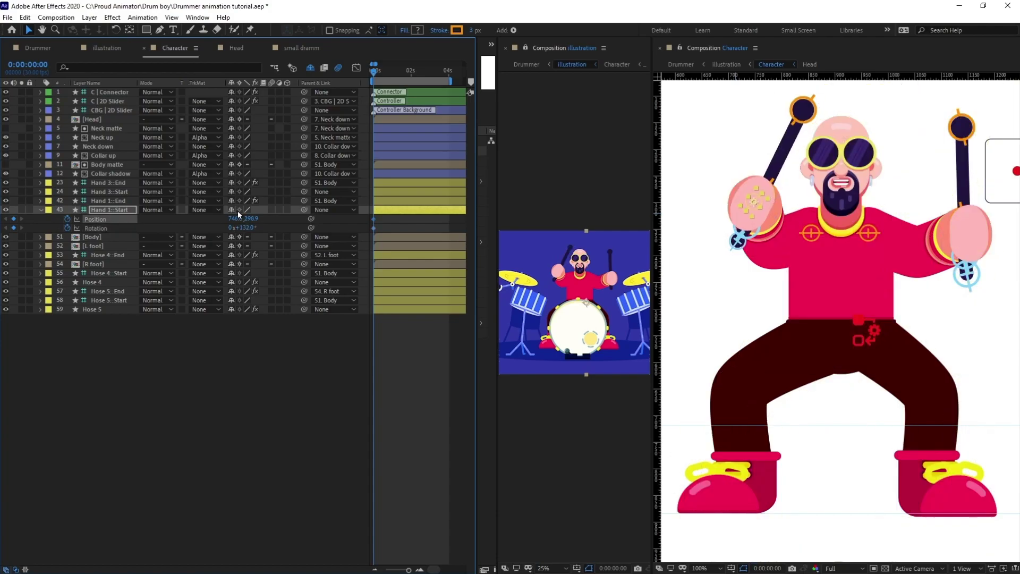
# - At 0:00:00:06, lower Hand 1::Start to about 662.6, 502.9 and set its rotation to 22°
pyautogui.click(41, 67)
pyautogui.write('+')
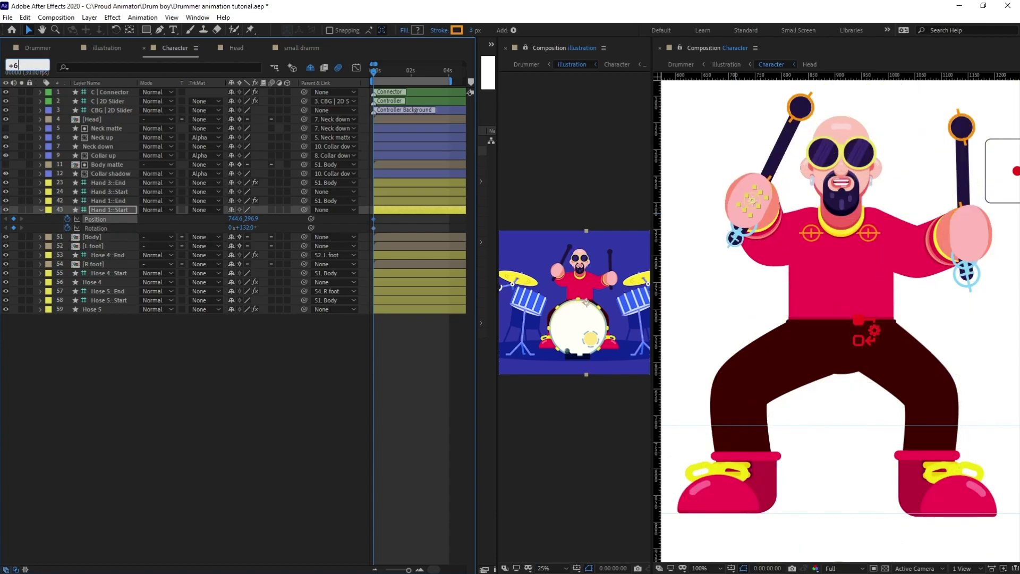
pyautogui.write('6')
pyautogui.press('Return')
pyautogui.moveTo(757, 203); pyautogui.dragTo(733, 270)
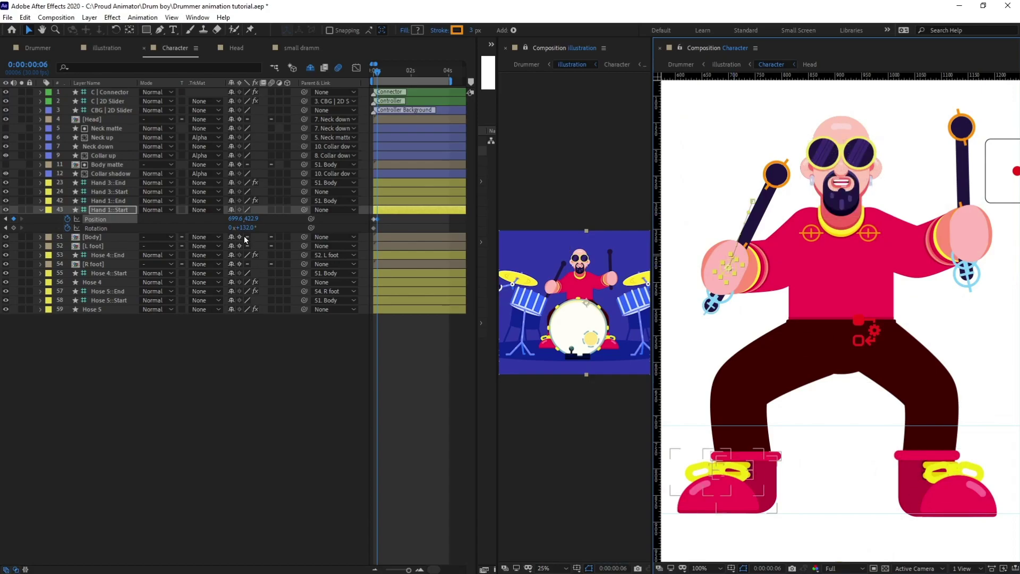
pyautogui.moveTo(243, 227); pyautogui.dragTo(200, 229)
pyautogui.click(720, 279)
pyautogui.moveTo(721, 279); pyautogui.dragTo(768, 310)
pyautogui.moveTo(242, 229)
pyautogui.mouseDown()
pyautogui.moveTo(197, 230)
pyautogui.moveTo(237, 230)
pyautogui.moveTo(225, 234)
pyautogui.mouseUp()
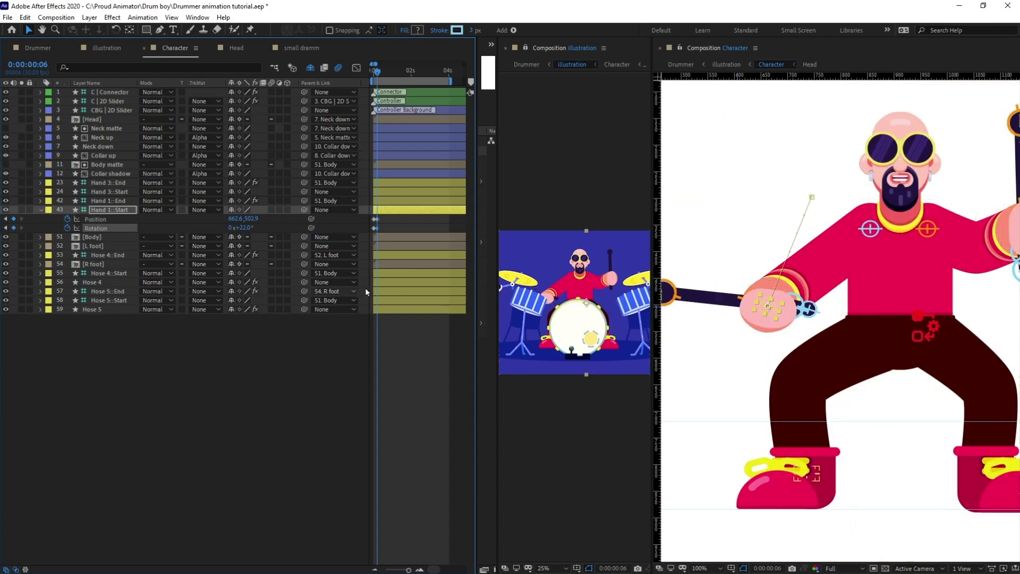
# - Bend the motion path of Hand 1::Start into an arc between its raised and lowered poses
pyautogui.moveTo(781, 212); pyautogui.dragTo(779, 212)
pyautogui.moveTo(775, 289); pyautogui.dragTo(753, 265)
pyautogui.moveTo(412, 361); pyautogui.dragTo(453, 362)
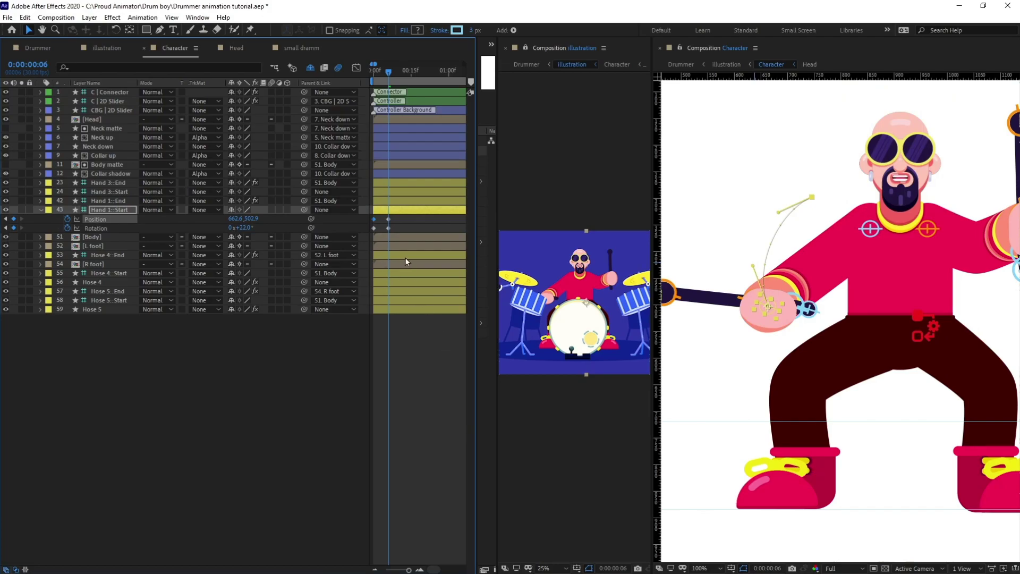
# - Paste a time-reversed copy of Hand 1::Start's keyframes so it returns to the raised pose at frame 12, and apply Easy Ease to all
pyautogui.moveTo(390, 227); pyautogui.dragTo(363, 227)
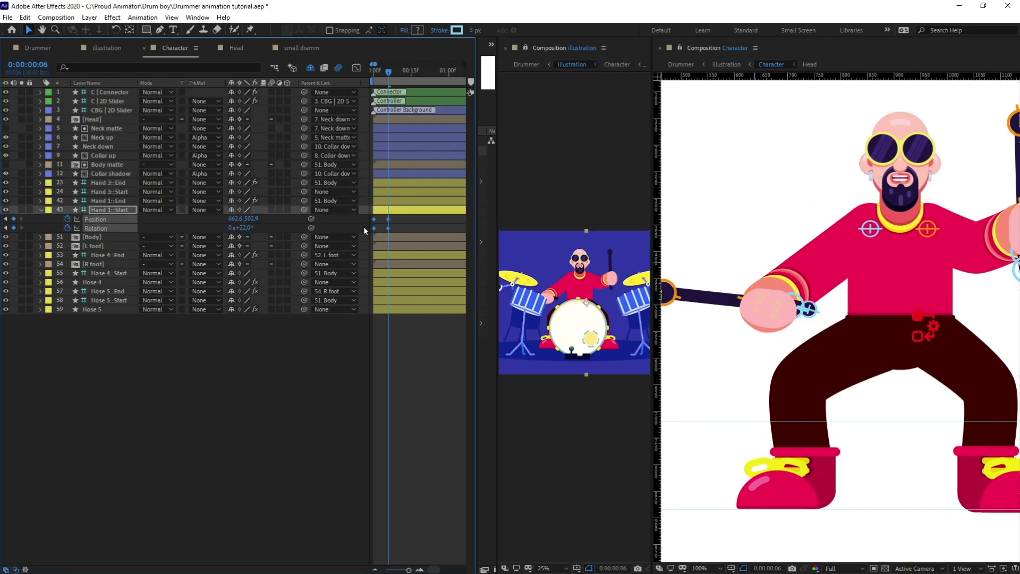
pyautogui.hotkey('ctrl', 'v')
pyautogui.rightClick(388, 227)
pyautogui.moveTo(432, 357)
pyautogui.click(526, 464)
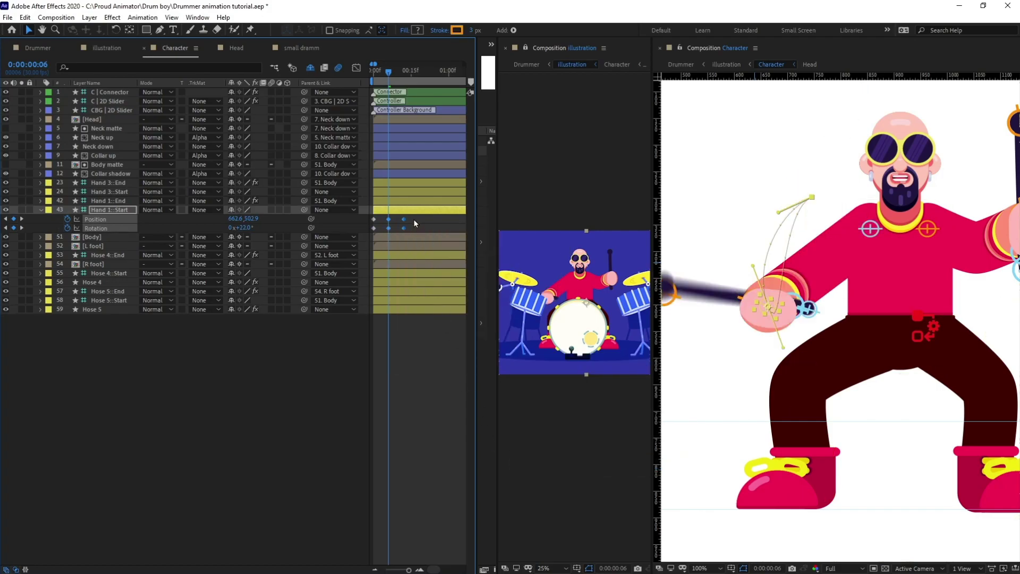
pyautogui.press('F9')
pyautogui.click(431, 403)
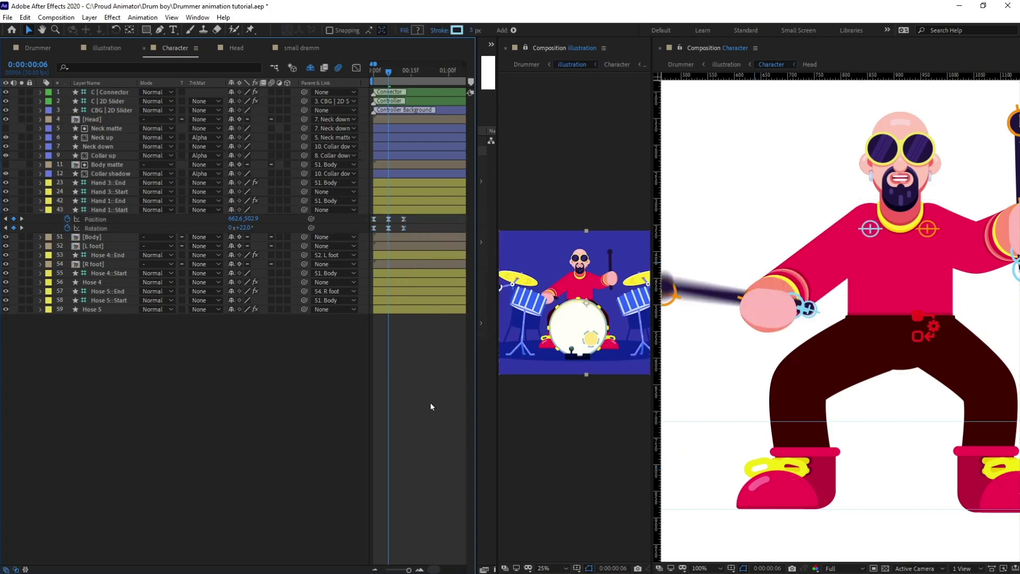
# - End the work area at Hand 1::Start's last keyframe and preview the stroke from the first frame
pyautogui.press('k')
pyautogui.press('n')
pyautogui.moveTo(406, 81); pyautogui.dragTo(344, 71)
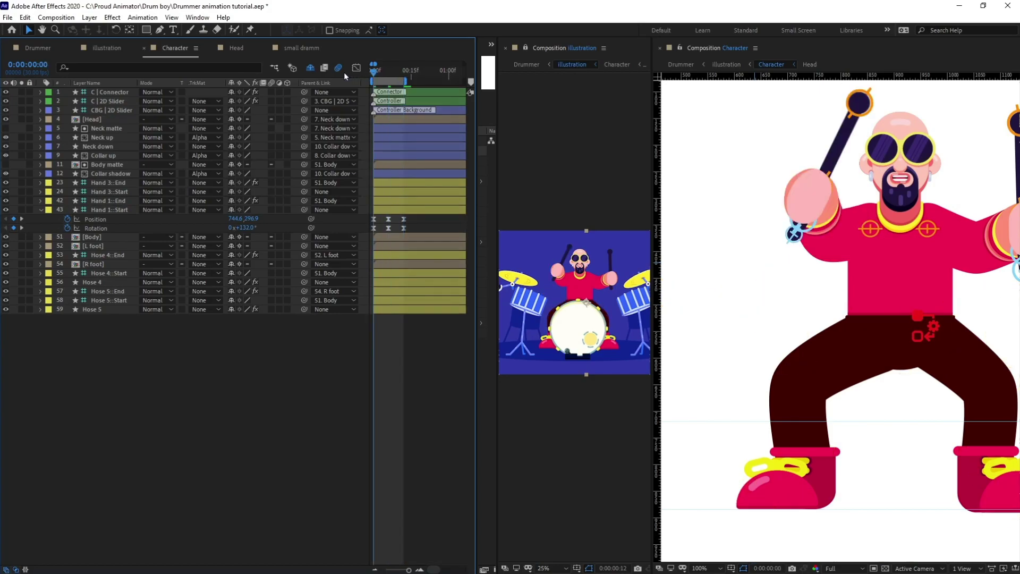
pyautogui.press('space')
pyautogui.press('space')
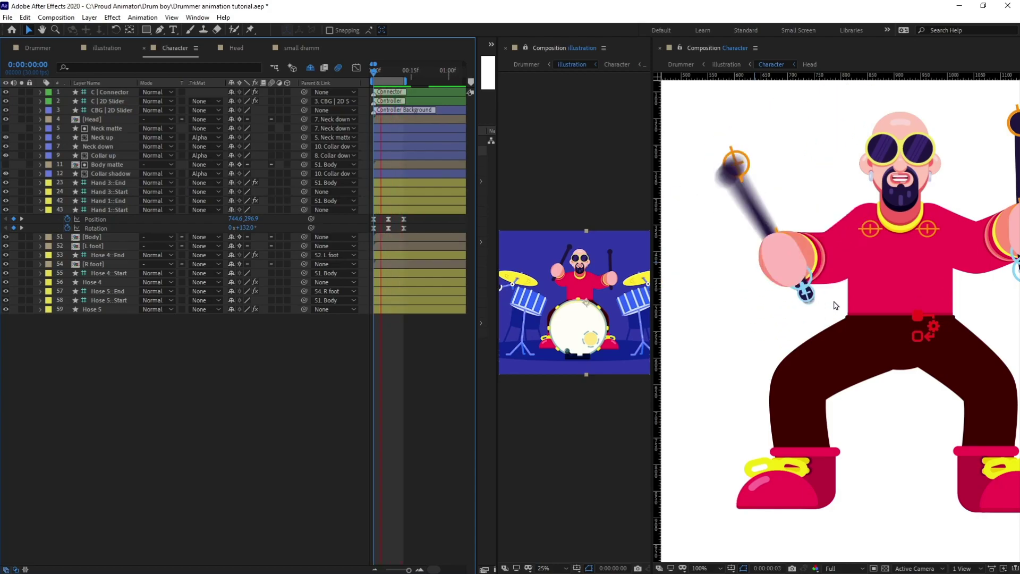
# - Keyframe Hand 3::Start's position and rotation at 0:00:00:00, posing it raised near the head at 1094.1, 315.4 with 78° rotation
pyautogui.scroll(-1, 836, 306)
pyautogui.scroll(1, 836, 305)
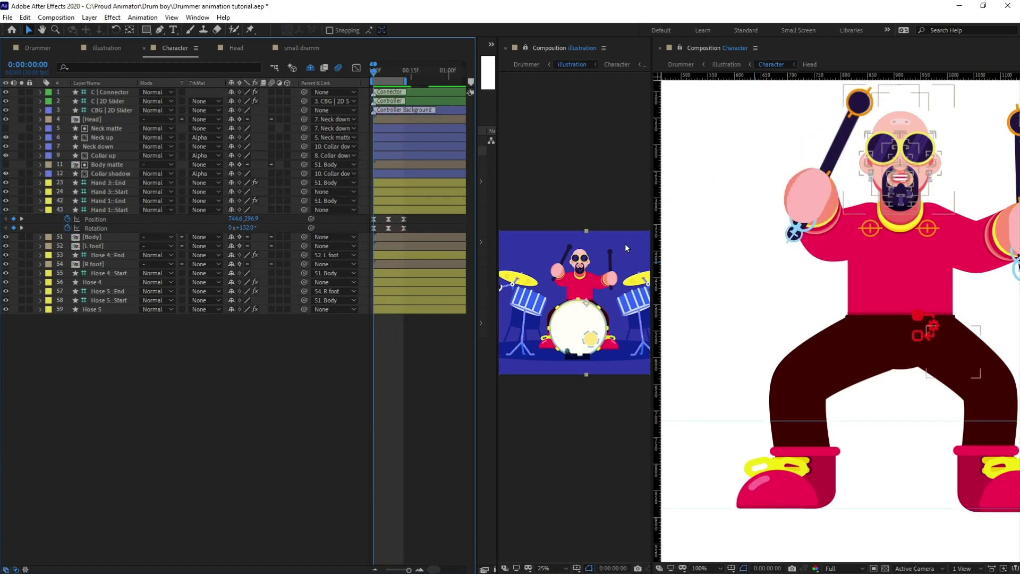
pyautogui.moveTo(938, 215); pyautogui.dragTo(825, 221)
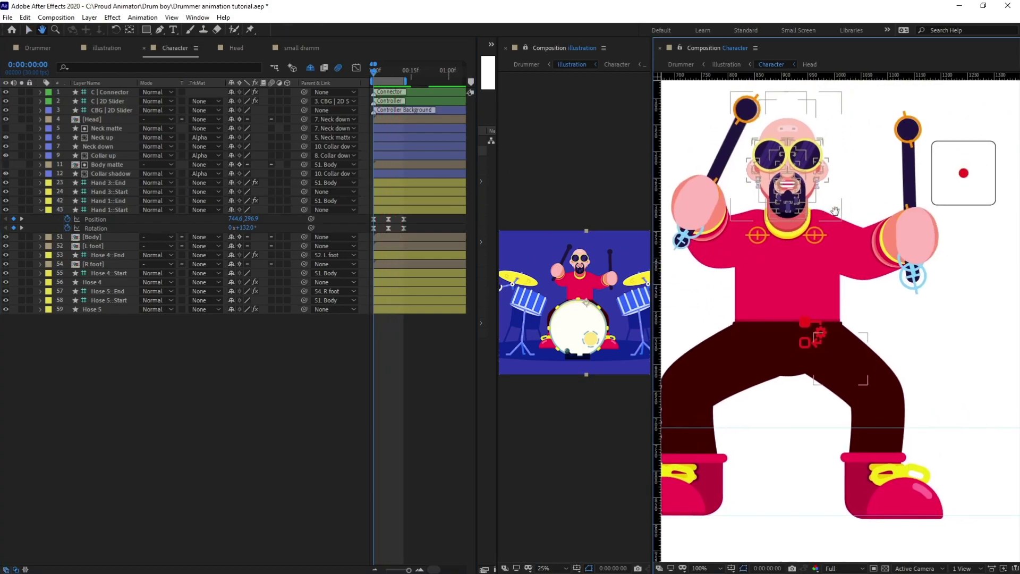
pyautogui.click(119, 192)
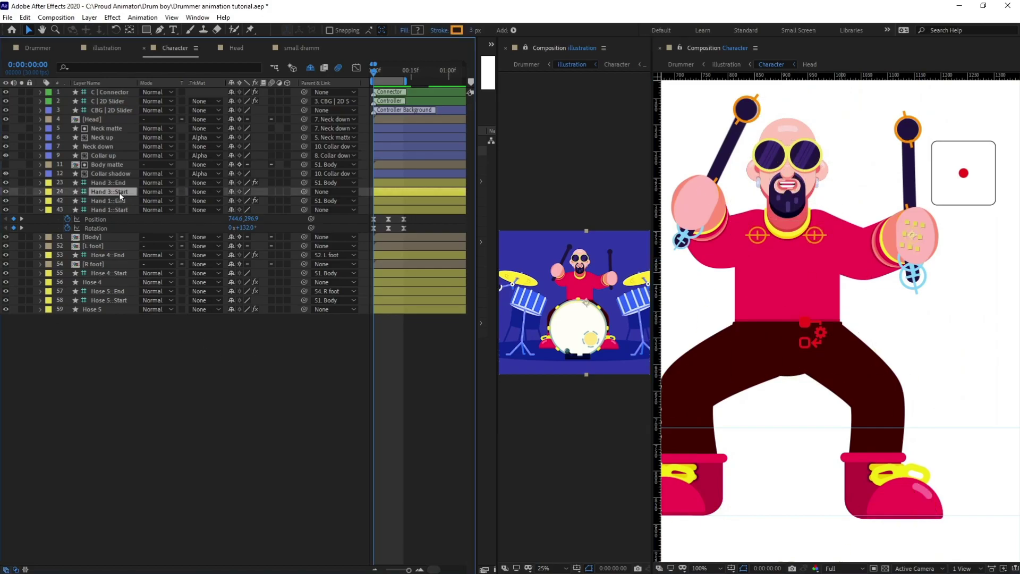
pyautogui.press('r')
pyautogui.moveTo(919, 242); pyautogui.dragTo(896, 226)
pyautogui.moveTo(248, 209)
pyautogui.mouseDown()
pyautogui.moveTo(239, 209)
pyautogui.moveTo(249, 215)
pyautogui.mouseUp()
pyautogui.press('Up')
pyautogui.press('Up')
pyautogui.press('Up')
# - Raise Hand 1::Start's first and last position keyframes to 744.6, 287.9
pyautogui.moveTo(385, 234); pyautogui.dragTo(371, 248)
pyautogui.moveTo(409, 234); pyautogui.dragTo(397, 247)
pyautogui.press('Up')
pyautogui.press('Up')
pyautogui.press('Up')
pyautogui.press('Up')
pyautogui.press('Up')
pyautogui.press('Up')
pyautogui.press('Up')
pyautogui.press('Up')
pyautogui.press('Up')
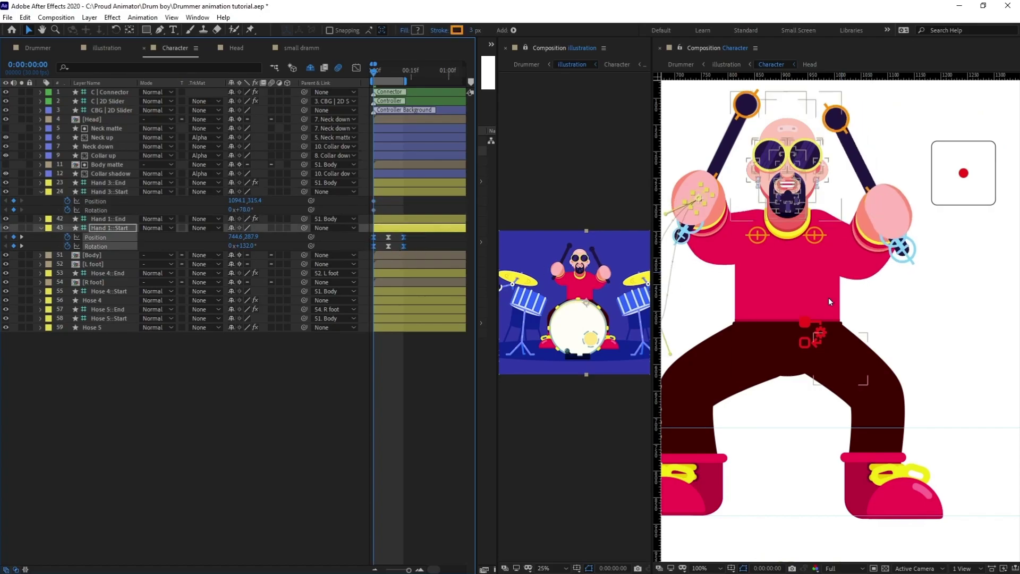
# - Raise both hands together at the first frame, Hand 3::Start to 1094.1, 277.4 and Hand 1::Start to 744.6, 249.9
pyautogui.scroll(-2, 828, 298)
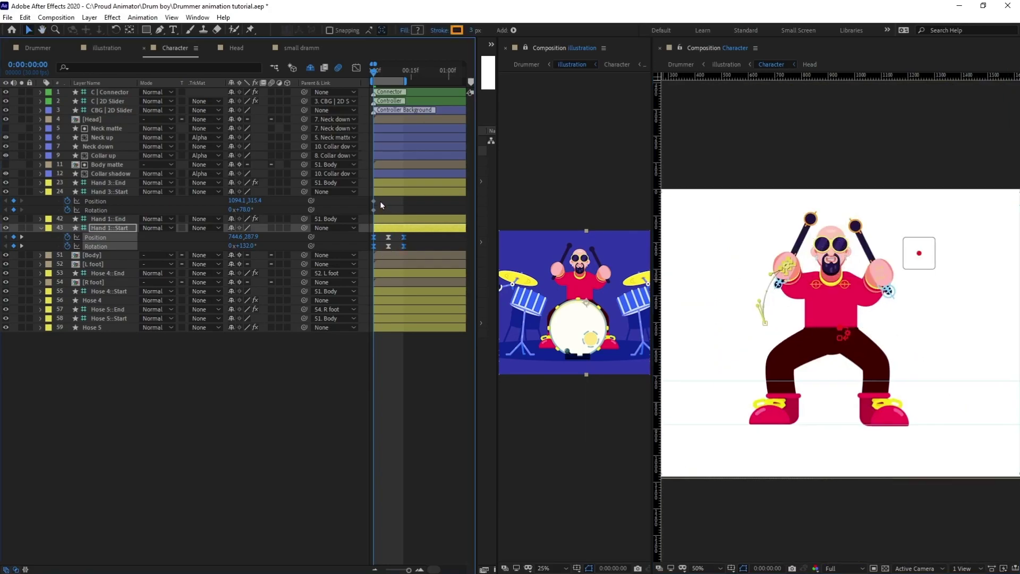
pyautogui.keyDown('shift'); pyautogui.moveTo(380, 201); pyautogui.dragTo(370, 218); pyautogui.keyUp('shift')
pyautogui.press('Up')
pyautogui.press('Up')
pyautogui.press('Up')
pyautogui.press('Up')
pyautogui.press('Up')
pyautogui.press('Up')
pyautogui.press('Up')
pyautogui.press('Up')
pyautogui.press('Up')
pyautogui.press('Up')
pyautogui.press('Up')
pyautogui.press('Up')
pyautogui.press('Up')
pyautogui.press('Up')
pyautogui.press('Up')
pyautogui.press('Up')
pyautogui.press('Up')
pyautogui.press('Up')
pyautogui.press('Up')
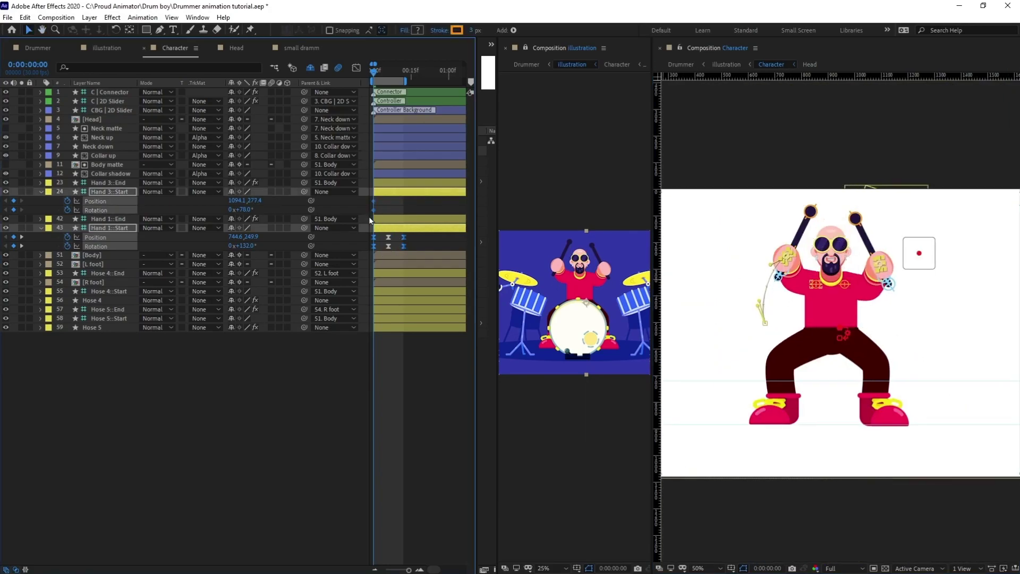
# - At 0:00:00:06, lower Hand 3::Start to about 1159.1, 502.4 and rotate it to about 172°
pyautogui.click(394, 207)
pyautogui.press('k')
pyautogui.click(111, 191)
pyautogui.scroll(1, 924, 224)
pyautogui.moveTo(930, 264); pyautogui.dragTo(965, 358)
pyautogui.scroll(-1, 964, 358)
pyautogui.moveTo(926, 287); pyautogui.dragTo(918, 284)
pyautogui.moveTo(240, 209); pyautogui.dragTo(289, 209)
pyautogui.hotkey('shift', 'Down')
pyautogui.hotkey('shift', 'Down')
pyautogui.press('Down')
pyautogui.press('Down')
pyautogui.hotkey('shift', 'Down')
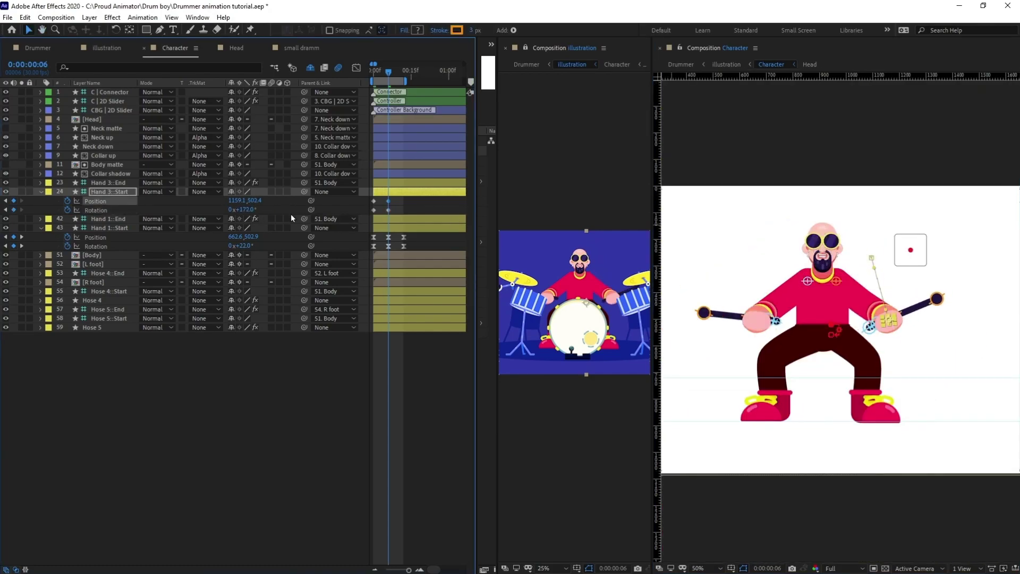
# - Set Hand 3::Start's rotation to 195° at frame 6 and nudge it up to 1159.1, 496.4
pyautogui.moveTo(248, 210); pyautogui.dragTo(268, 210)
pyautogui.click(247, 207)
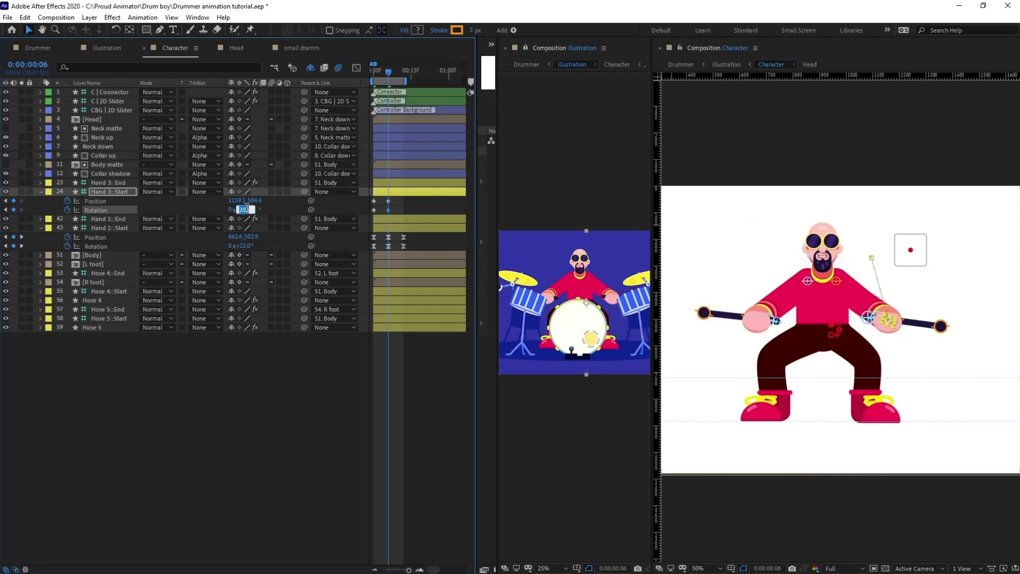
pyautogui.write('200')
pyautogui.press('Return')
pyautogui.press('Return')
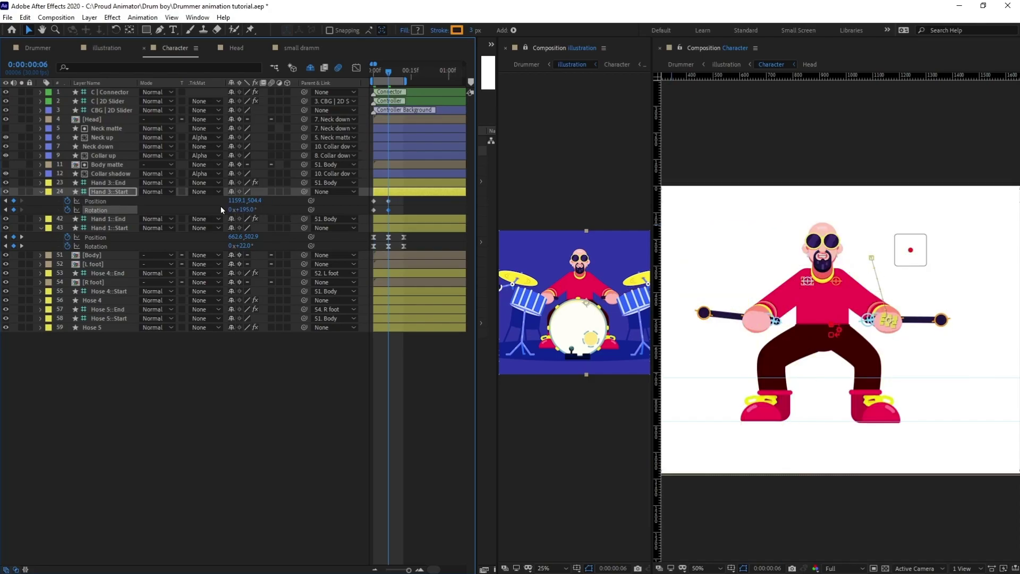
pyautogui.click(132, 200)
pyautogui.press('Up')
pyautogui.press('Up')
pyautogui.press('Up')
pyautogui.press('Up')
# - Adjust Hand 1::Start's lowered pose at frame 6 to 678.6, 482.9 to match the other hand
pyautogui.scroll(1, 834, 314)
pyautogui.click(677, 324)
pyautogui.scroll(-1, 887, 282)
pyautogui.click(389, 237)
pyautogui.press('Up')
pyautogui.press('Up')
pyautogui.press('Up')
pyautogui.press('Up')
pyautogui.press('Up')
pyautogui.press('Up')
pyautogui.press('Up')
pyautogui.press('Up')
pyautogui.press('Up')
pyautogui.press('Up')
pyautogui.press('Up')
pyautogui.press('Up')
pyautogui.press('Right')
pyautogui.press('Right')
pyautogui.press('Right')
pyautogui.press('Right')
pyautogui.press('Right')
pyautogui.press('Right')
pyautogui.press('Right')
pyautogui.press('Right')
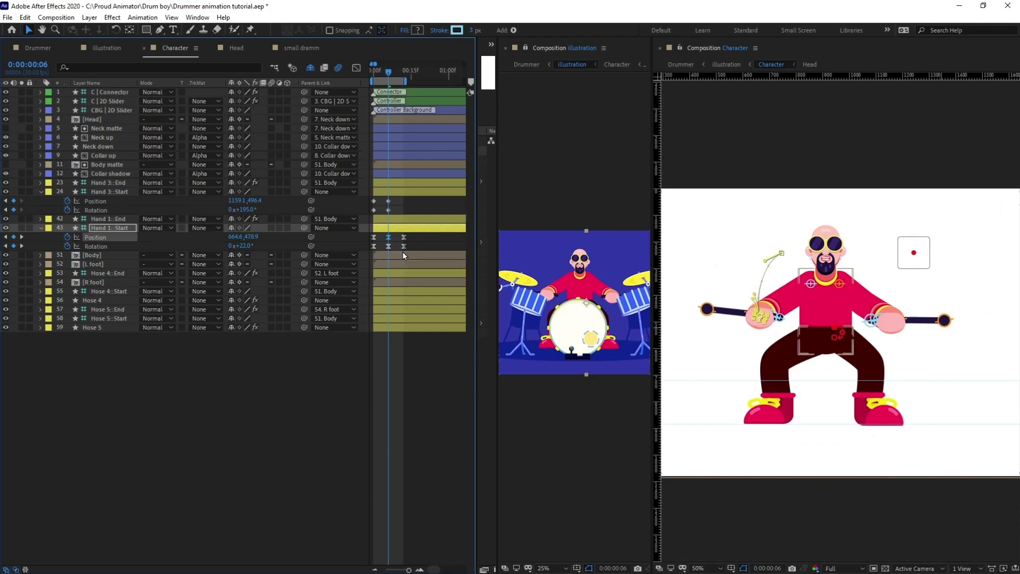
pyautogui.press('Down')
pyautogui.press('Down')
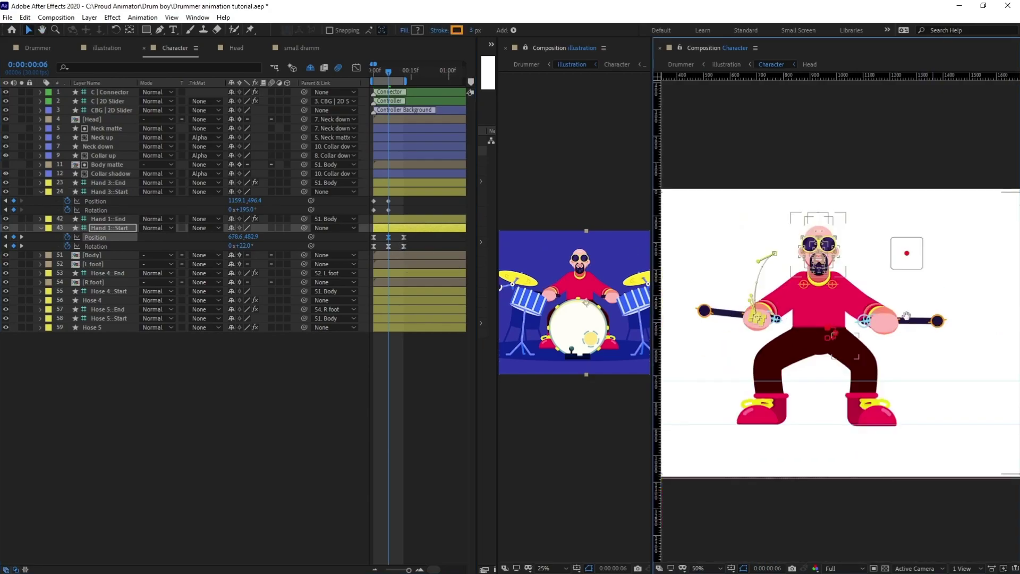
# - Complete Hand 3::Start's stroke with return position and rotation keyframes at frame 12, and apply Easy Ease to all its keyframes
pyautogui.moveTo(405, 202); pyautogui.dragTo(390, 212)
pyautogui.press('F9')
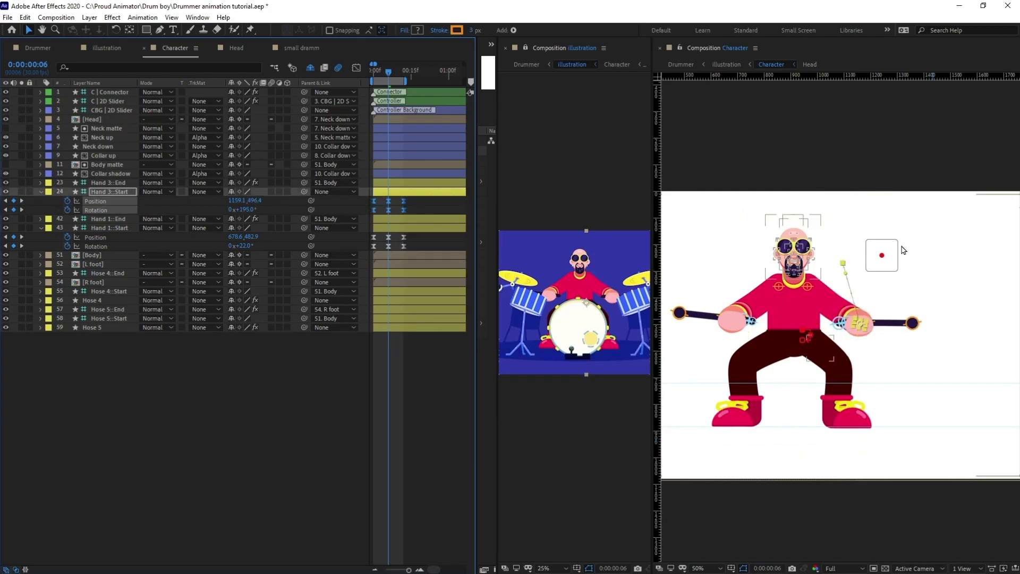
# - Bend Hand 3::Start's motion path into an arc and preview both hands drumming
pyautogui.scroll(2, 914, 287)
pyautogui.moveTo(767, 223); pyautogui.dragTo(801, 215)
pyautogui.moveTo(783, 348); pyautogui.dragTo(813, 289)
pyautogui.scroll(-2, 861, 302)
pyautogui.press('space')
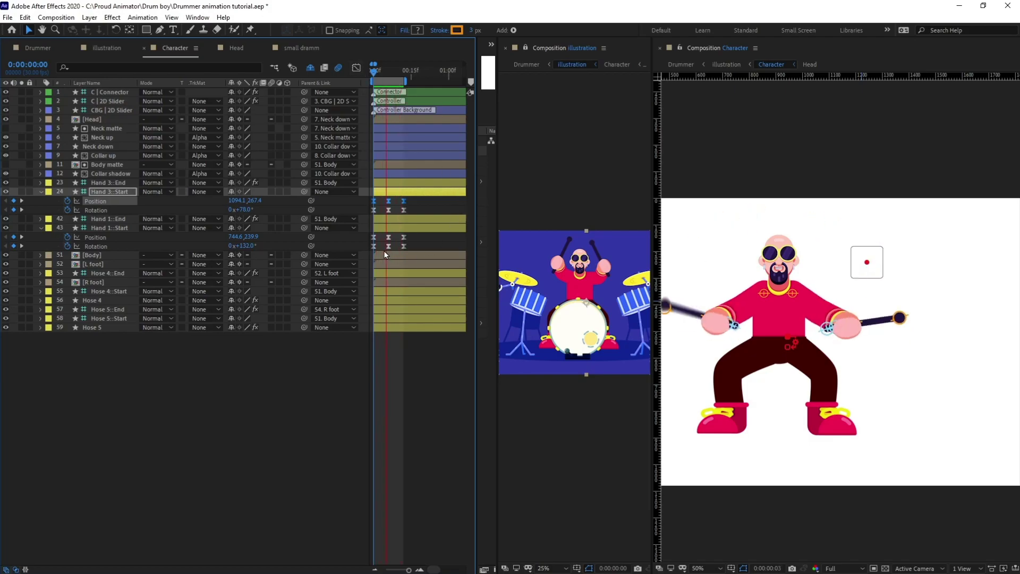
pyautogui.press('space')
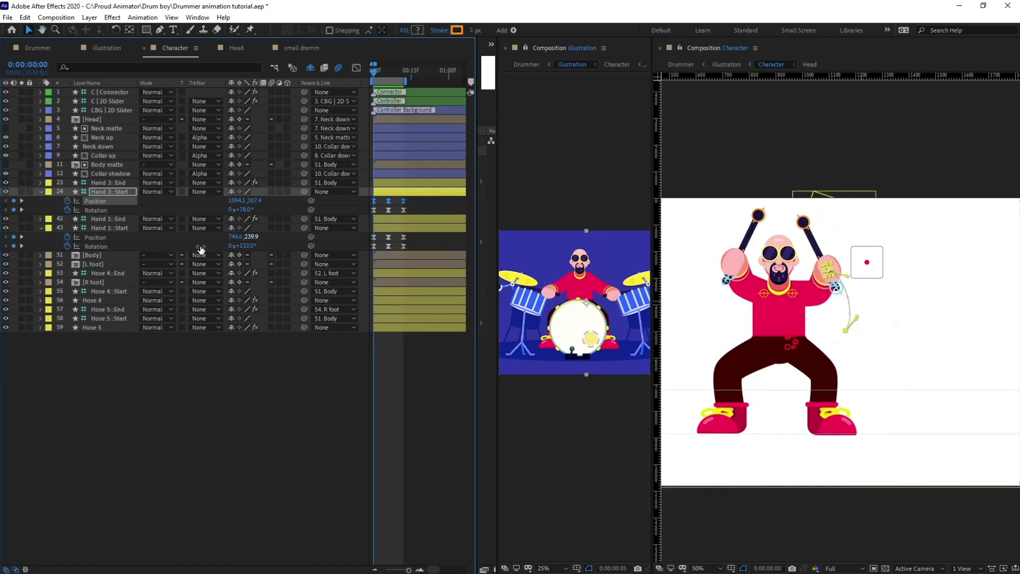
# - Add the expression loopIn()+loopOut()-value; to Hand 1::Start's rotation
pyautogui.keyDown('alt'); pyautogui.click(68, 246); pyautogui.keyUp('alt')
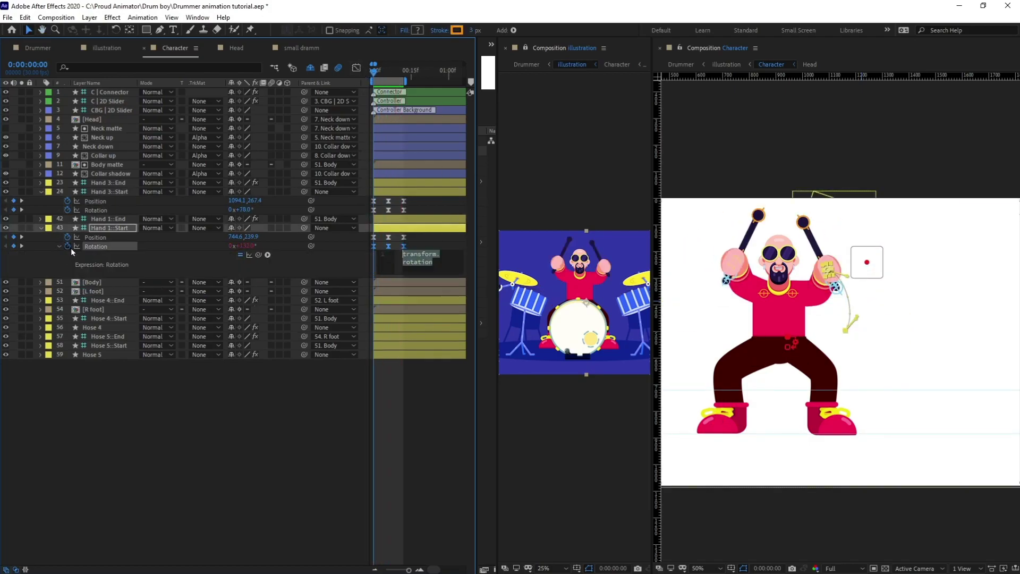
pyautogui.write('loop')
pyautogui.press('Return')
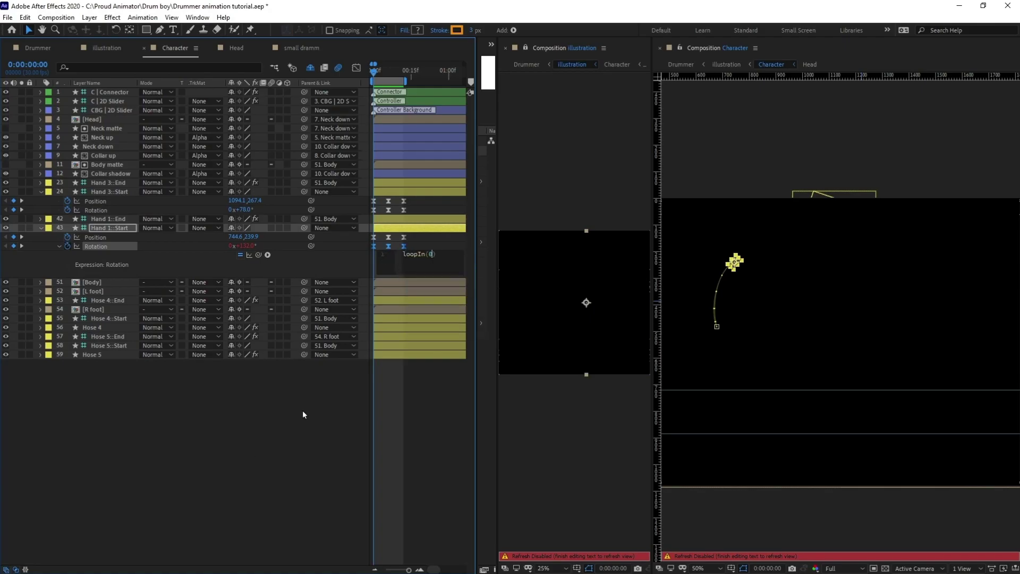
pyautogui.write('+loop')
pyautogui.press('Down')
pyautogui.press('Down')
pyautogui.press('Return')
pyautogui.write('-value;')
pyautogui.click(404, 454)
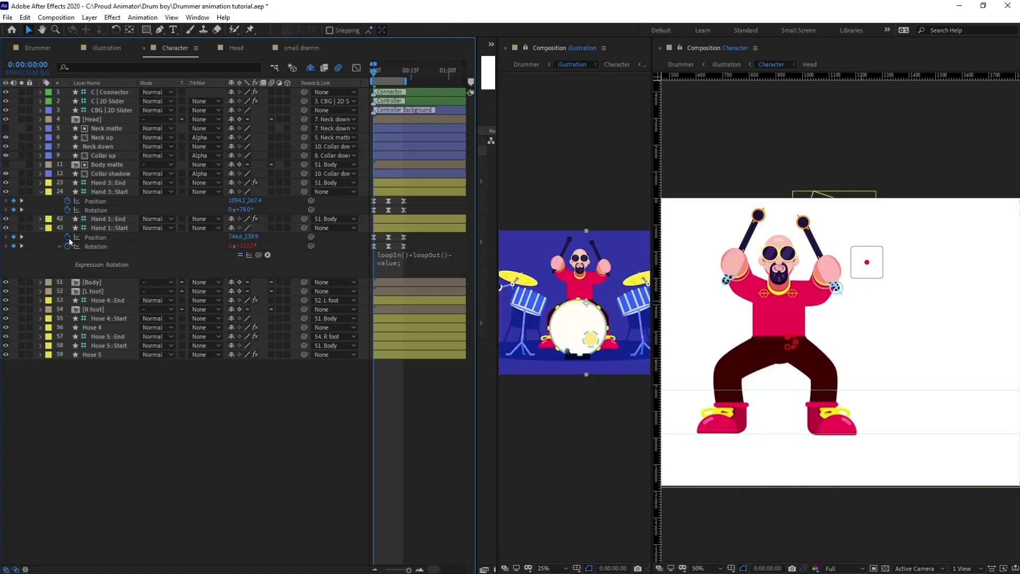
# - Apply the expression loopIn()+loopOut()-value; to Hand 1::Start's position and to Hand 3::Start's rotation and position
pyautogui.keyDown('alt'); pyautogui.click(68, 237); pyautogui.keyUp('alt')
pyautogui.write('loopIn()+loopOut()-value;')
pyautogui.keyDown('alt'); pyautogui.click(67, 210); pyautogui.keyUp('alt')
pyautogui.write('loopIn()+loopOut()-value;')
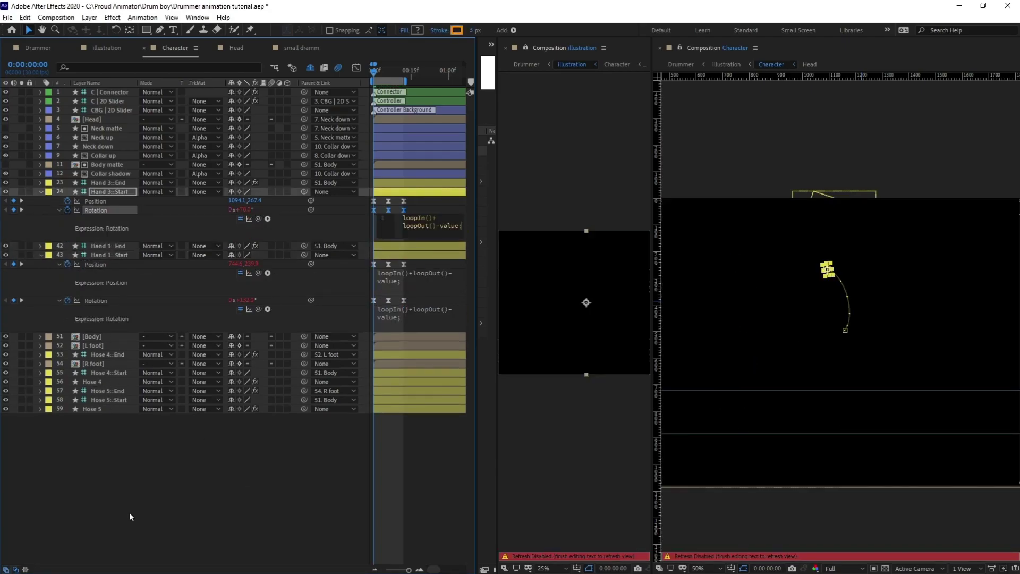
pyautogui.keyDown('alt'); pyautogui.click(68, 201); pyautogui.keyUp('alt')
pyautogui.write('loopIn()+loopOut()-value;')
pyautogui.click(220, 562)
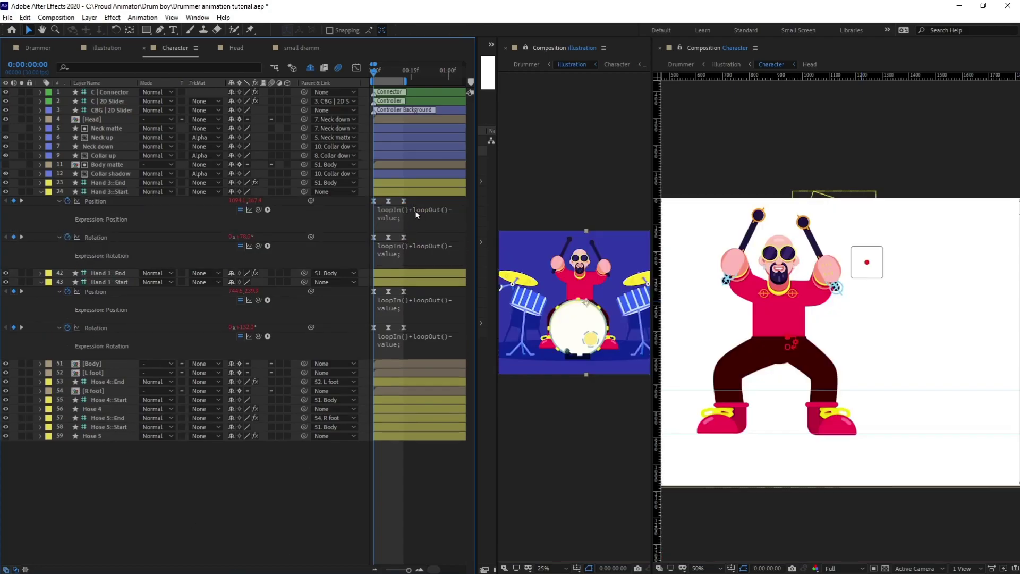
# - Shift the rotation keyframes of Hand 3::Start and Hand 1::Start two frames later than their position keyframes
pyautogui.moveTo(416, 199); pyautogui.dragTo(419, 245)
pyautogui.moveTo(419, 321); pyautogui.dragTo(419, 335)
pyautogui.moveTo(416, 338); pyautogui.dragTo(369, 351)
pyautogui.moveTo(416, 234); pyautogui.dragTo(387, 237)
pyautogui.press('=')
pyautogui.press('=')
pyautogui.press('=')
pyautogui.press('pagedown')
pyautogui.press('pagedown')
pyautogui.press('pagedown')
pyautogui.press('-')
pyautogui.press('-')
pyautogui.press('pageup')
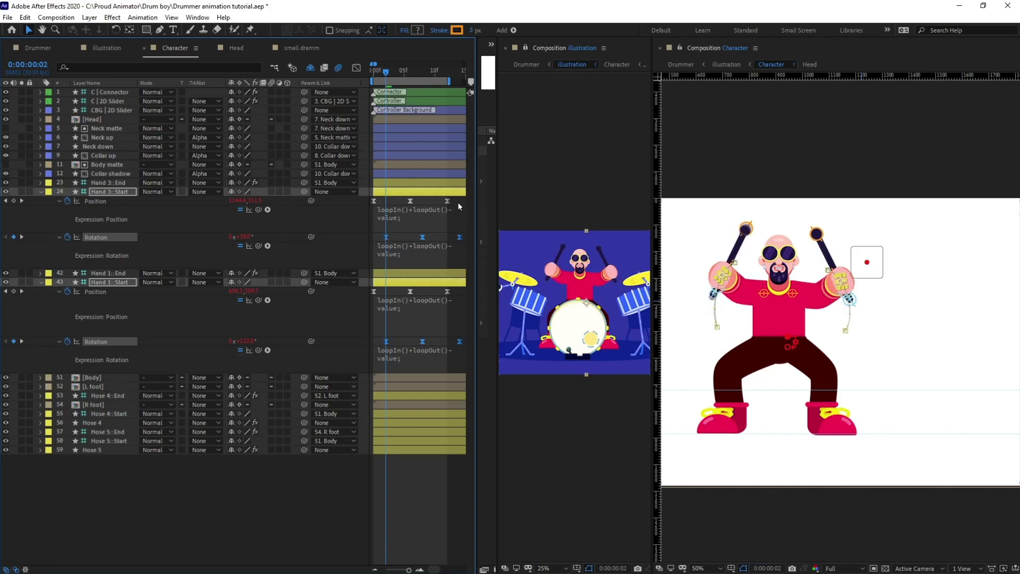
pyautogui.click(458, 289)
pyautogui.press('-')
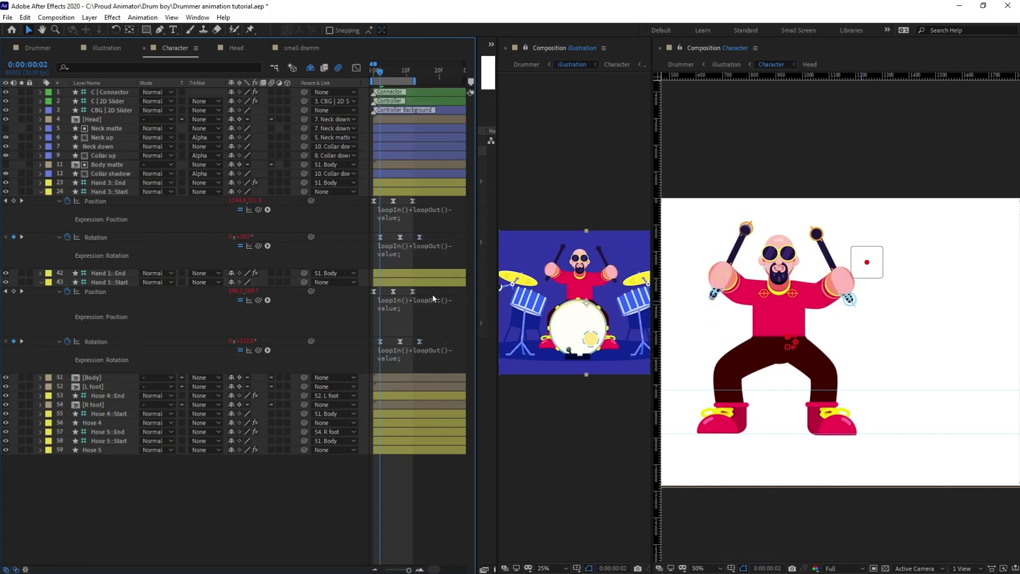
# - Shift all position and rotation keyframes of Hand 1::Start one frame later and preview the timing offset
pyautogui.moveTo(436, 292)
pyautogui.mouseDown()
pyautogui.moveTo(391, 342)
pyautogui.moveTo(358, 347)
pyautogui.mouseUp()
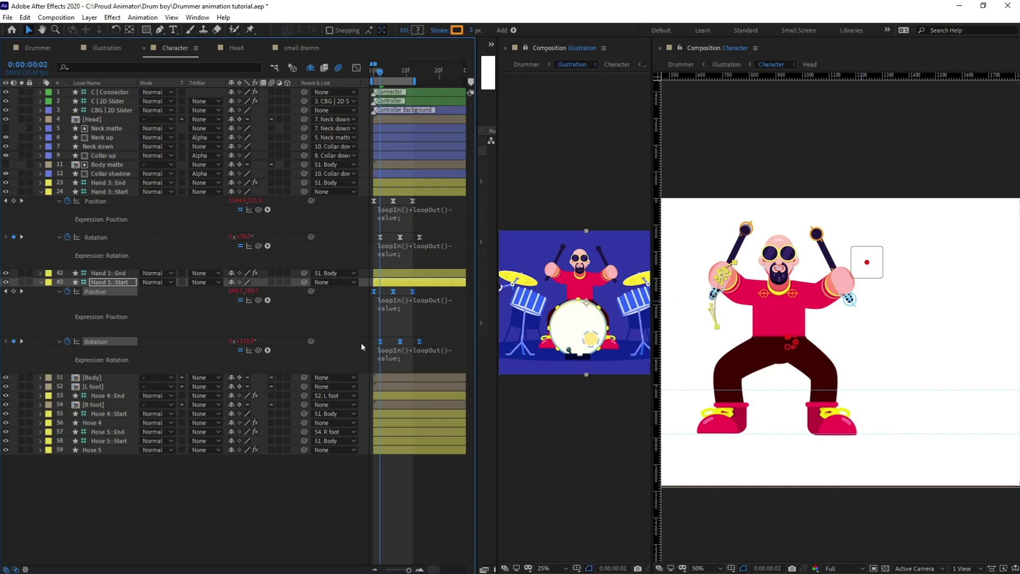
pyautogui.press('=')
pyautogui.press('pageup')
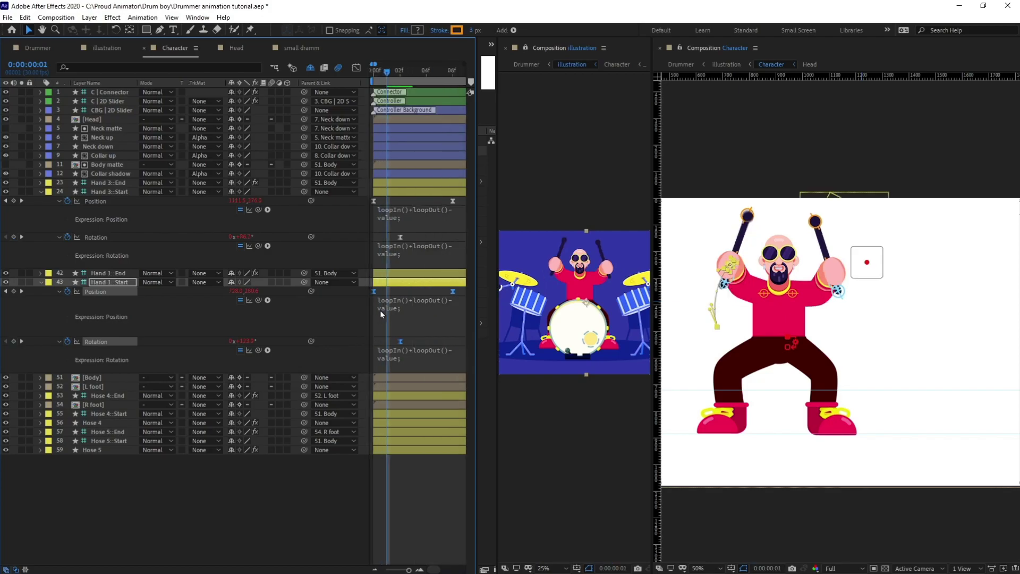
pyautogui.moveTo(374, 292); pyautogui.dragTo(386, 299)
pyautogui.press('-')
pyautogui.press('-')
pyautogui.press('space')
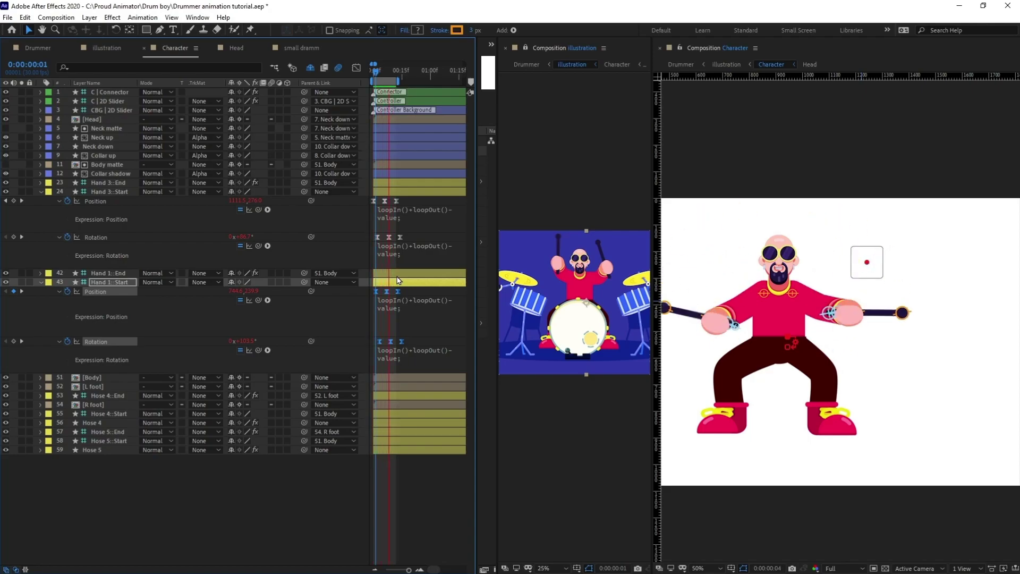
# - Move the Hand 1::Start keyframes later so the first position keyframe sits at frame 6, and return to frame 0
pyautogui.press('=')
pyautogui.press('=')
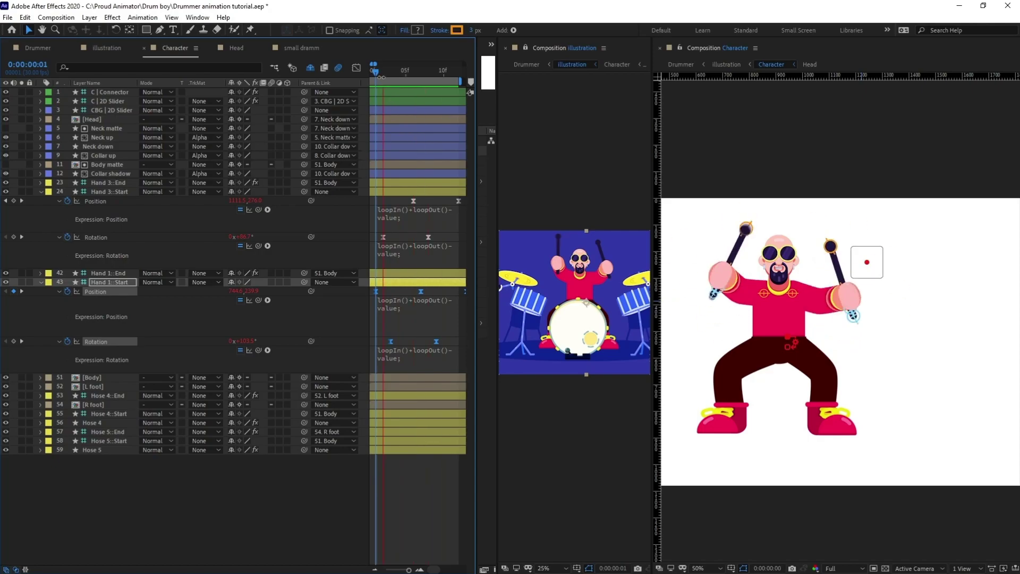
pyautogui.moveTo(376, 291); pyautogui.dragTo(412, 291)
pyautogui.press('-')
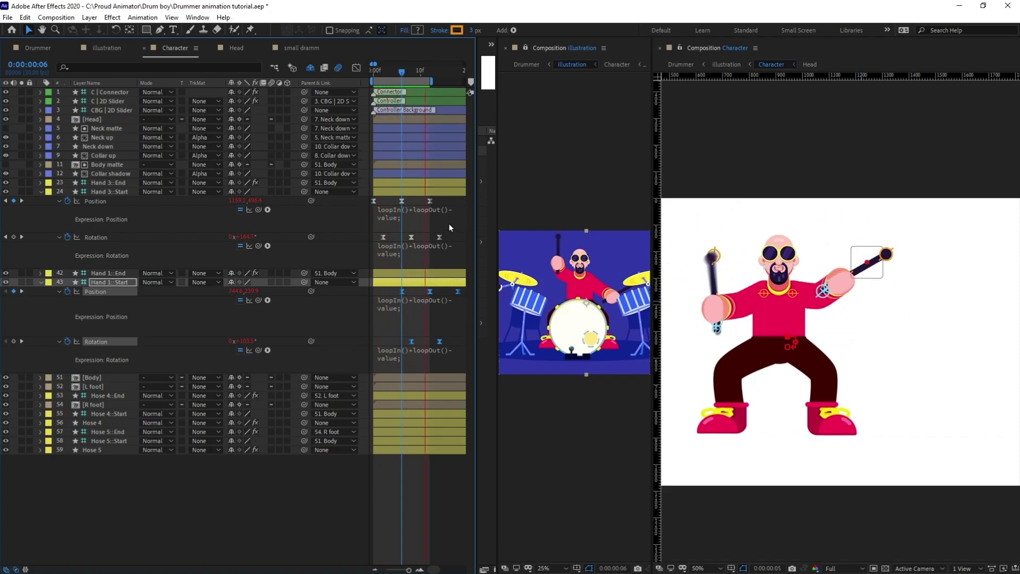
pyautogui.click(372, 72)
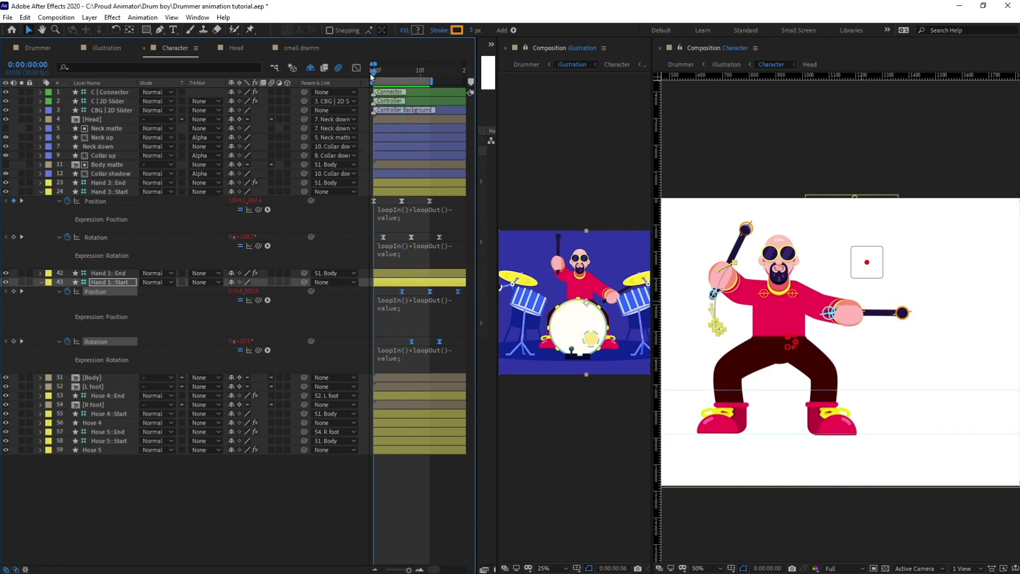
pyautogui.click(410, 294)
# - Add a rotation keyframe of -6° to the Body layer at frame 0
pyautogui.click(100, 378)
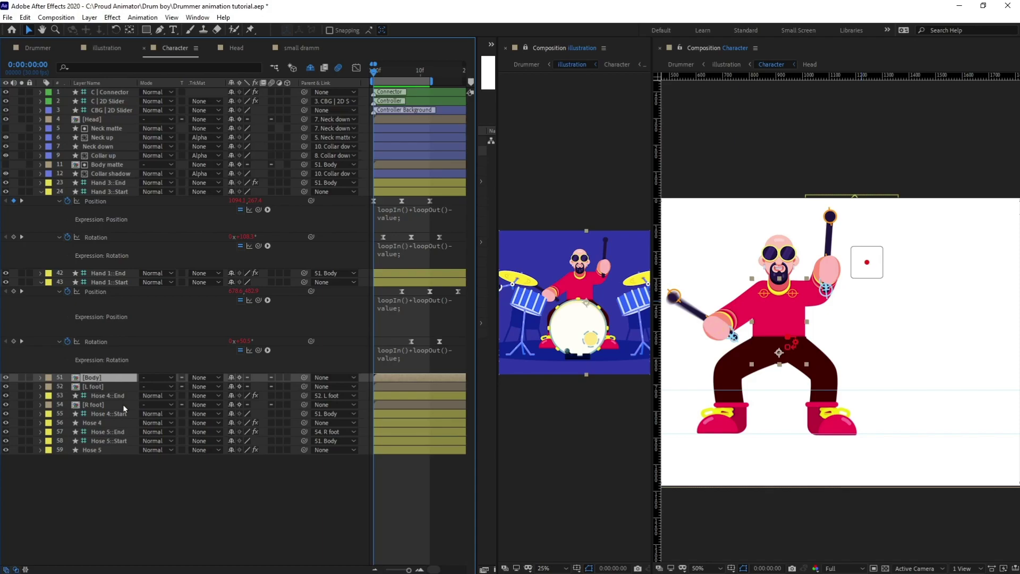
pyautogui.press('r')
pyautogui.click(66, 387)
pyautogui.click(241, 386)
pyautogui.click(299, 504)
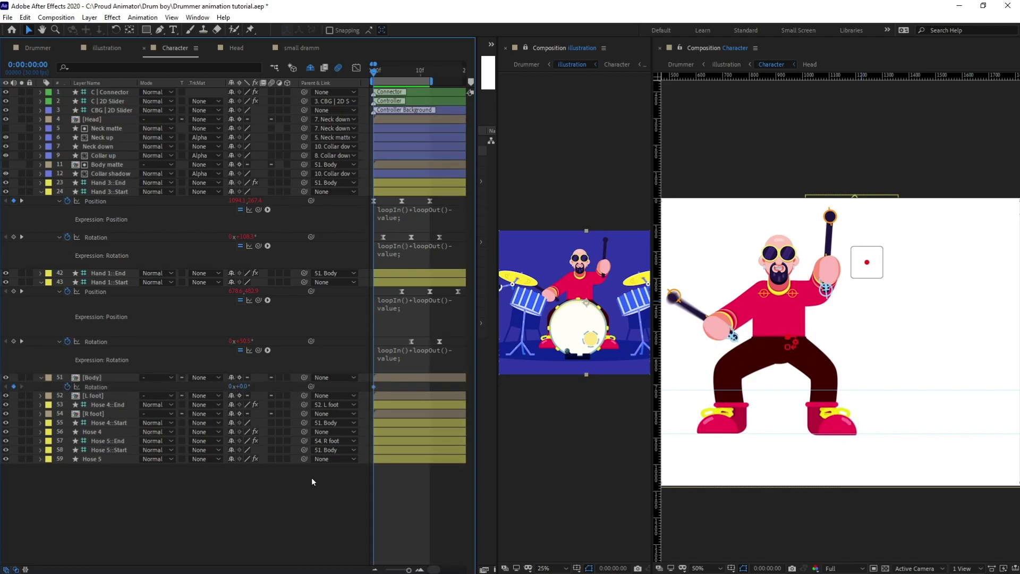
pyautogui.click(254, 387)
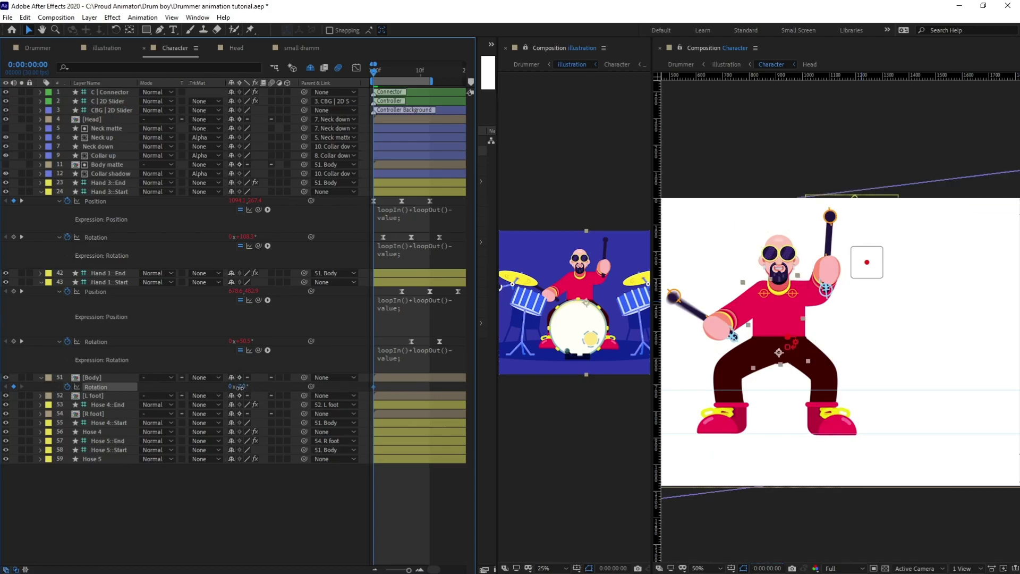
pyautogui.moveTo(242, 386); pyautogui.dragTo(237, 392)
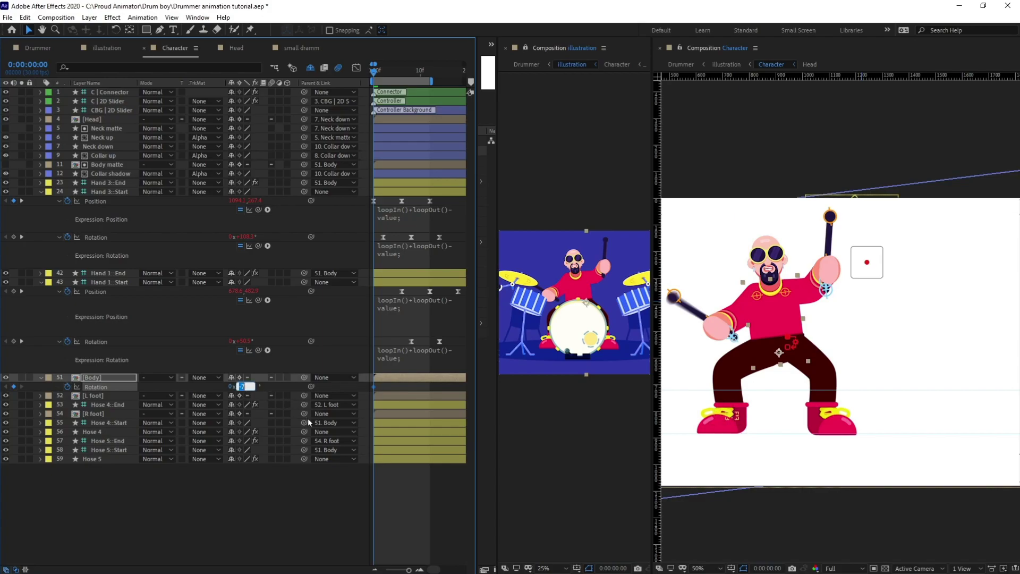
pyautogui.write('-6')
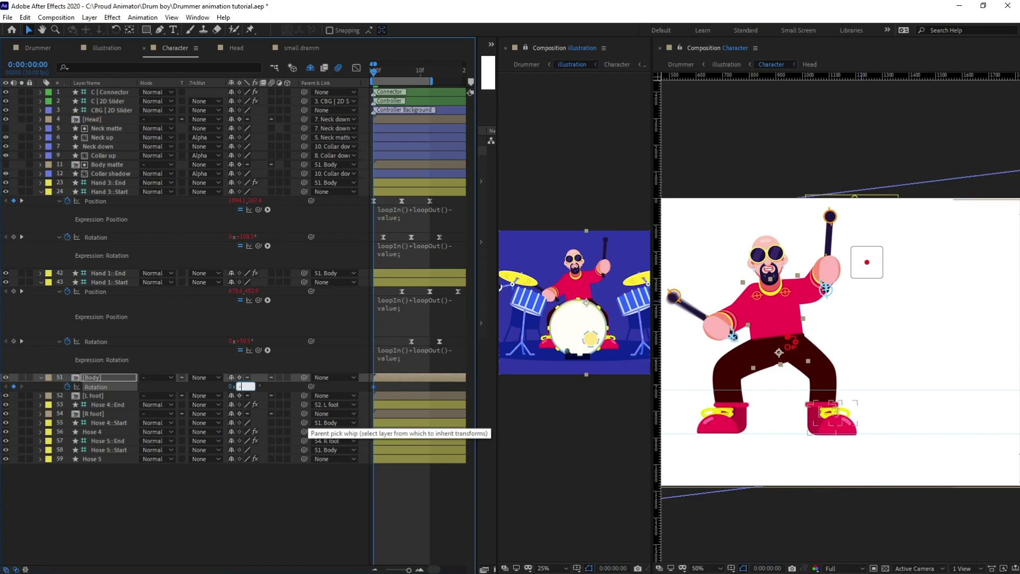
pyautogui.press('Return')
pyautogui.click(381, 476)
# - Set the Body layer's rotation to 6° at frame 6 and add a third rotation keyframe at frame 12
pyautogui.press('k')
pyautogui.press('k')
pyautogui.click(242, 386)
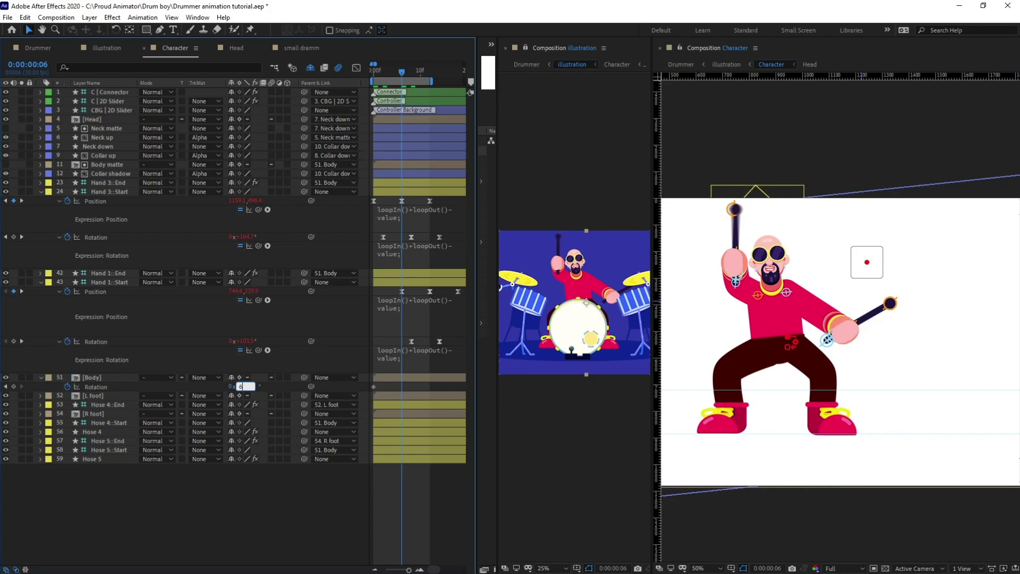
pyautogui.press('Return')
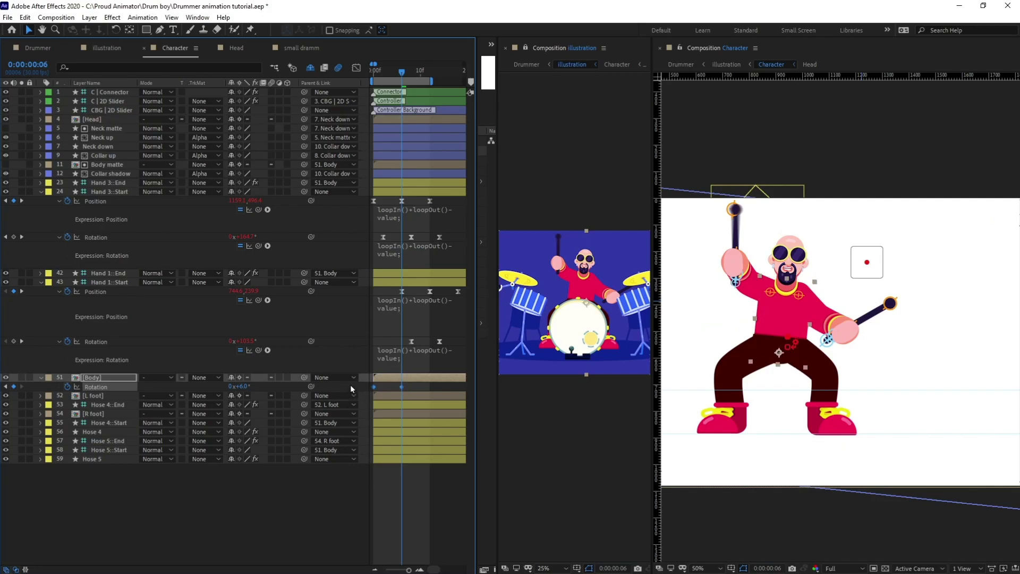
pyautogui.rightClick(402, 390)
pyautogui.rightClick(402, 386)
pyautogui.click(424, 472)
# - Ease Body's rotation keyframes and add the expression loopIn()+loopOut()-value; copied from Hand 1::Start's rotation
pyautogui.click(434, 350)
pyautogui.hotkey('ctrl', 'c')
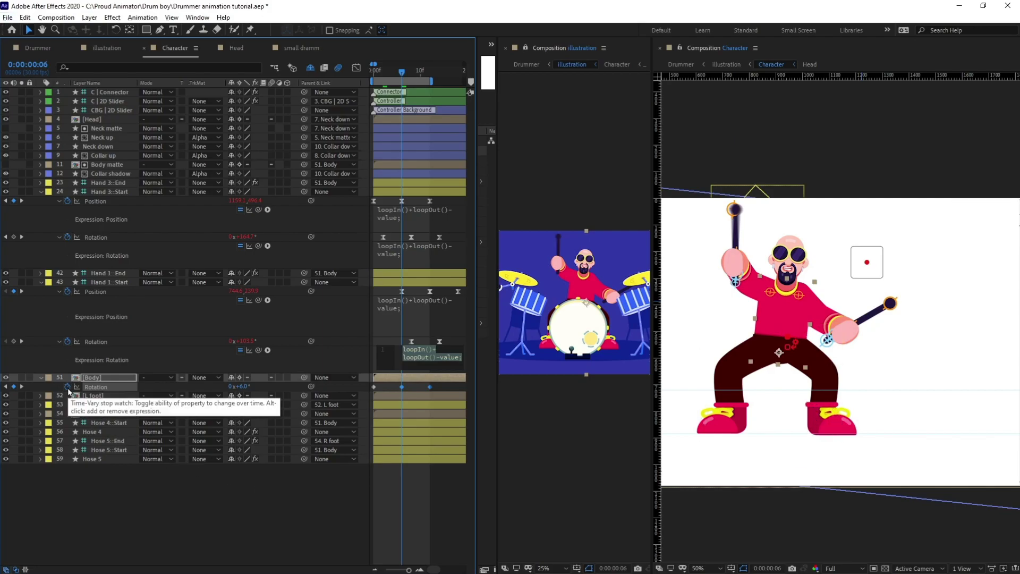
pyautogui.keyDown('alt'); pyautogui.click(68, 388); pyautogui.keyUp('alt')
pyautogui.hotkey('ctrl', 'v')
pyautogui.click(361, 396)
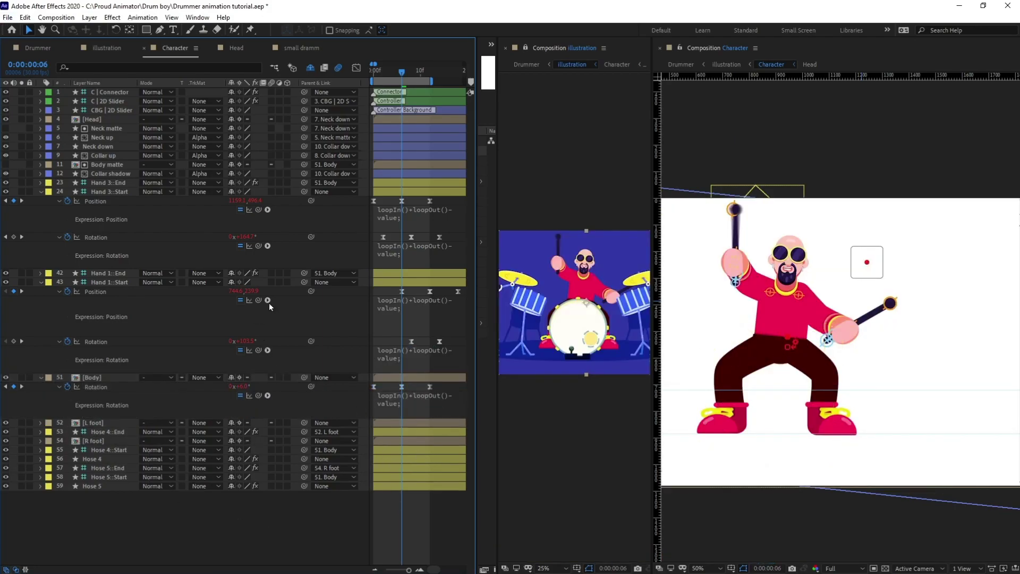
pyautogui.click(376, 78)
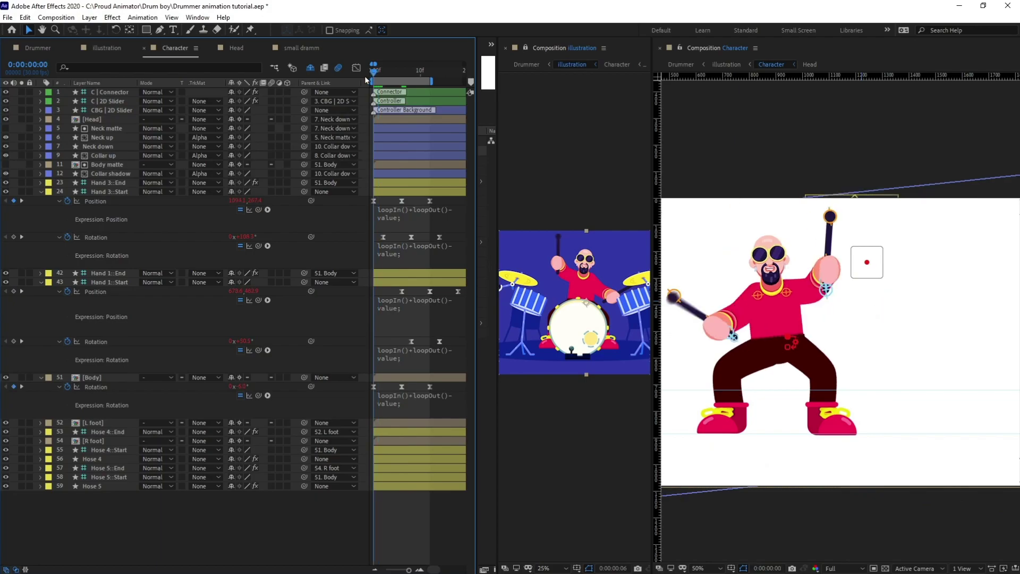
# - Examine the Head, Neck matte, Neck up and Neck down layers and their place on the character
pyautogui.click(114, 121)
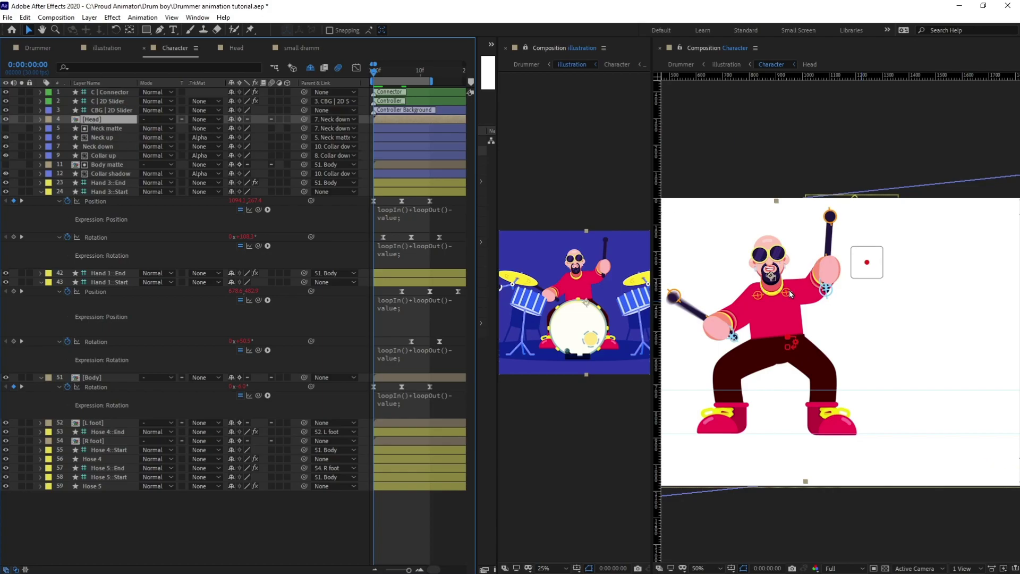
pyautogui.click(117, 130)
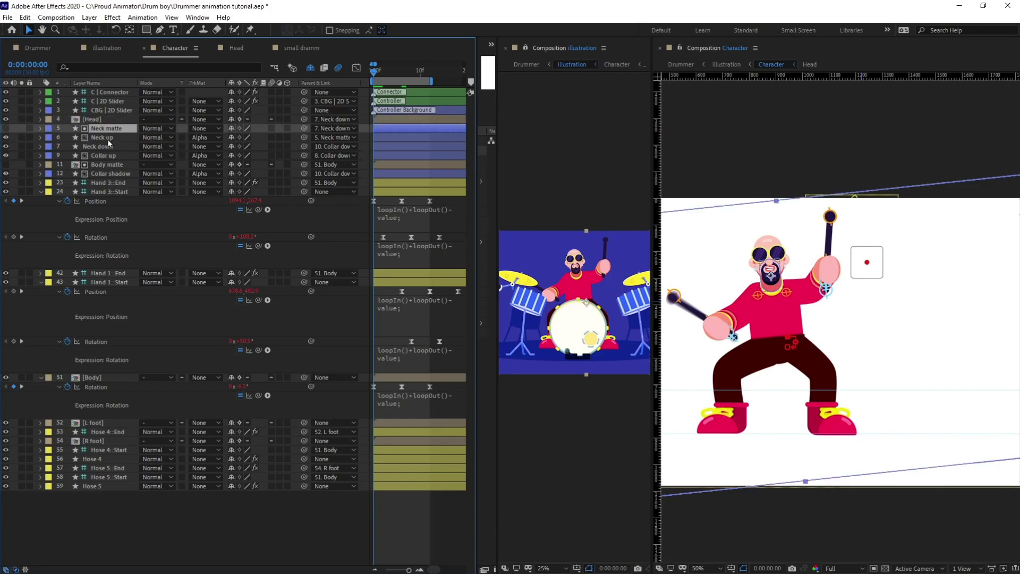
pyautogui.click(103, 137)
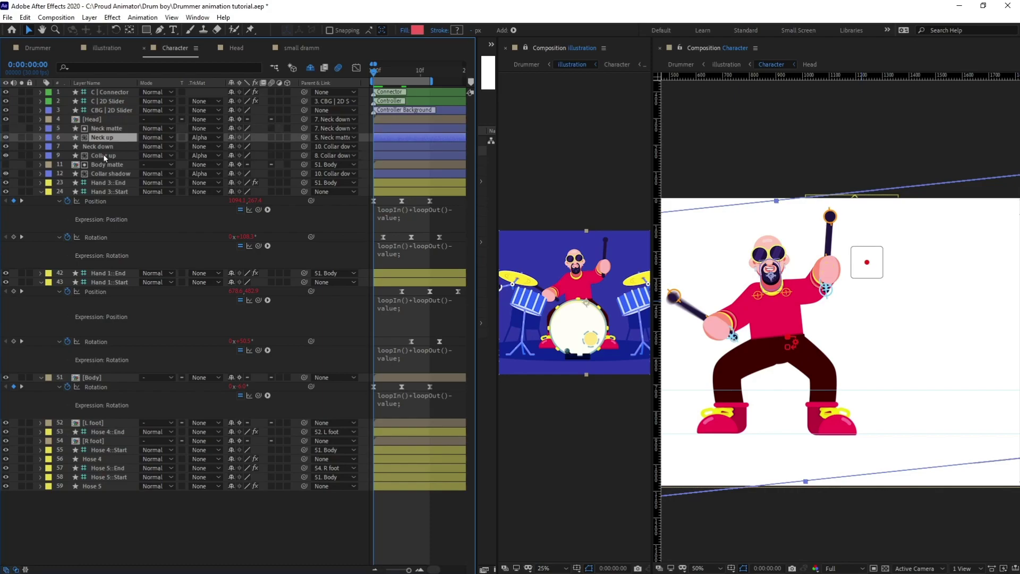
pyautogui.click(104, 147)
pyautogui.scroll(1, 789, 311)
pyautogui.moveTo(757, 288); pyautogui.dragTo(851, 311)
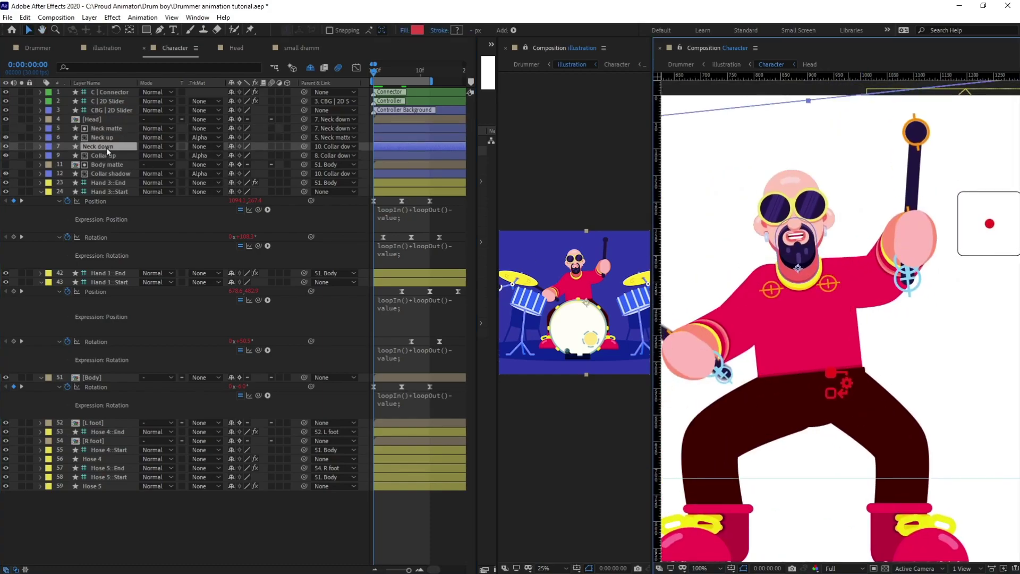
pyautogui.click(110, 139)
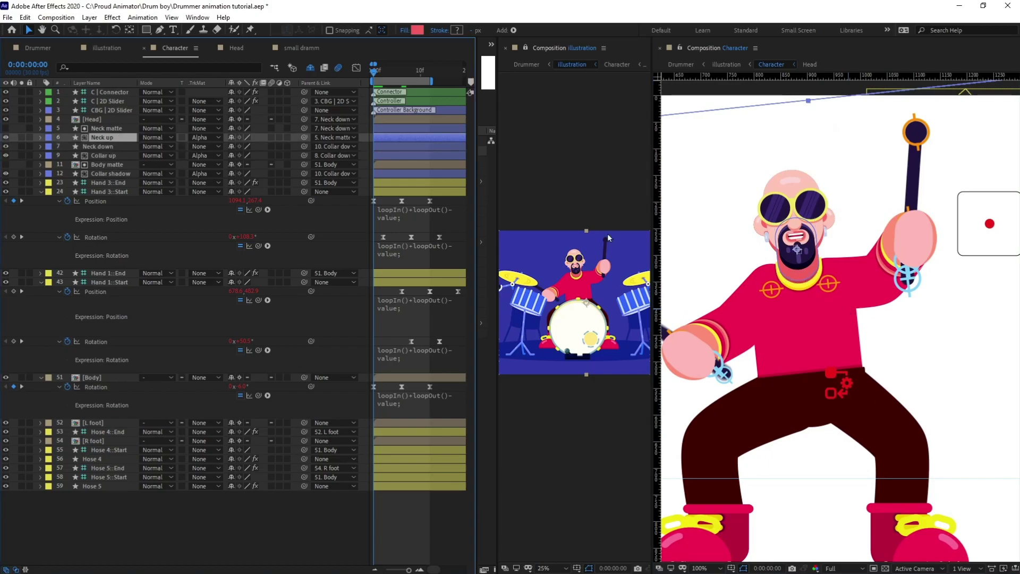
pyautogui.click(106, 149)
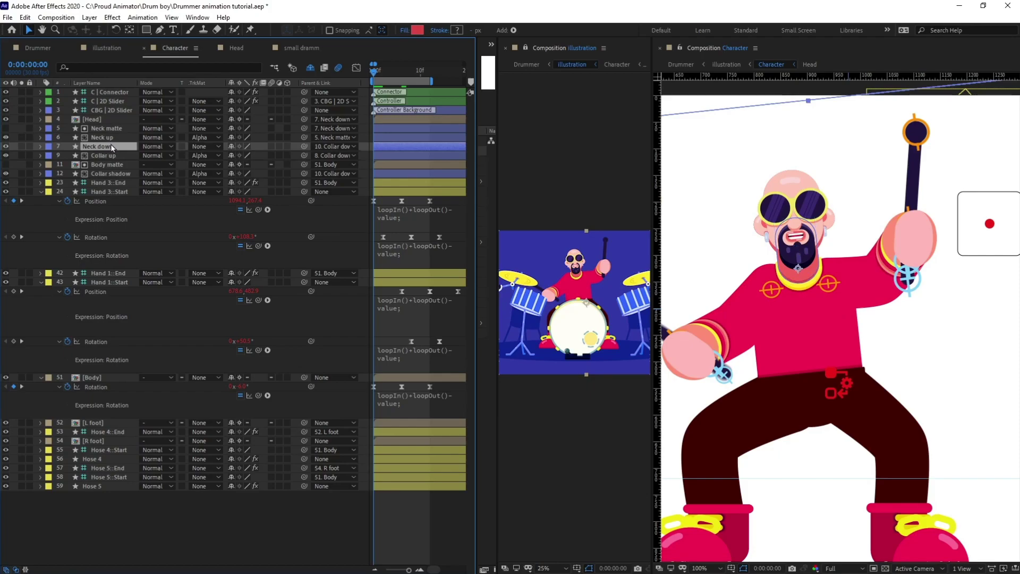
pyautogui.click(99, 120)
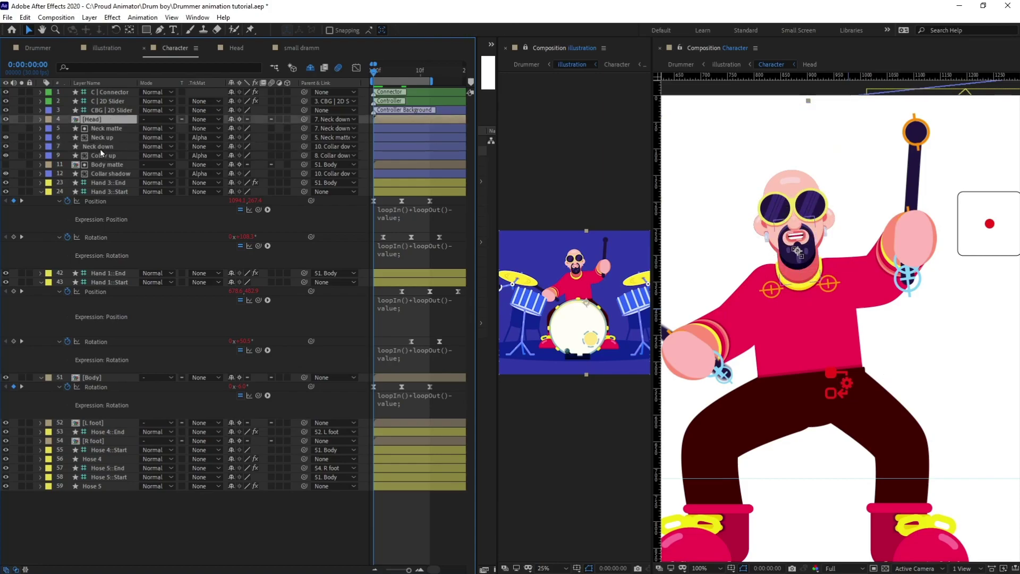
# - Animate the rotation of Neck down and Head with eased keyframes at frames 0, 6 and 12, looped with loopIn()+loopOut()-value;, and collapse their expressions
pyautogui.click(101, 147)
pyautogui.keyDown('ctrl'); pyautogui.click(99, 120); pyautogui.keyUp('ctrl')
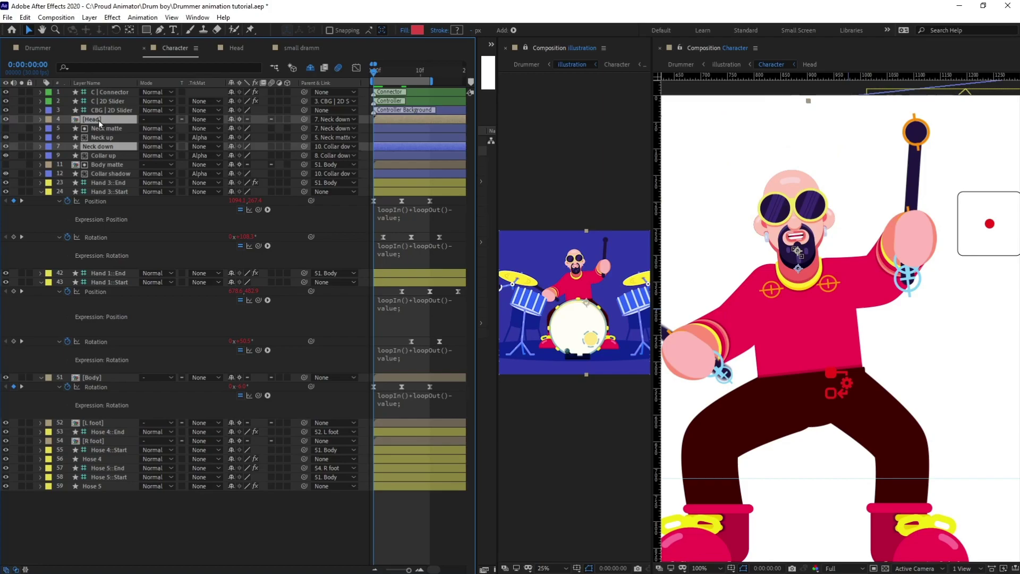
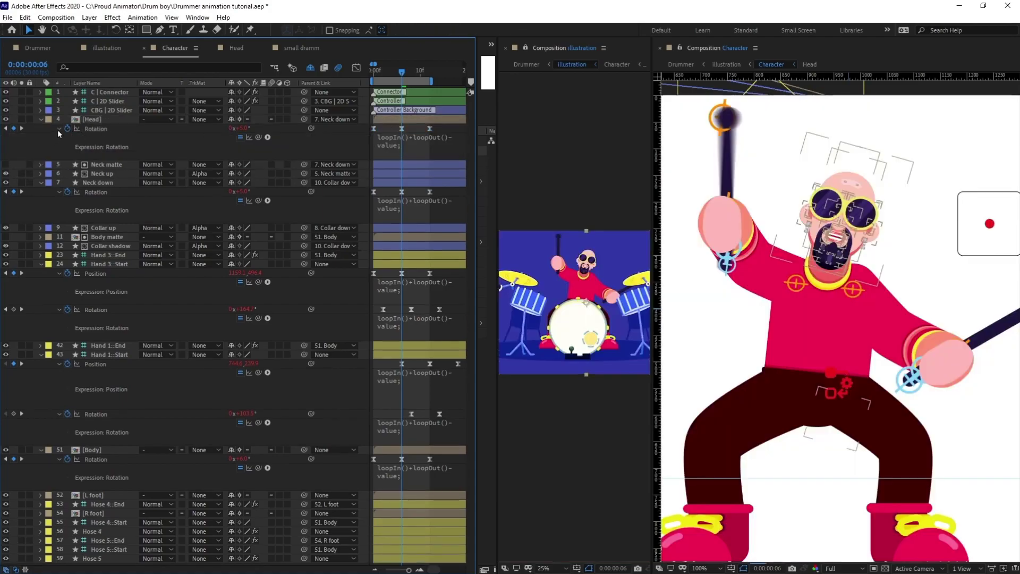
pyautogui.click(58, 129)
pyautogui.click(58, 164)
pyautogui.click(386, 165)
pyautogui.press('space')
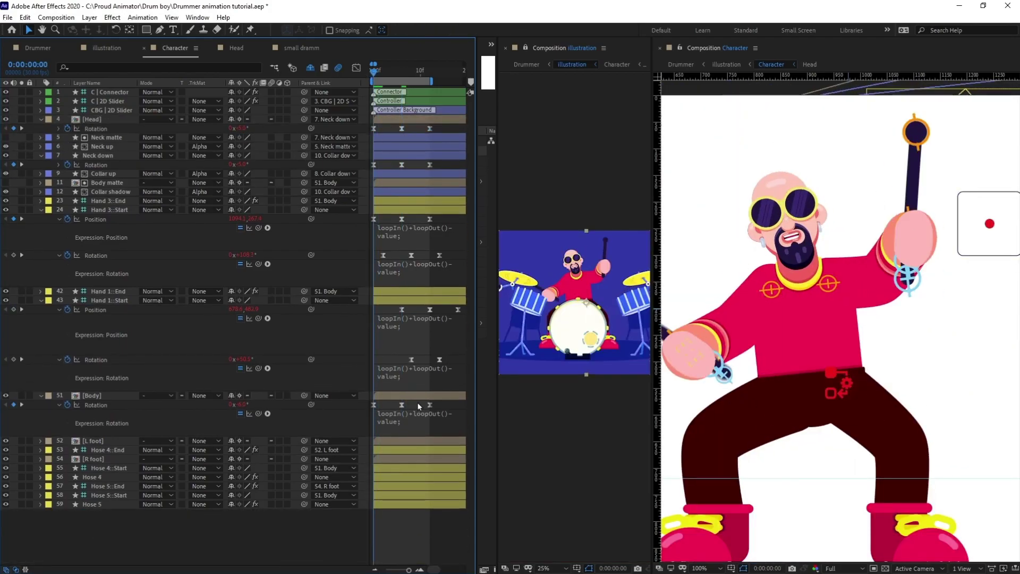
# - Try to shift the rotation keyframes of Body, Head and Neck down two frames later
pyautogui.moveTo(435, 407); pyautogui.dragTo(369, 414)
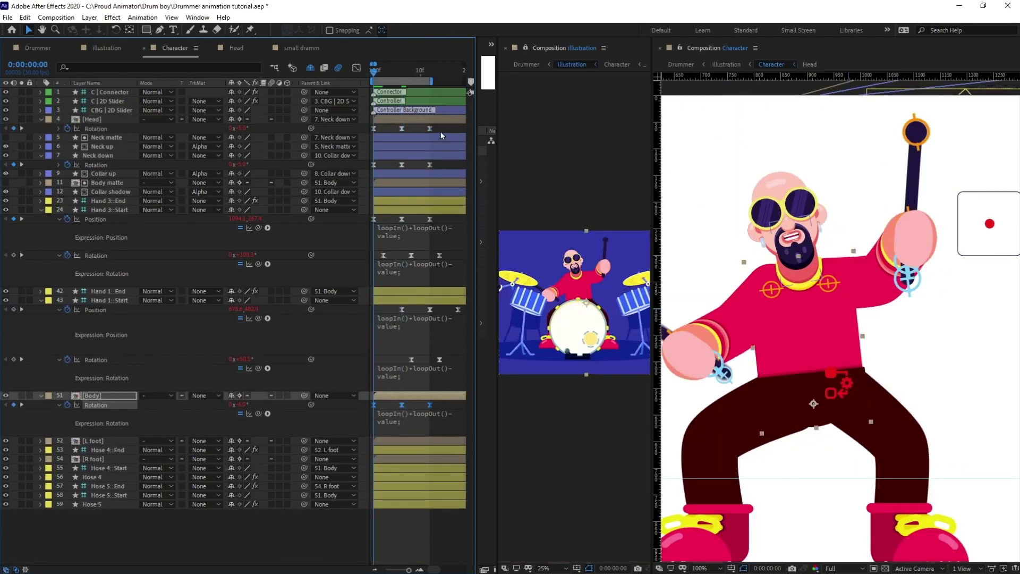
pyautogui.moveTo(441, 133); pyautogui.dragTo(392, 171)
pyautogui.press('=')
pyautogui.press('pagedown')
pyautogui.press('pagedown')
pyautogui.press('-')
pyautogui.hotkey('ctrl', 'z')
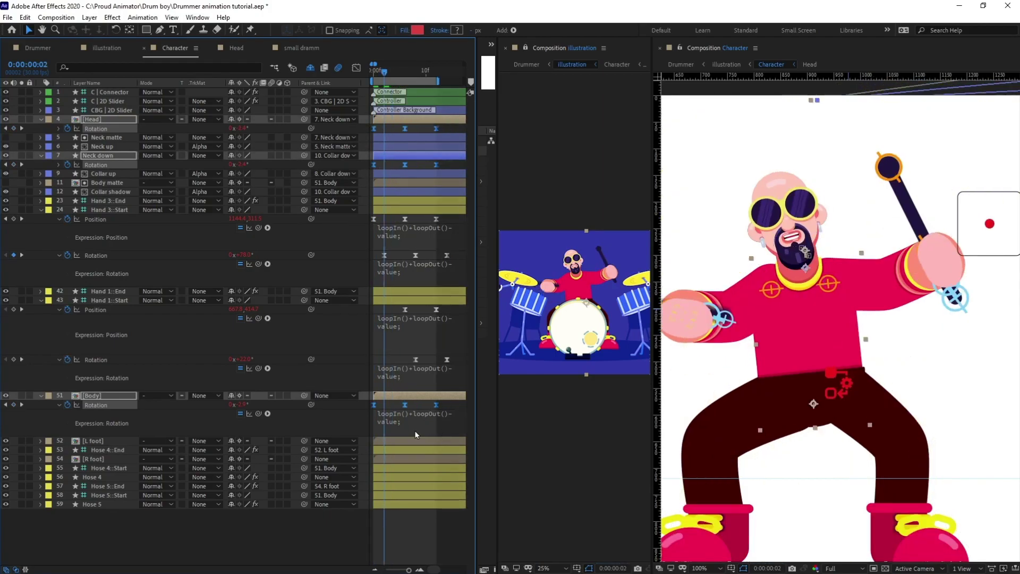
pyautogui.click(416, 435)
pyautogui.moveTo(383, 74); pyautogui.dragTo(356, 71)
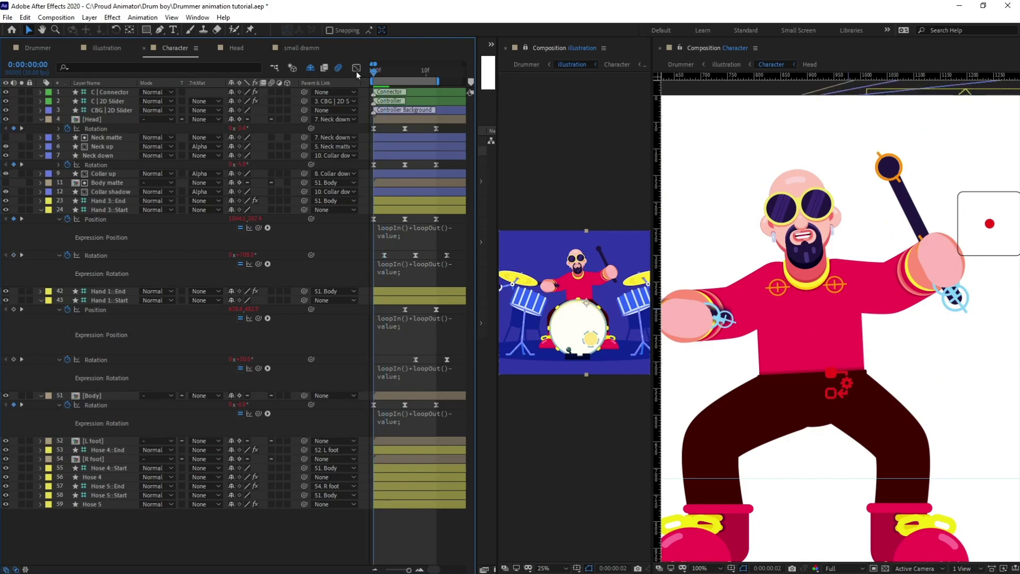
# - Add a scale keyframe of 102, 98% to the Body layer at frame 0 and show its animated properties
pyautogui.click(105, 397)
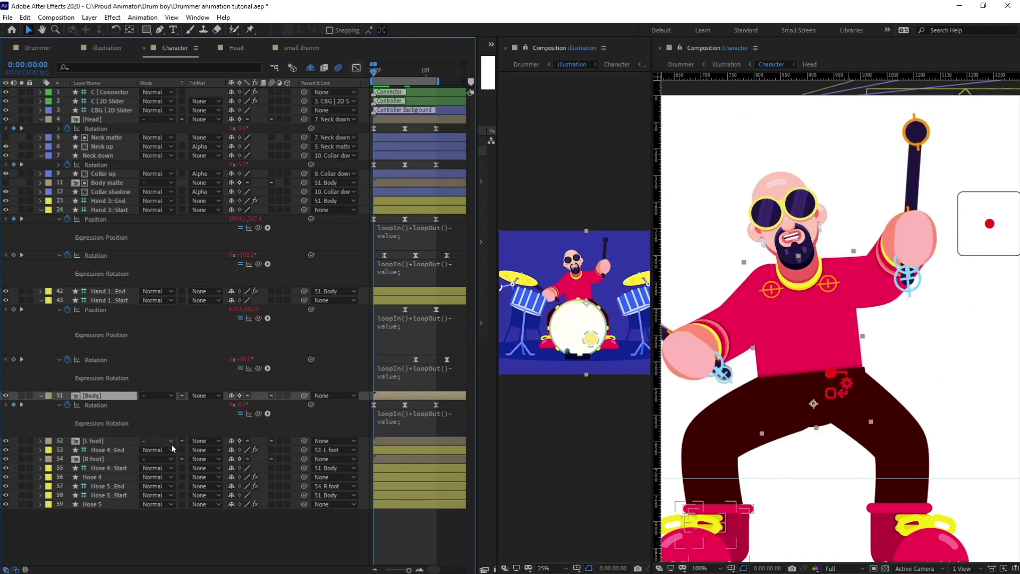
pyautogui.press('s')
pyautogui.click(67, 404)
pyautogui.press('u')
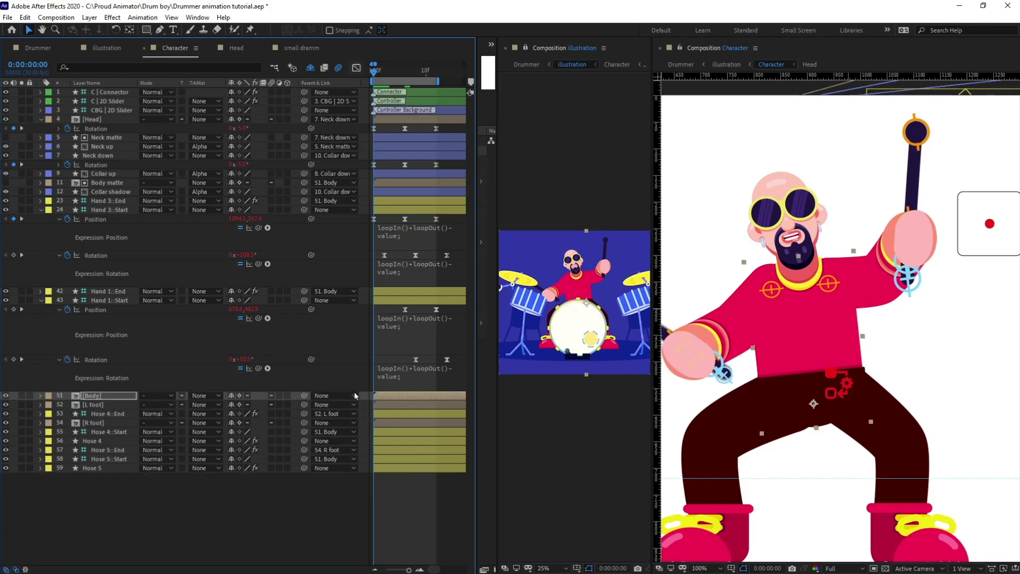
pyautogui.press('u')
pyautogui.press('=')
pyautogui.scroll(-2, 417, 372)
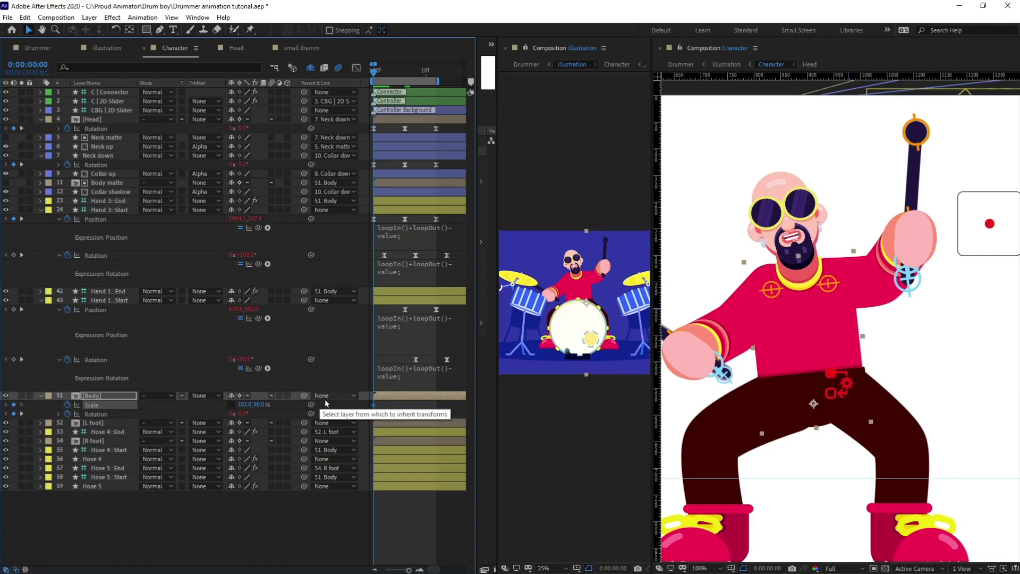
# - Set Body's scale to 98, 102% at frame 3 and repeat its first scale keyframe at frame 6
pyautogui.press('space')
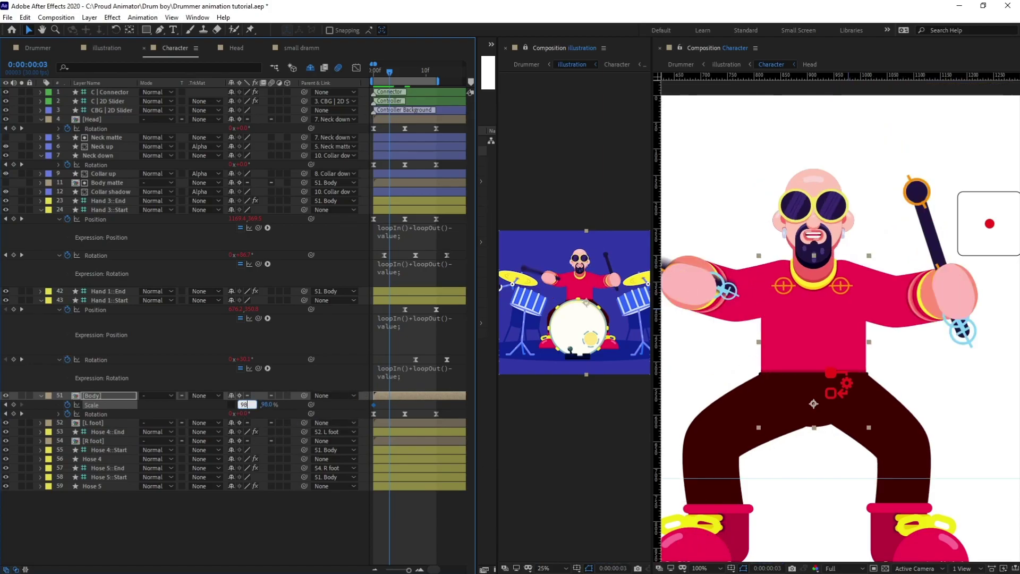
pyautogui.press('Return')
pyautogui.press('Return')
pyautogui.press('k')
pyautogui.click(374, 405)
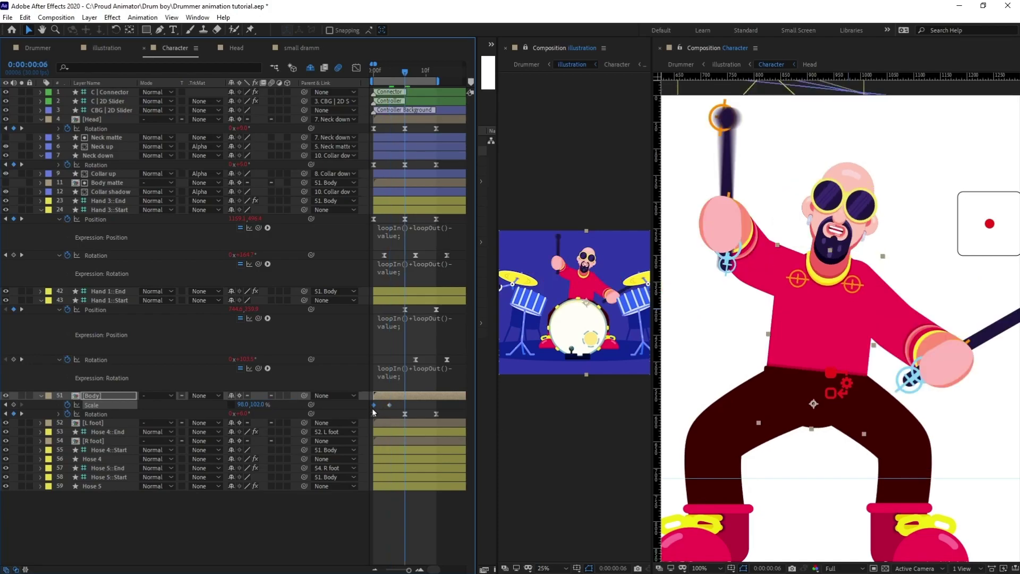
pyautogui.hotkey('ctrl', 'v')
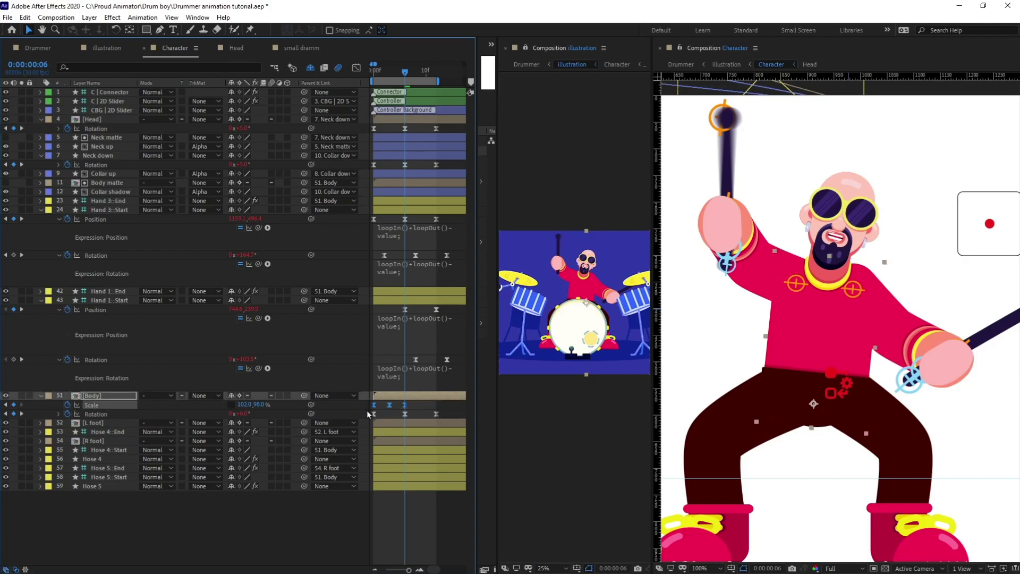
# - Repeat Body's scale keyframe cycle up to frame 12, apply Easy Ease to the keyframes and preview the motion
pyautogui.hotkey('ctrl', 'v')
pyautogui.rightClick(405, 408)
pyautogui.moveTo(465, 538)
pyautogui.click(567, 536)
pyautogui.moveTo(369, 73); pyautogui.dragTo(356, 72)
pyautogui.scroll(-1, 904, 348)
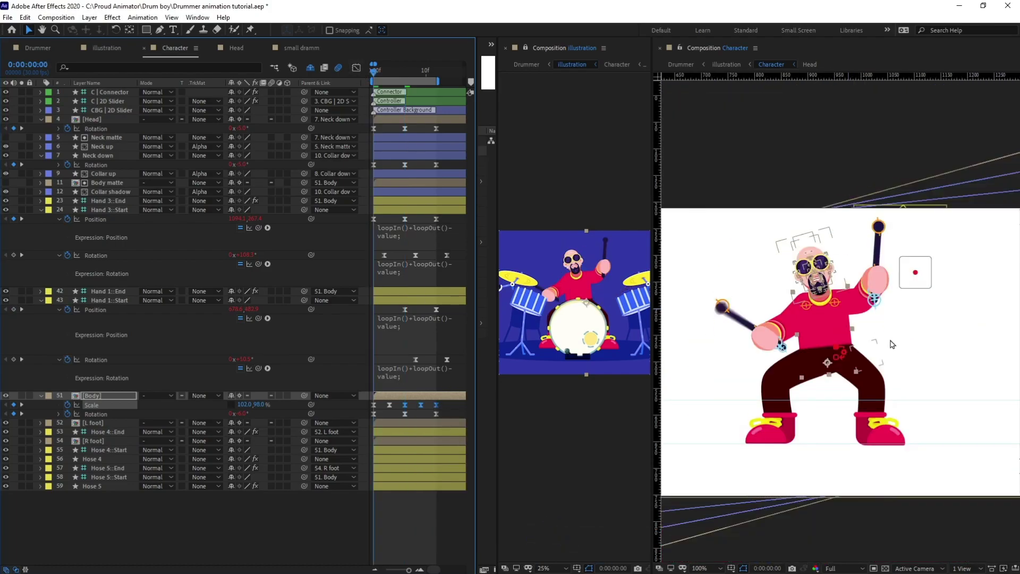
pyautogui.scroll(-1, 891, 344)
pyautogui.press('space')
pyautogui.press('space')
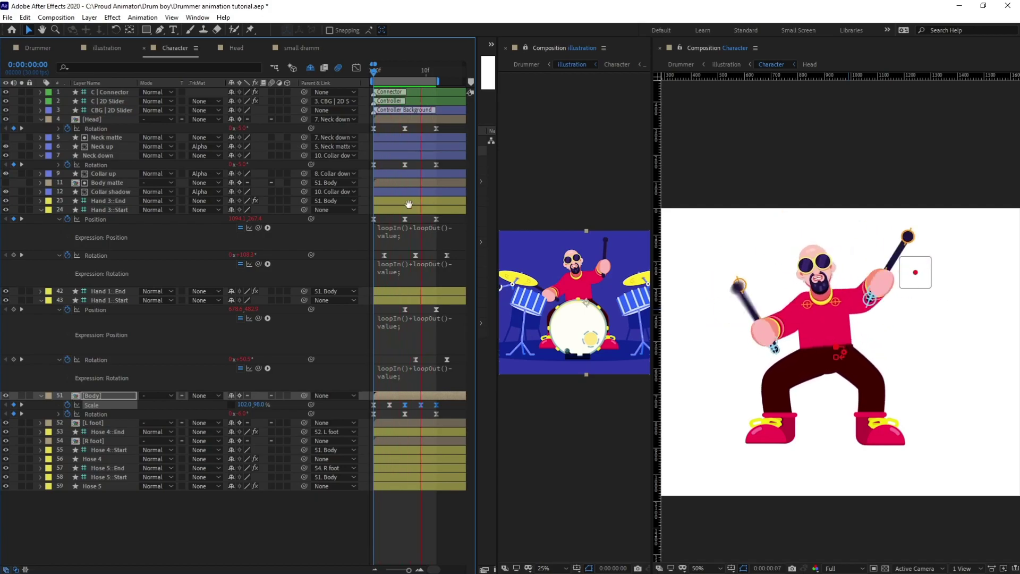
pyautogui.press('space')
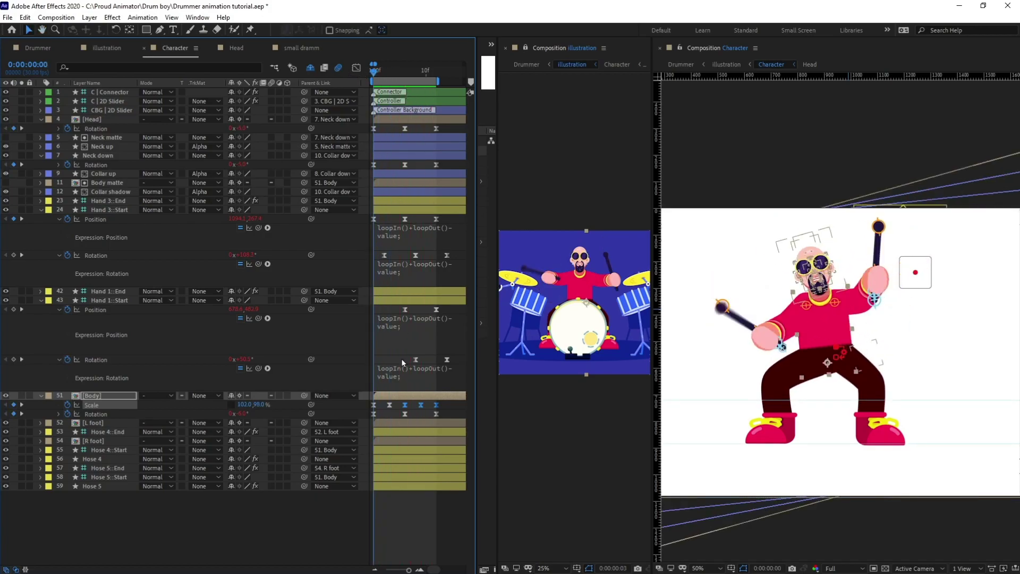
# - Copy the loopIn()+loopOut()-value; expression from the Hand 1::Start rotation onto Body's Scale
pyautogui.click(387, 374)
pyautogui.hotkey('ctrl', 'c')
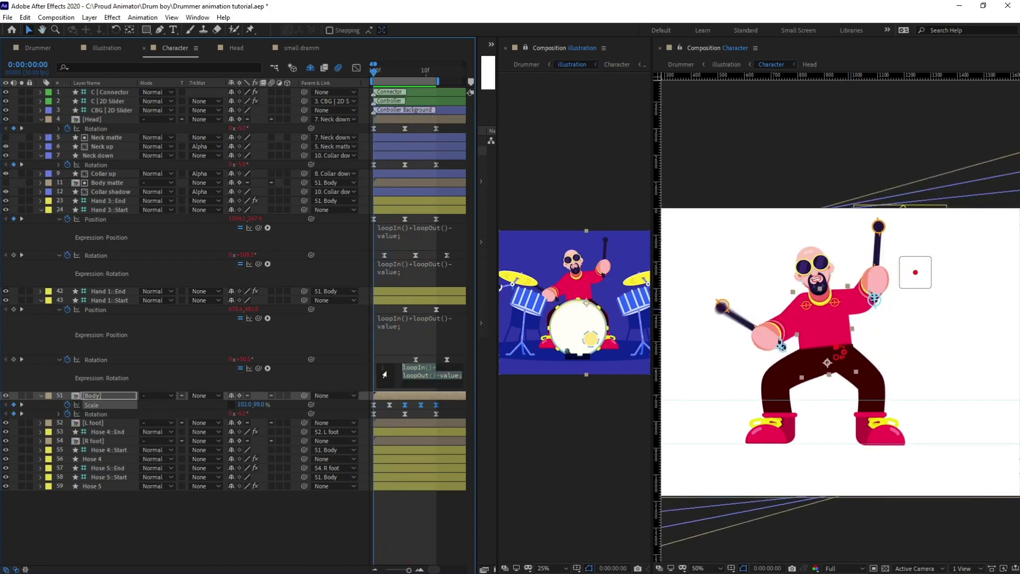
pyautogui.keyDown('alt'); pyautogui.click(66, 405); pyautogui.keyUp('alt')
pyautogui.hotkey('ctrl', 'v')
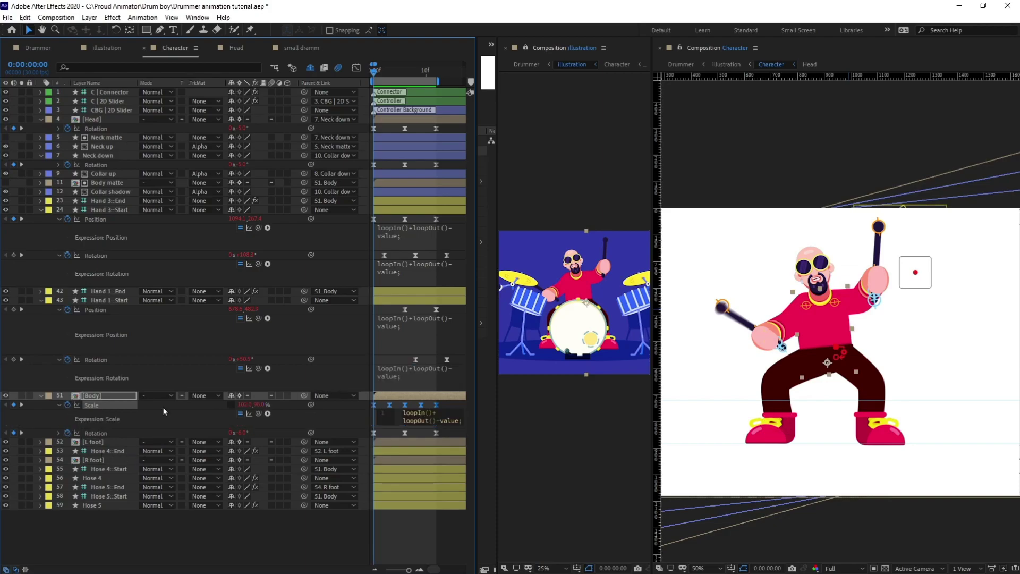
pyautogui.click(164, 410)
# - Shift all of Body's scale keyframes two frames later so they start at frame 2
pyautogui.press('=')
pyautogui.press('=')
pyautogui.press('pagedown')
pyautogui.press('pagedown')
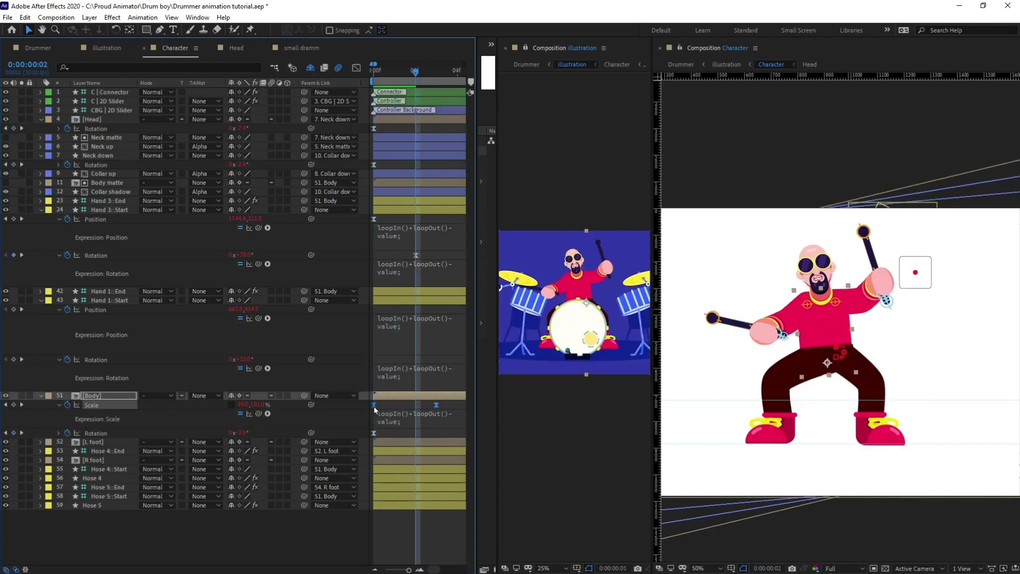
pyautogui.moveTo(374, 405); pyautogui.dragTo(415, 409)
pyautogui.press('-')
pyautogui.press('-')
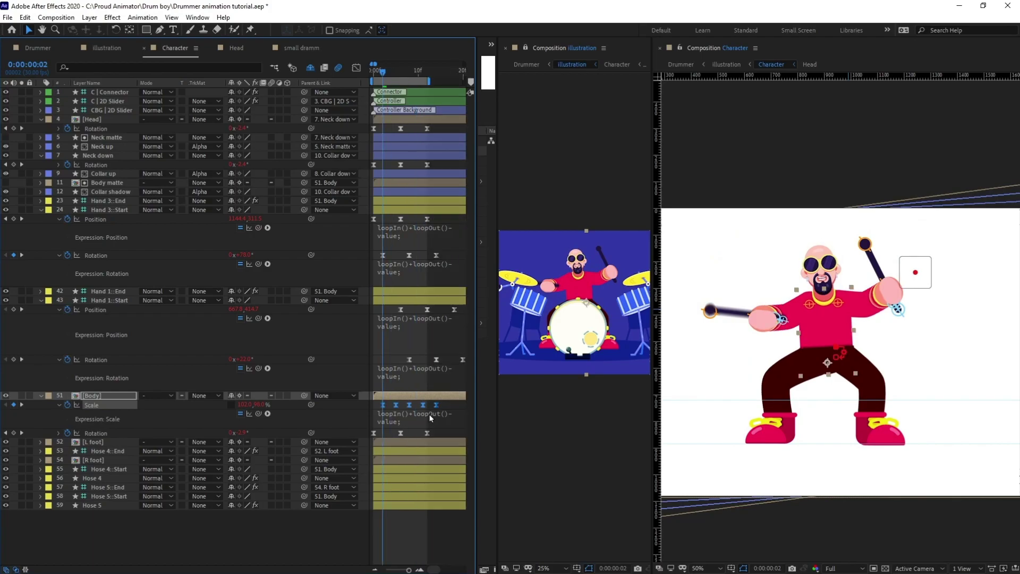
# - Shift Body's scale and rotation keyframes together two frames later, starting rotation at frame 2 and scale at frame 4
pyautogui.keyDown('shift'); pyautogui.click(401, 432); pyautogui.keyUp('shift')
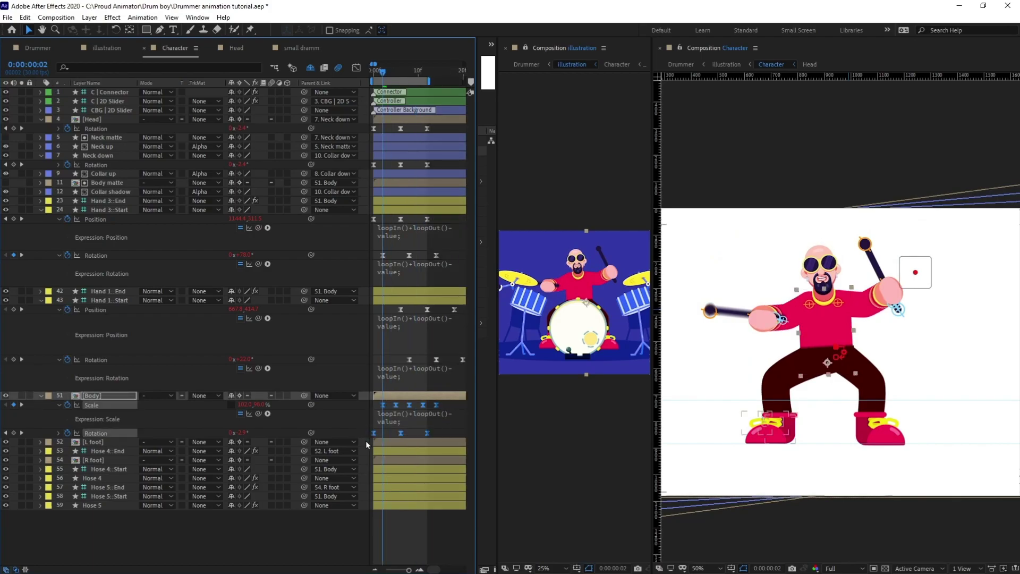
pyautogui.press('=')
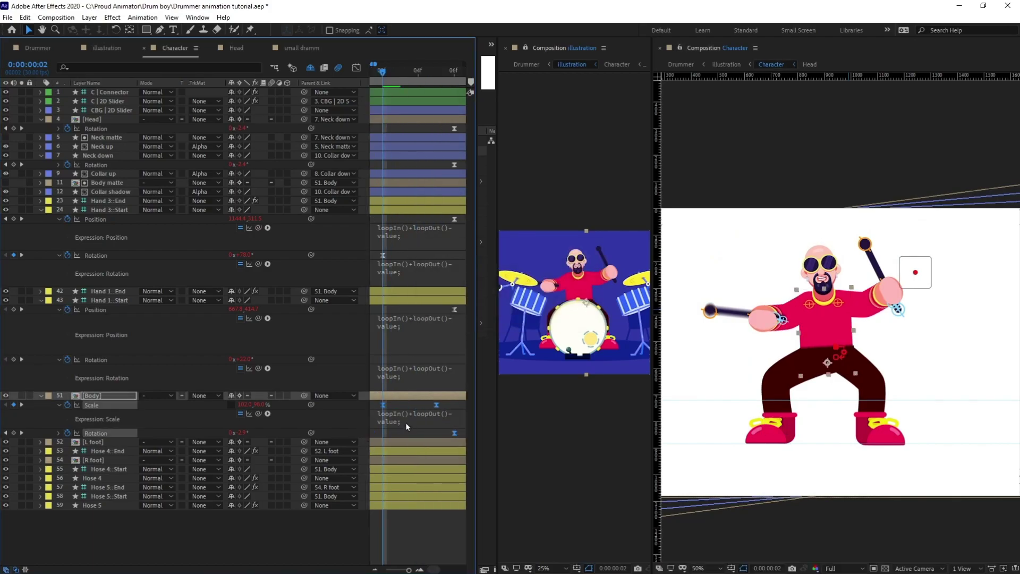
pyautogui.press('-')
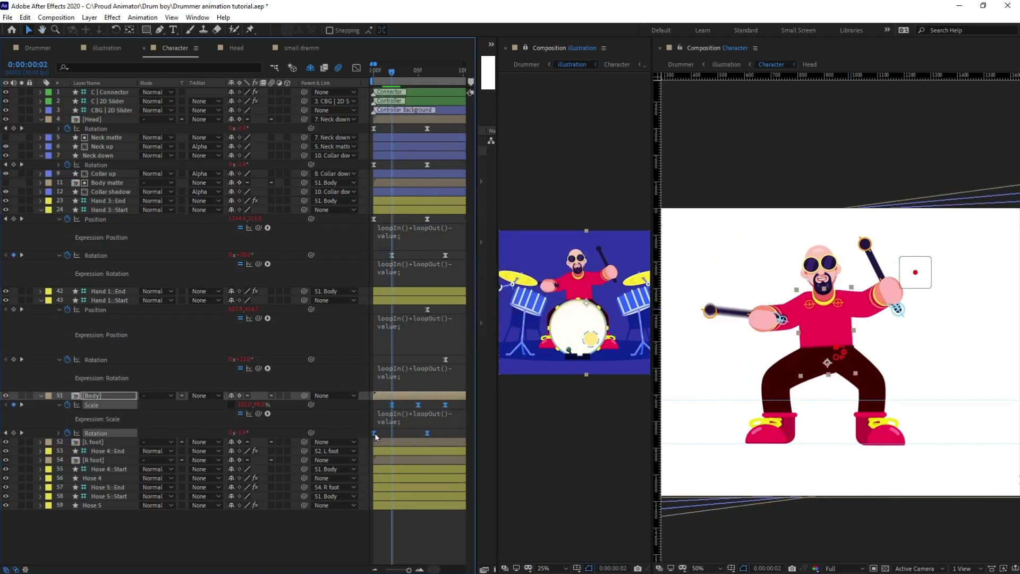
pyautogui.press('-')
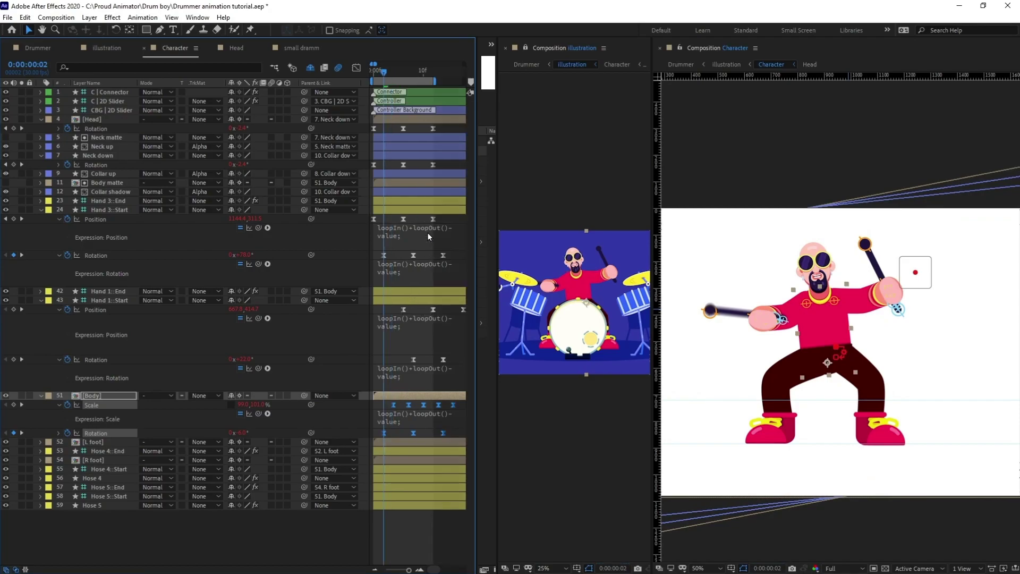
# - Offset the rotation keyframes to start at frame 4 on Neck down and frame 6 on Head, and save the project
pyautogui.moveTo(449, 123); pyautogui.dragTo(381, 133)
pyautogui.press('=')
pyautogui.press('space')
pyautogui.press('space')
pyautogui.press('-')
pyautogui.press('space')
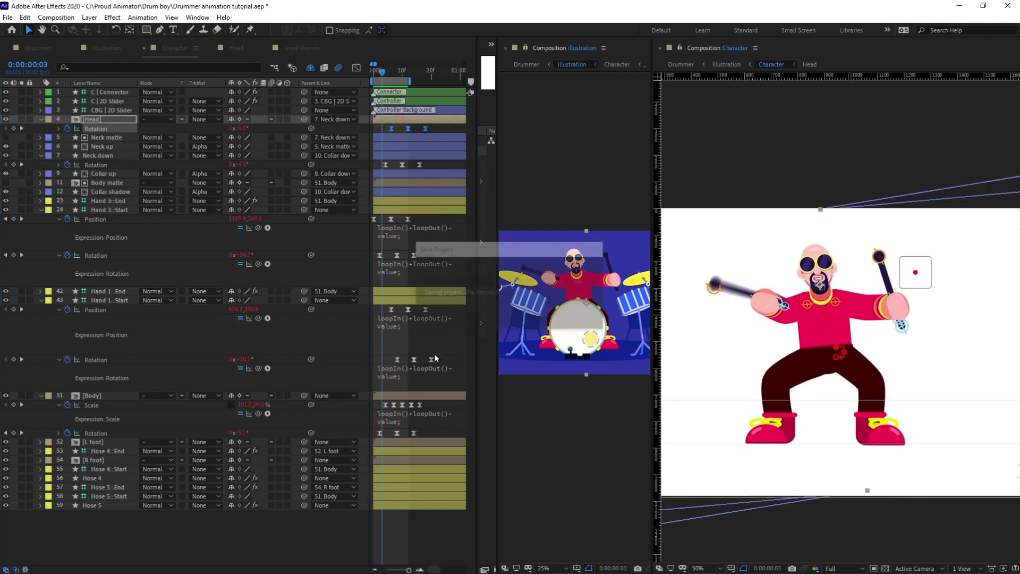
pyautogui.click(401, 131)
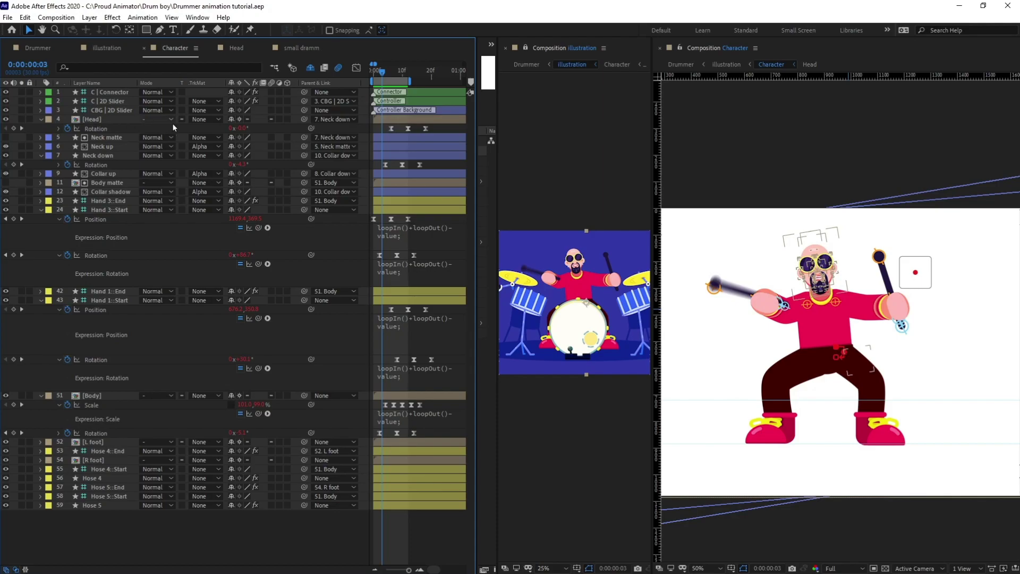
# - Open the Head composition and hide its shy layers so only the controller layers are listed
pyautogui.doubleClick(107, 119)
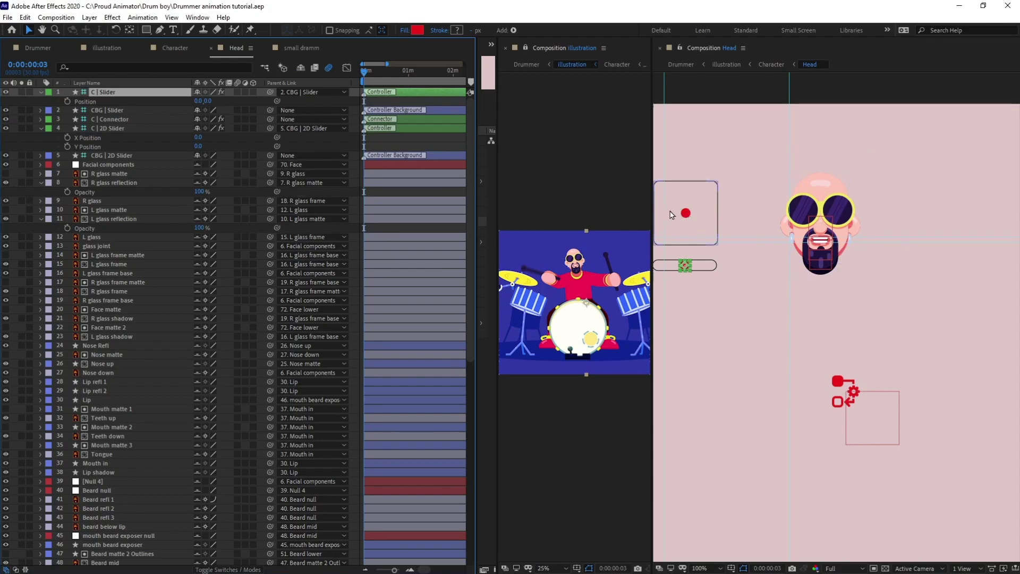
pyautogui.click(413, 138)
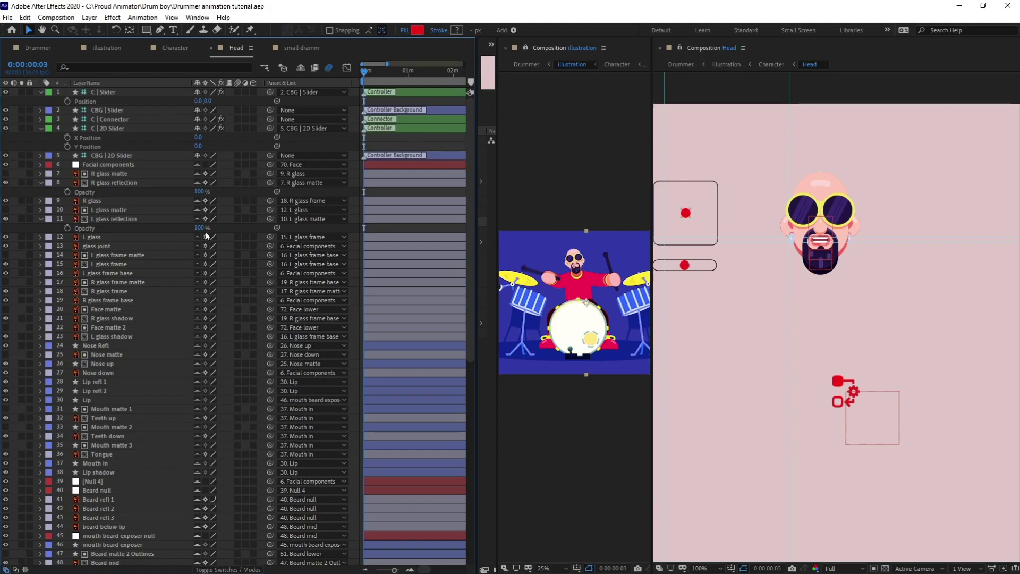
pyautogui.click(115, 164)
pyautogui.scroll(-8, 160, 263)
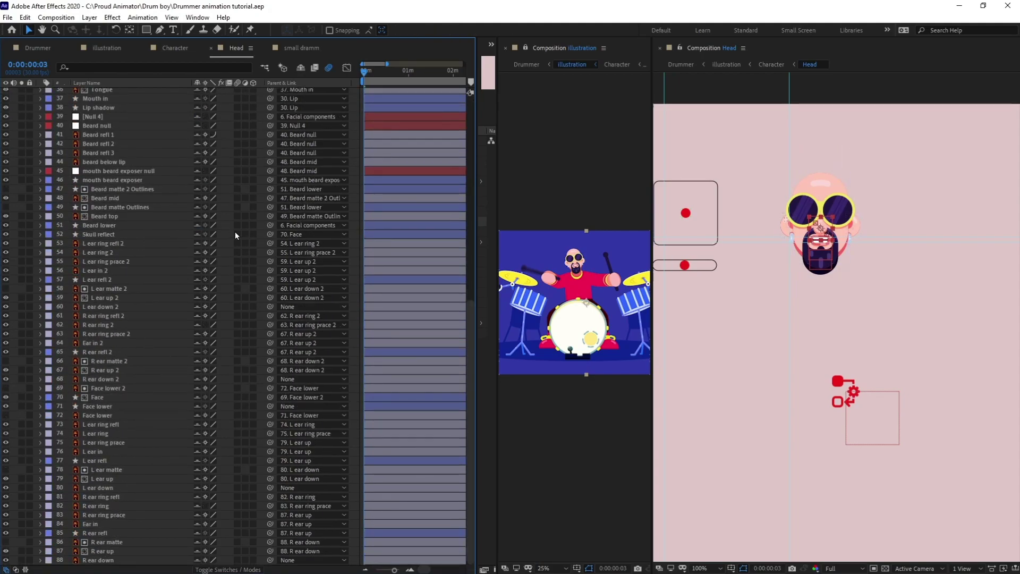
pyautogui.click(299, 68)
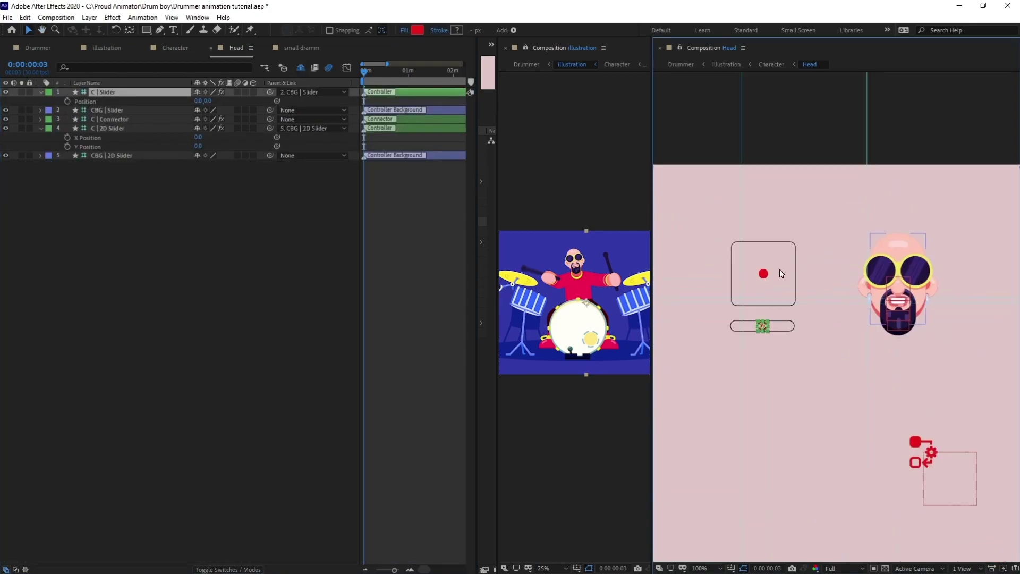
# - Check the pose timing in the Character composition and add X and Y Position keyframes to Head's C | 2D Slider at frame 0
pyautogui.click(112, 128)
pyautogui.press(';')
pyautogui.click(178, 50)
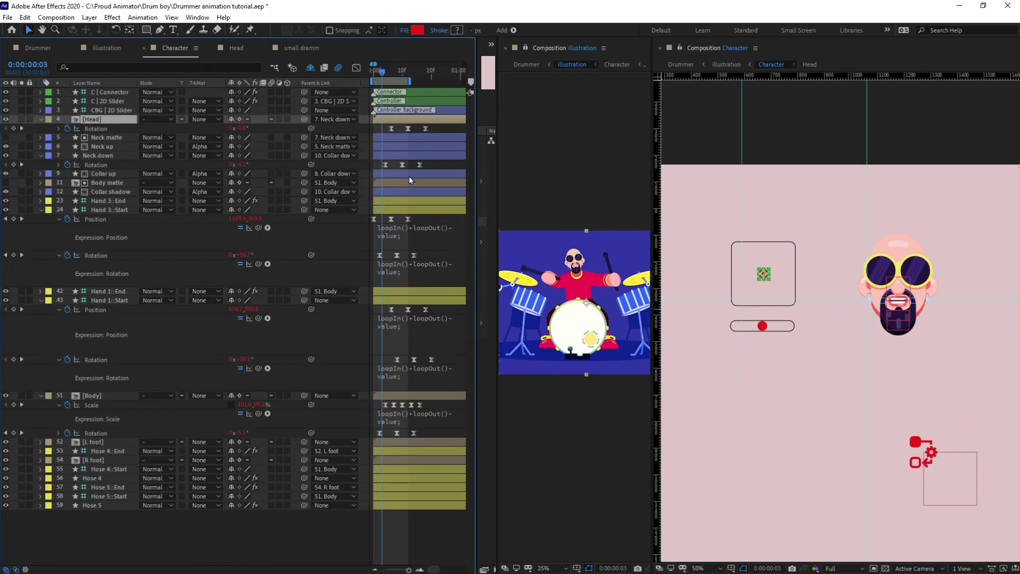
pyautogui.press('=')
pyautogui.press('=')
pyautogui.moveTo(441, 194); pyautogui.dragTo(396, 104)
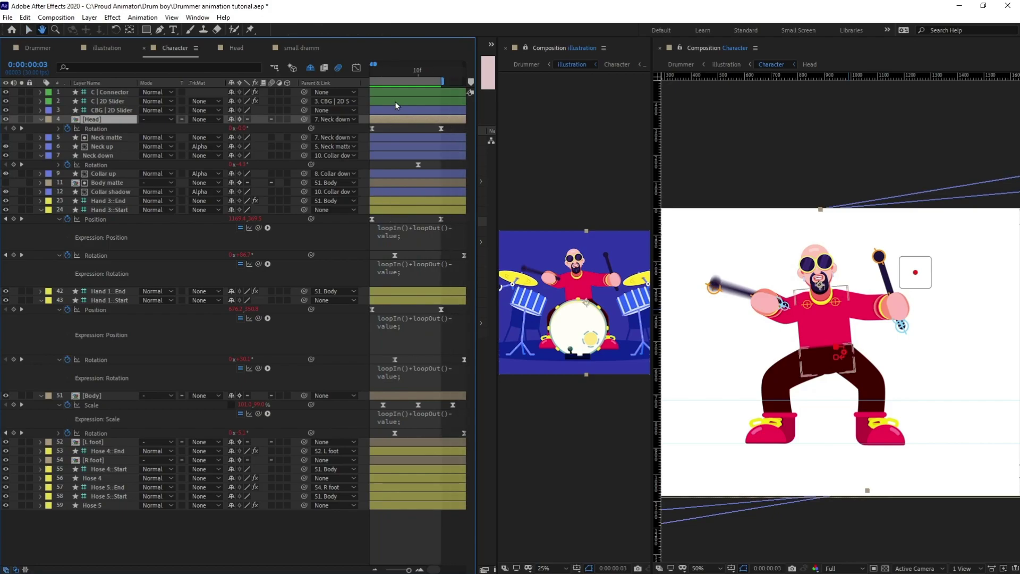
pyautogui.moveTo(442, 184); pyautogui.dragTo(476, 188)
pyautogui.press('space')
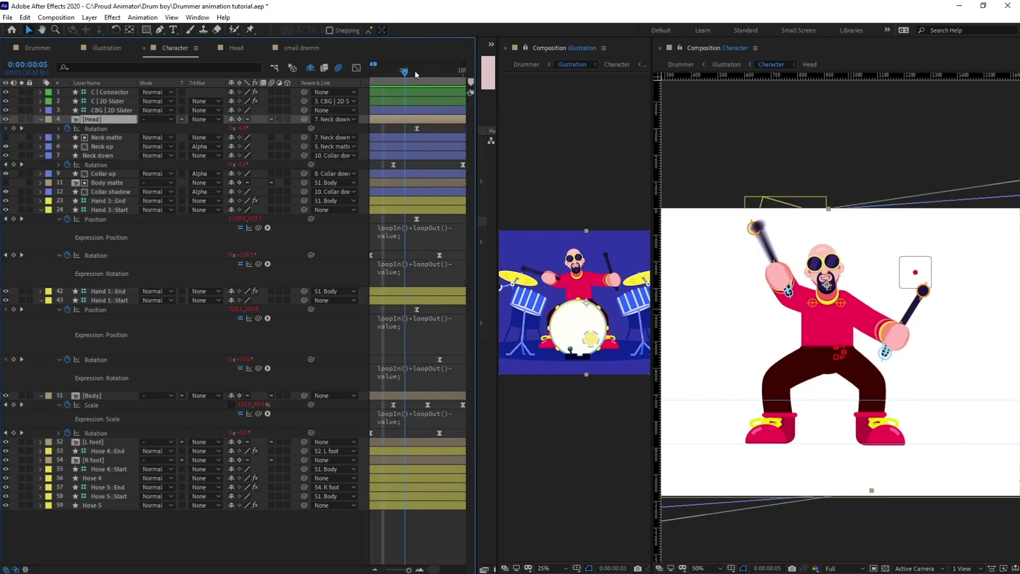
pyautogui.press('space')
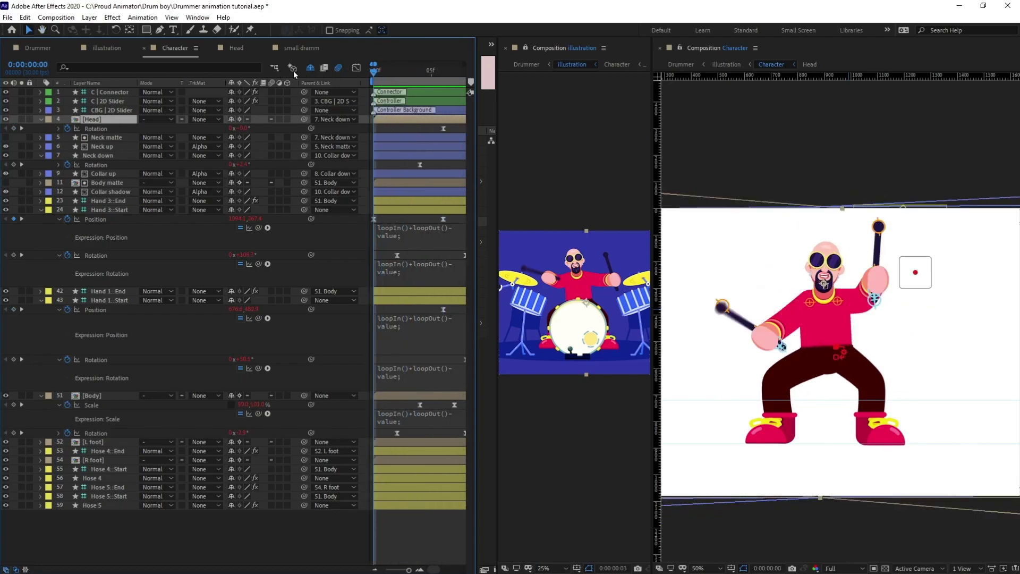
pyautogui.click(386, 70)
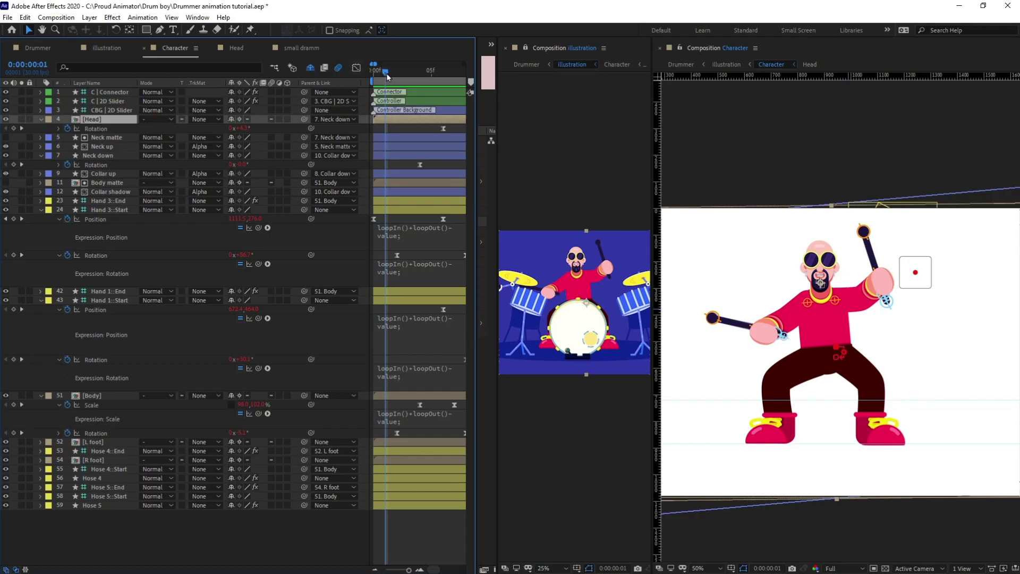
pyautogui.click(375, 70)
pyautogui.click(239, 48)
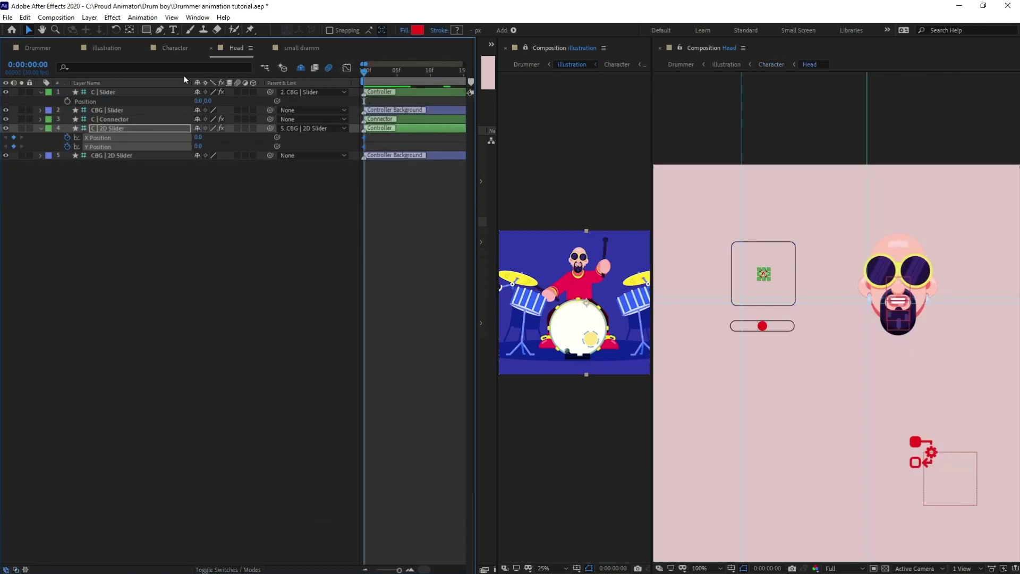
# - Locate the opposite pose at frame 6 in Character and add X and Y Position keyframes there to Head's C | 2D Slider
pyautogui.click(177, 46)
pyautogui.moveTo(419, 204)
pyautogui.mouseDown()
pyautogui.moveTo(372, 201)
pyautogui.moveTo(419, 205)
pyautogui.mouseUp()
pyautogui.click(444, 72)
pyautogui.click(236, 48)
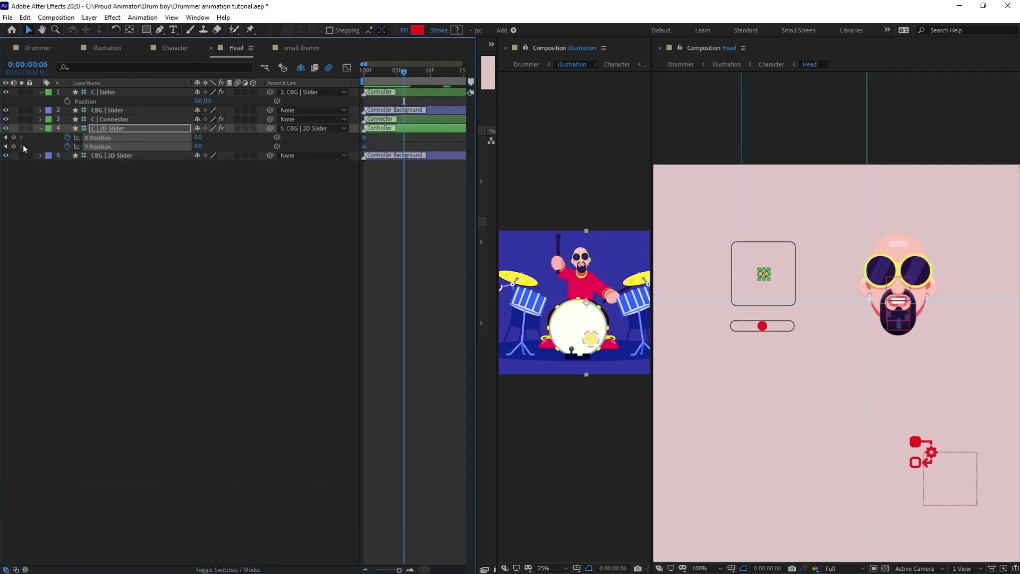
# - At frame 0, move C | 2D Slider to X -50, Y 22 and keyframe C | Slider's Position at -40, 0
pyautogui.press('Home')
pyautogui.click(408, 130)
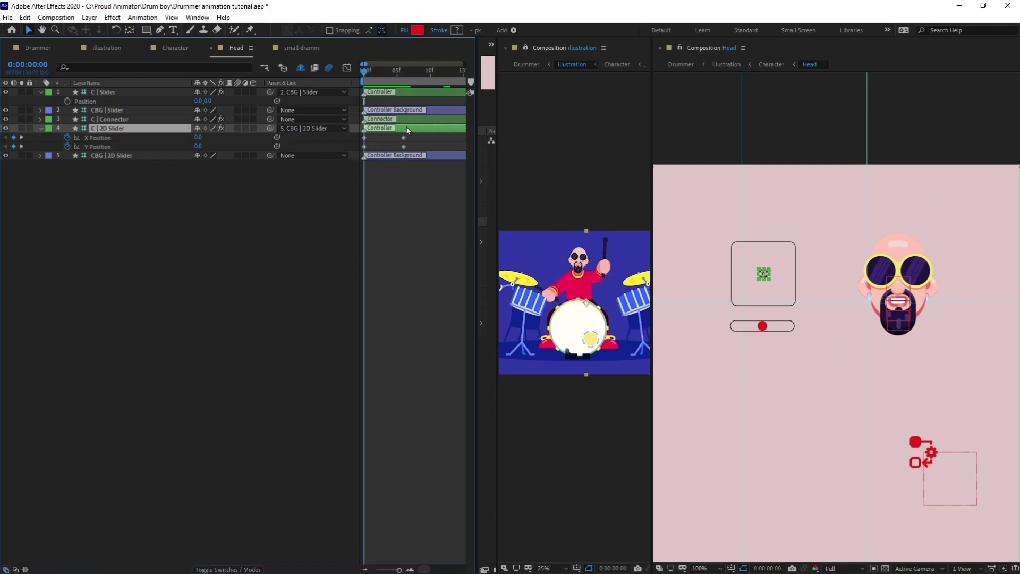
pyautogui.moveTo(768, 277); pyautogui.dragTo(736, 286)
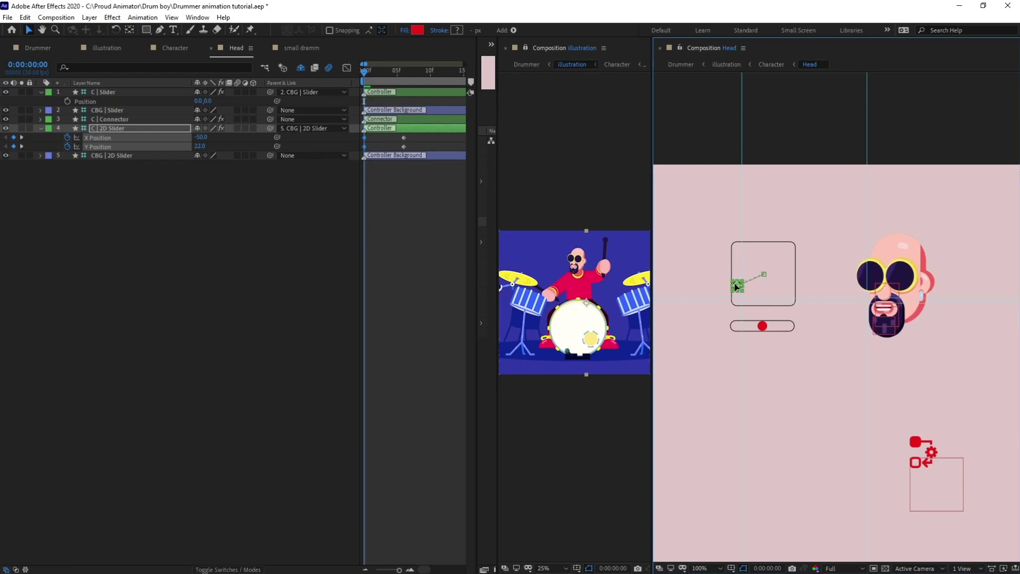
pyautogui.moveTo(762, 326); pyautogui.dragTo(740, 327)
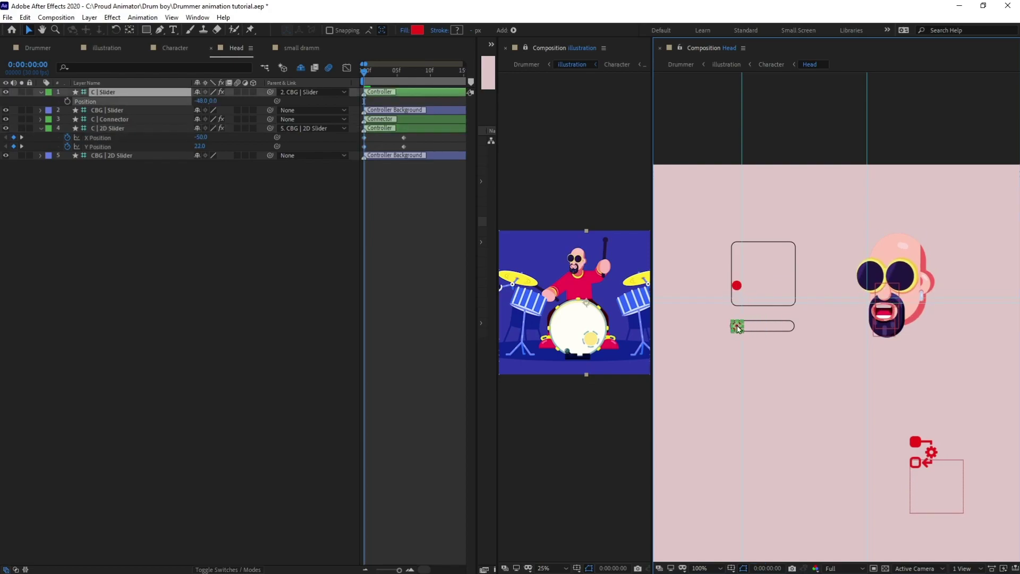
pyautogui.press('Return')
pyautogui.click(67, 101)
# - At frame 6, move C | 2D Slider to X 61, Y 23 and C | Slider to 51, 0
pyautogui.press('k')
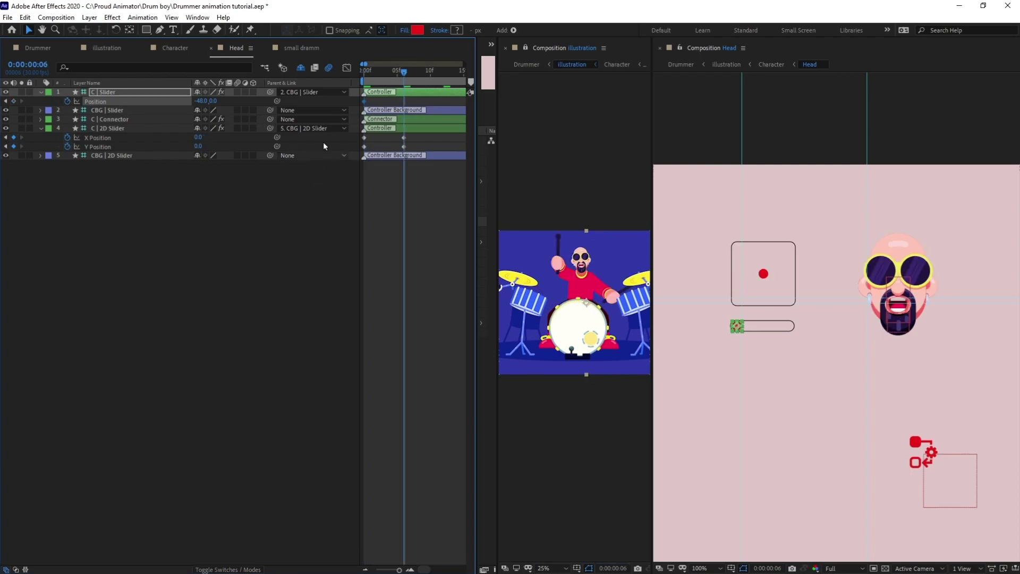
pyautogui.moveTo(763, 274); pyautogui.dragTo(796, 286)
pyautogui.click(737, 327)
pyautogui.moveTo(738, 330); pyautogui.dragTo(790, 330)
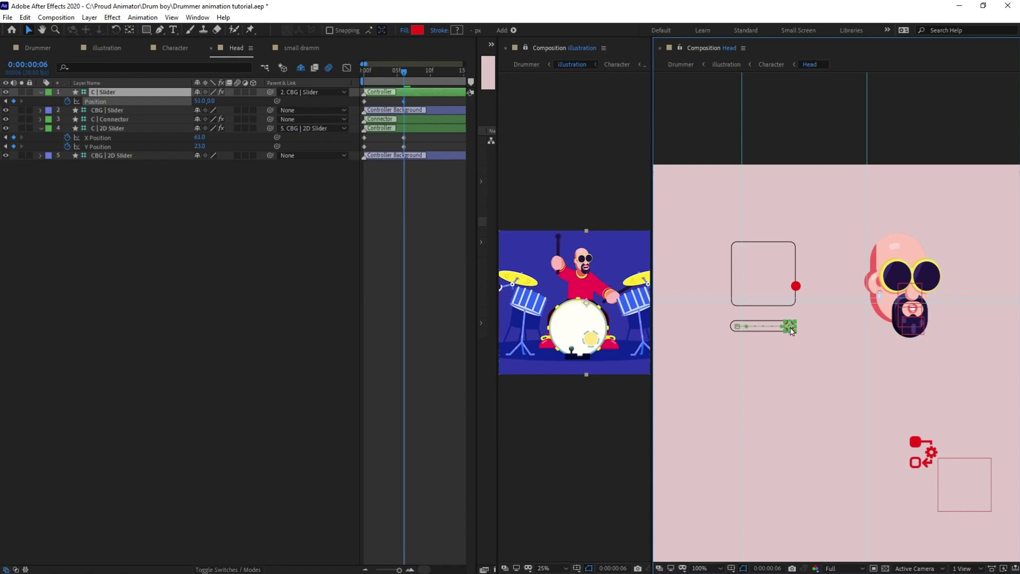
# - At frame 3, move C | 2D Slider to X 7.5, Y -21, and ease both sliders' keyframes at frames 0 and 6
pyautogui.moveTo(404, 71); pyautogui.dragTo(302, 58)
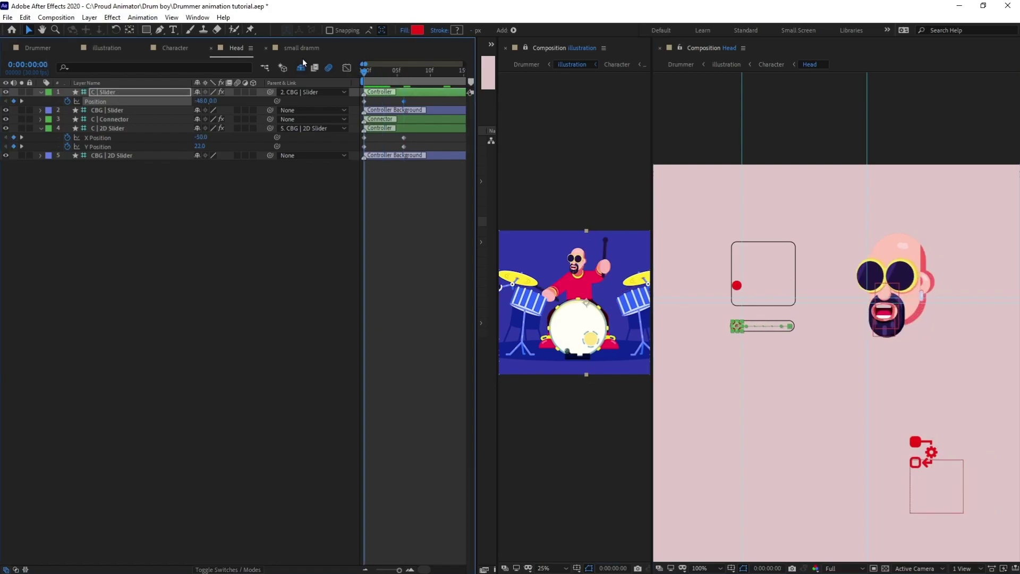
pyautogui.press('pagedown')
pyautogui.press('pagedown')
pyautogui.press('pagedown')
pyautogui.press('pageup')
pyautogui.press('pageup')
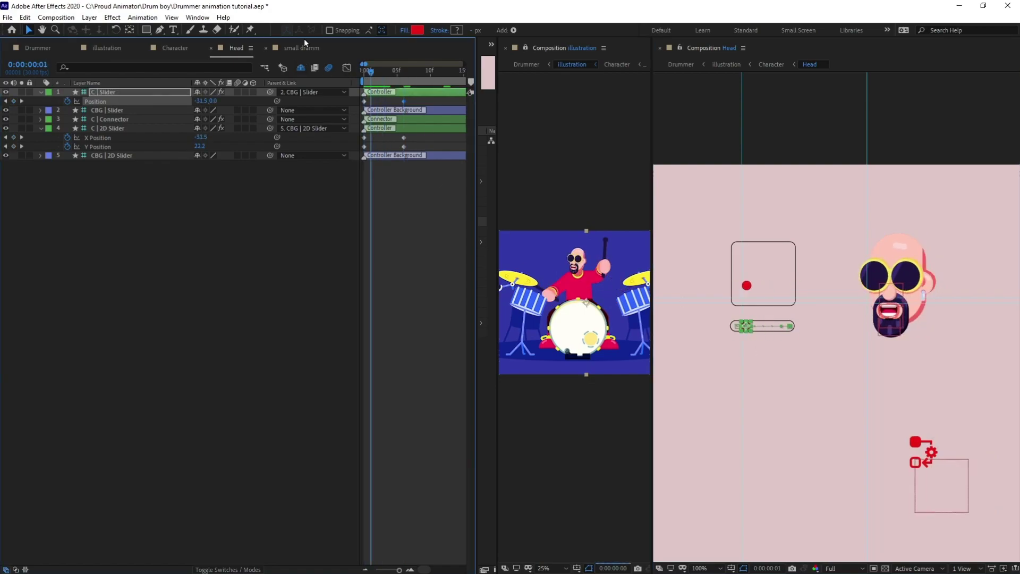
pyautogui.click(768, 288)
pyautogui.scroll(1, 767, 288)
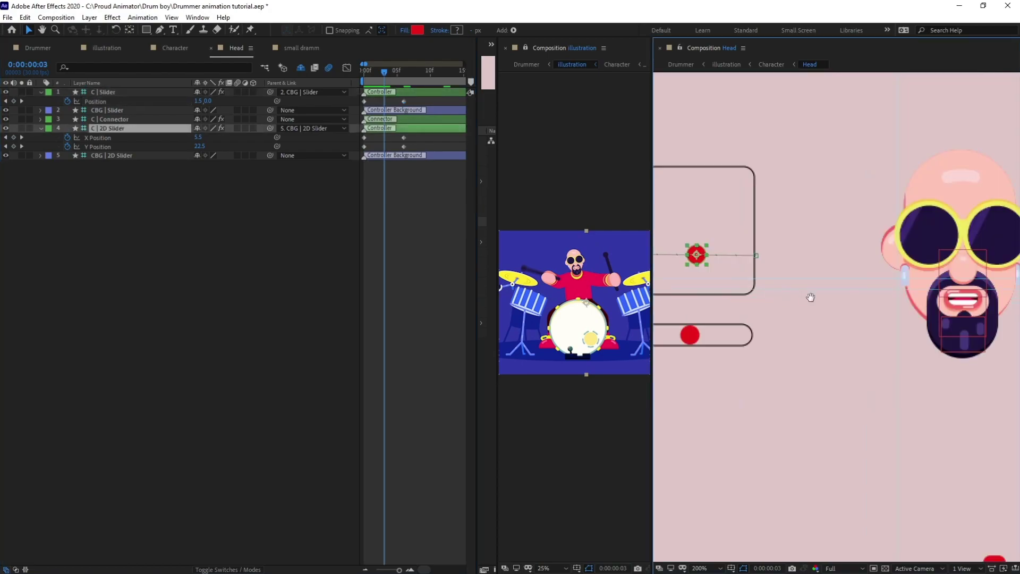
pyautogui.moveTo(811, 298); pyautogui.dragTo(811, 261)
pyautogui.press(',')
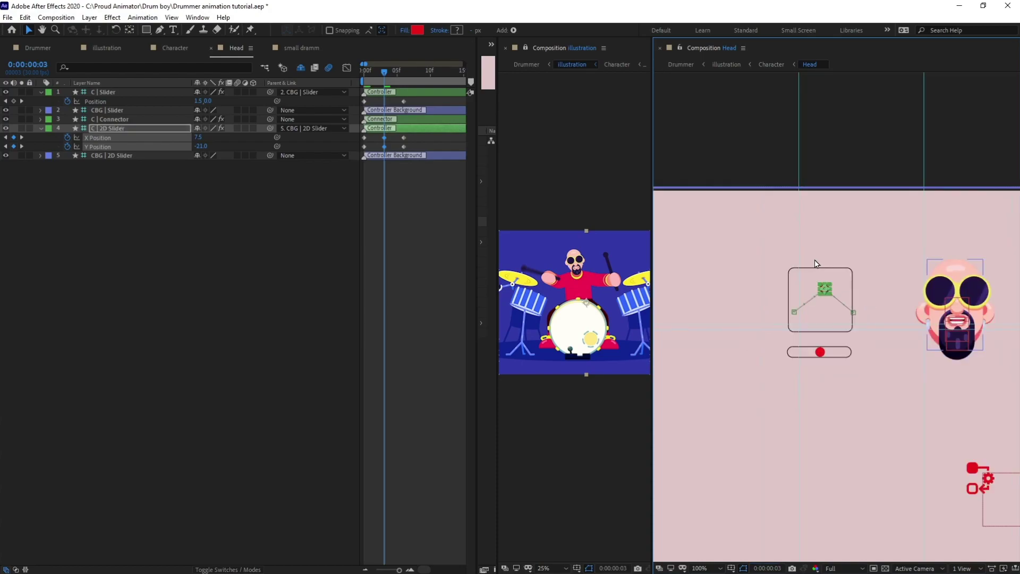
pyautogui.moveTo(423, 99); pyautogui.dragTo(379, 157)
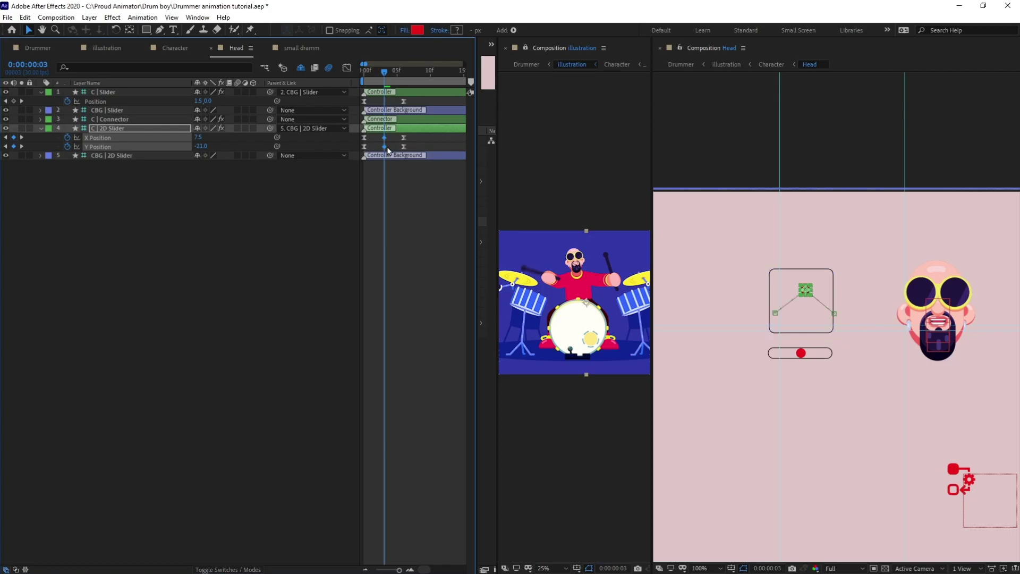
pyautogui.click(278, 217)
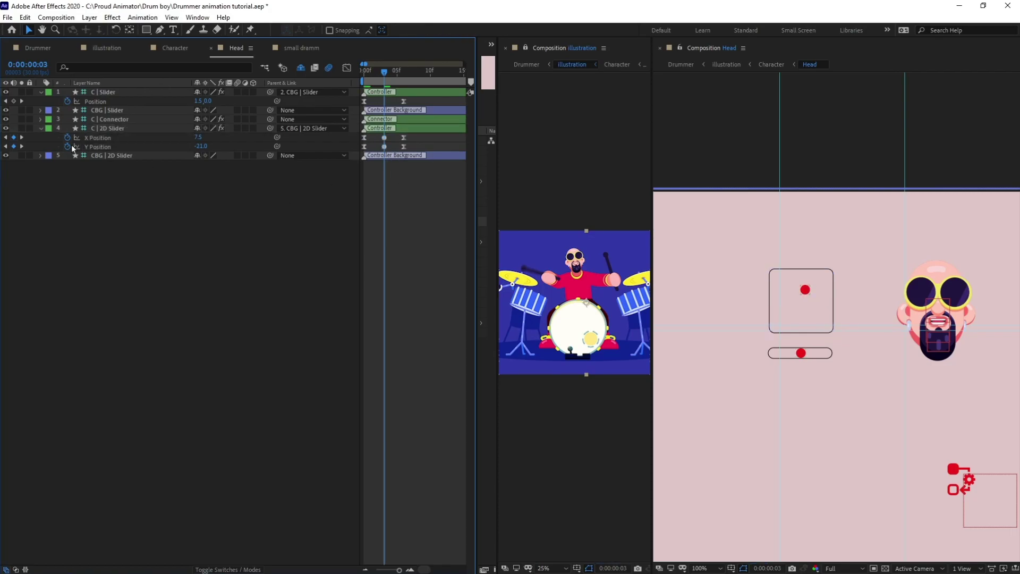
# - Copy the loopIn()+loopOut()-value expression from Character and apply it to C | 2D Slider's X and Y Position and C | Slider's Position in Head
pyautogui.click(178, 48)
pyautogui.click(402, 230)
pyautogui.hotkey('ctrl', 'c')
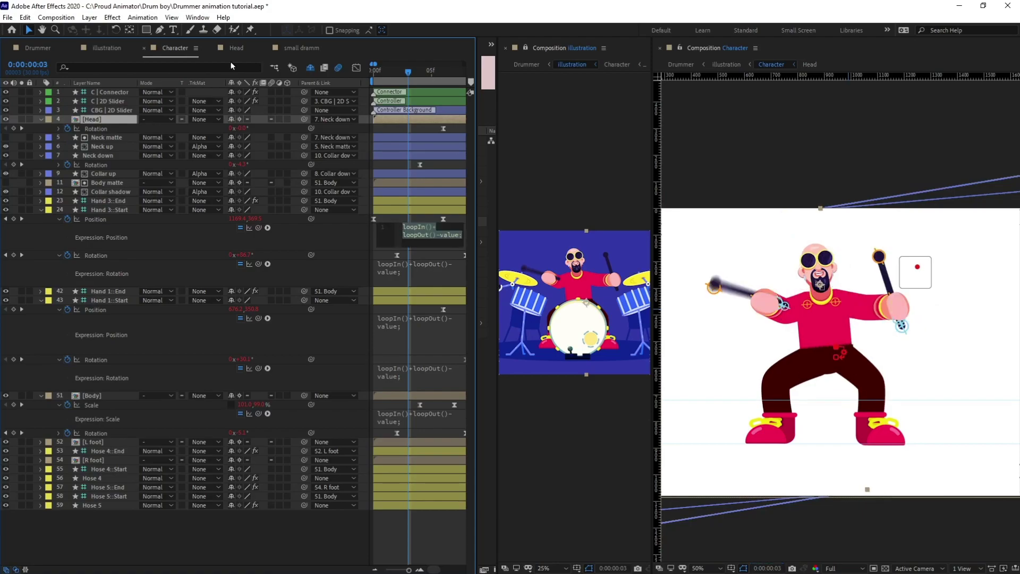
pyautogui.click(235, 48)
pyautogui.click(85, 147)
pyautogui.hotkey('ctrl', 'v')
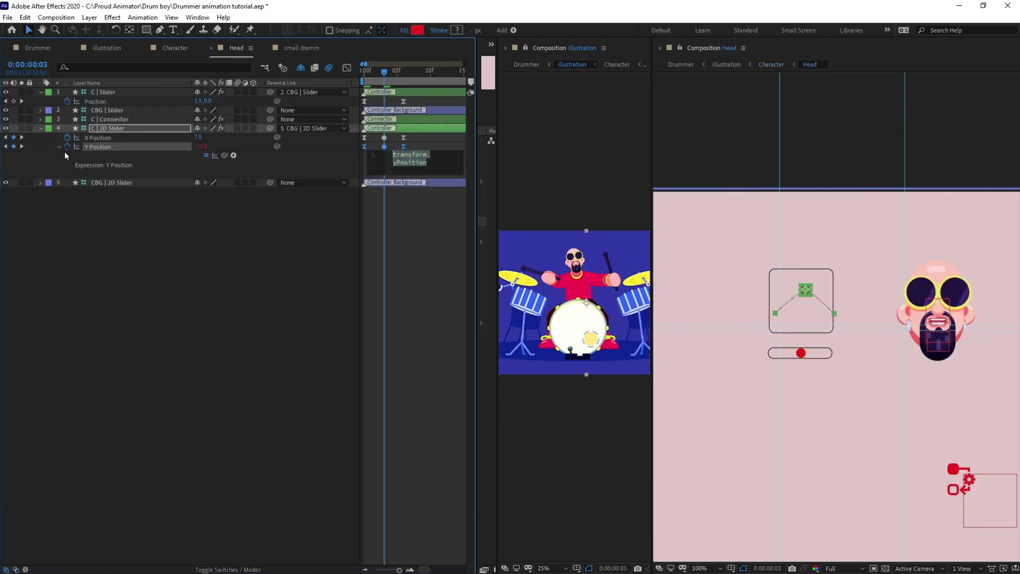
pyautogui.keyDown('alt'); pyautogui.click(67, 137); pyautogui.keyUp('alt')
pyautogui.hotkey('ctrl', 'v')
pyautogui.keyDown('alt'); pyautogui.click(67, 101); pyautogui.keyUp('alt')
pyautogui.hotkey('ctrl', 'v')
pyautogui.click(264, 325)
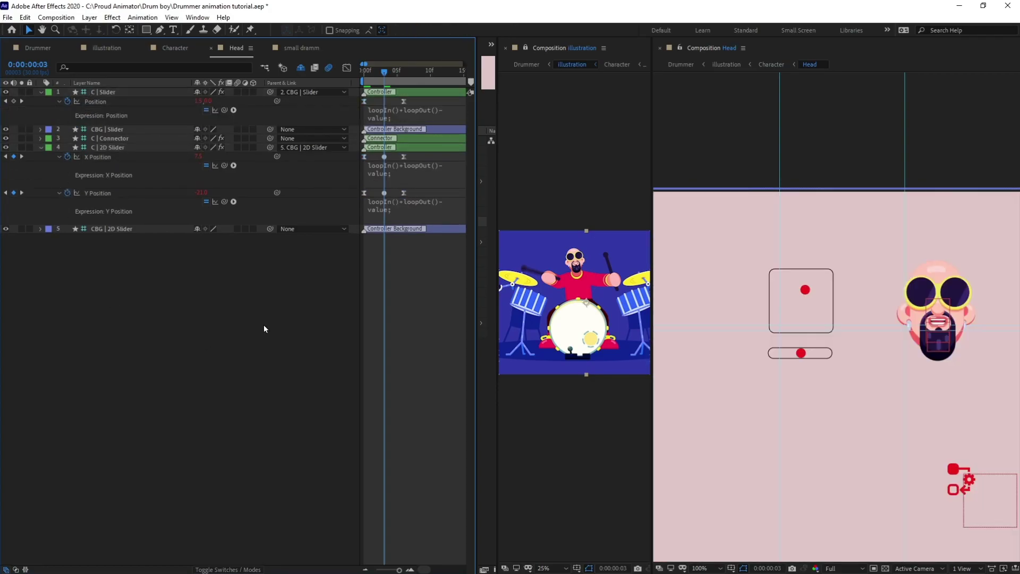
# - Try shifting all slider keyframes in Head to start at frame 8, and preview the animation in Character from frame 0
pyautogui.moveTo(425, 100); pyautogui.dragTo(340, 209)
pyautogui.moveTo(384, 71); pyautogui.dragTo(377, 109)
pyautogui.click(175, 48)
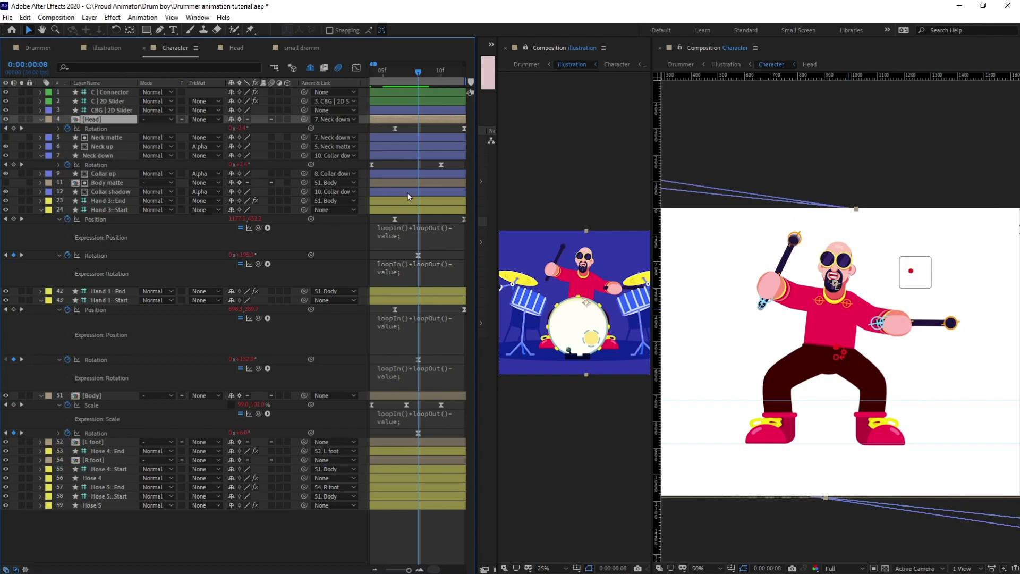
pyautogui.click(237, 49)
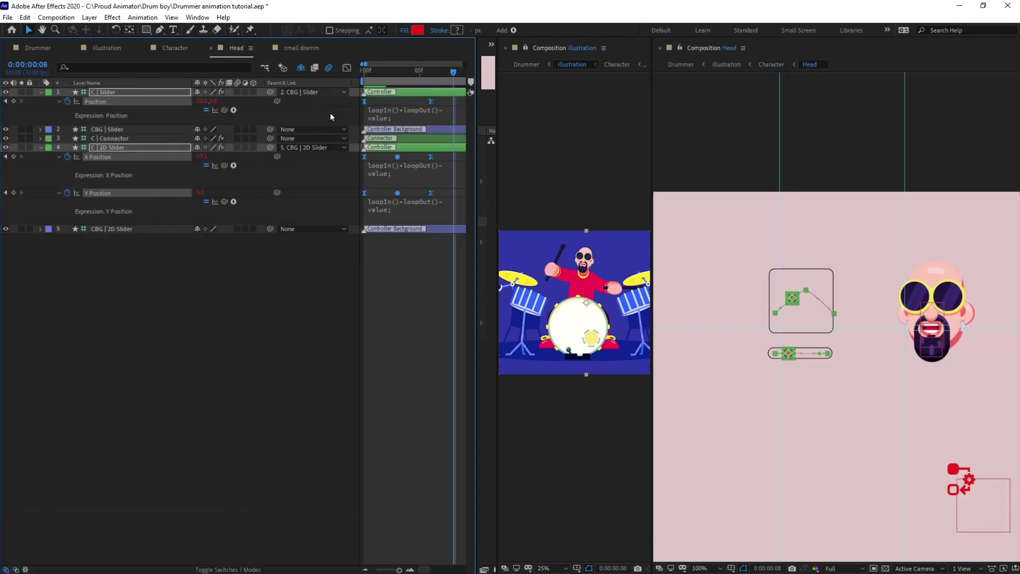
pyautogui.moveTo(365, 103); pyautogui.dragTo(453, 103)
pyautogui.click(186, 74)
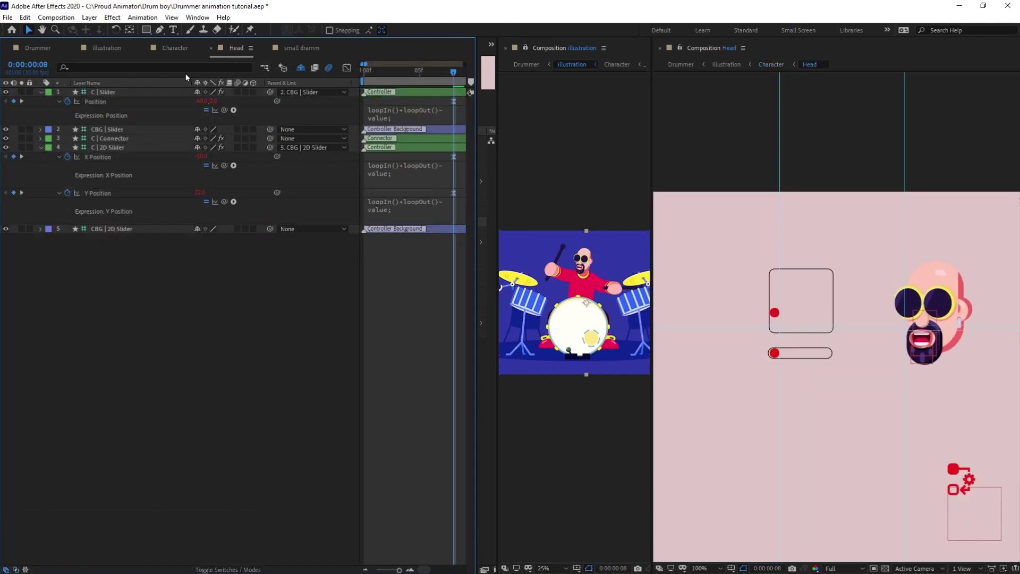
pyautogui.click(174, 48)
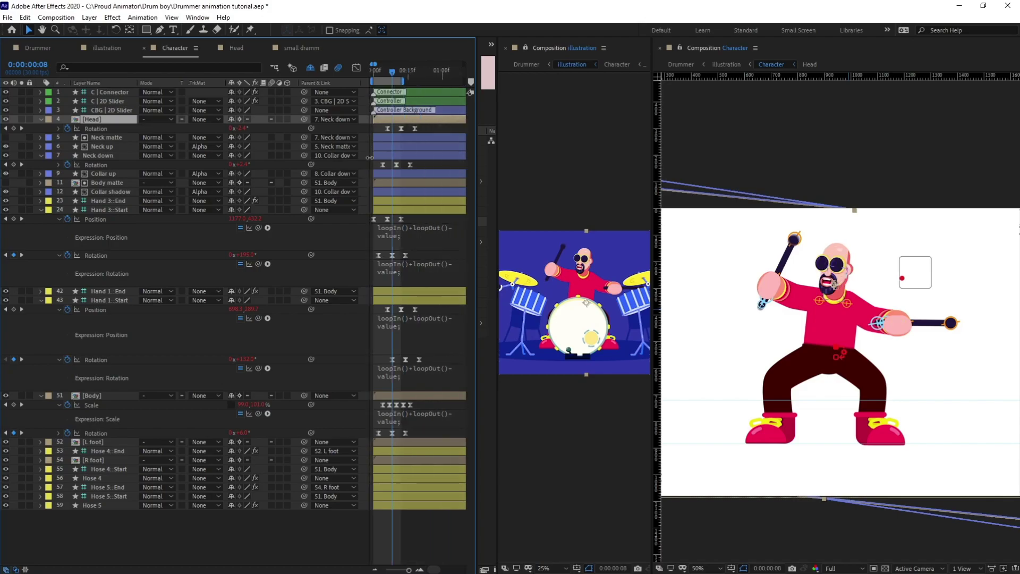
pyautogui.click(374, 72)
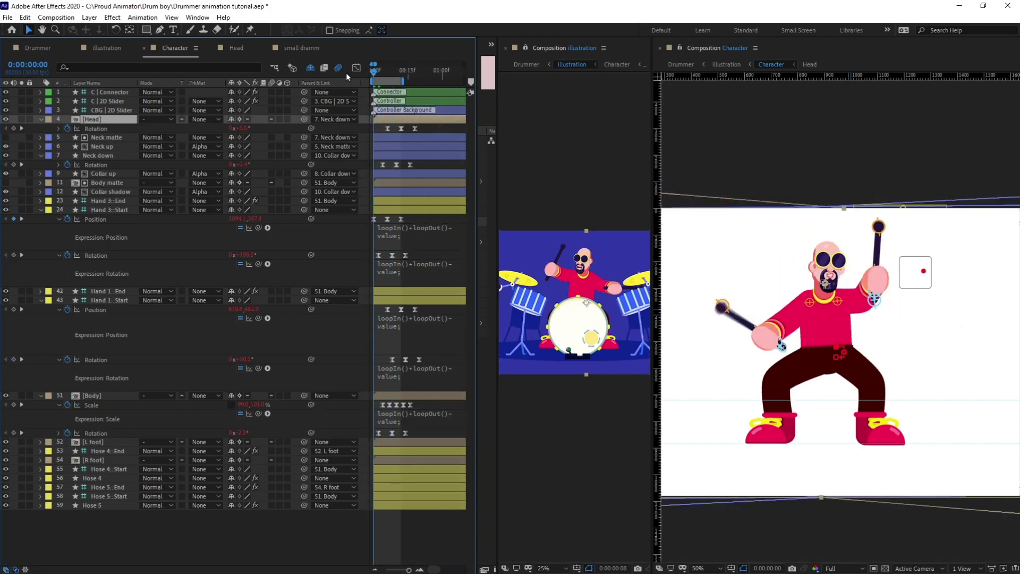
pyautogui.press('space')
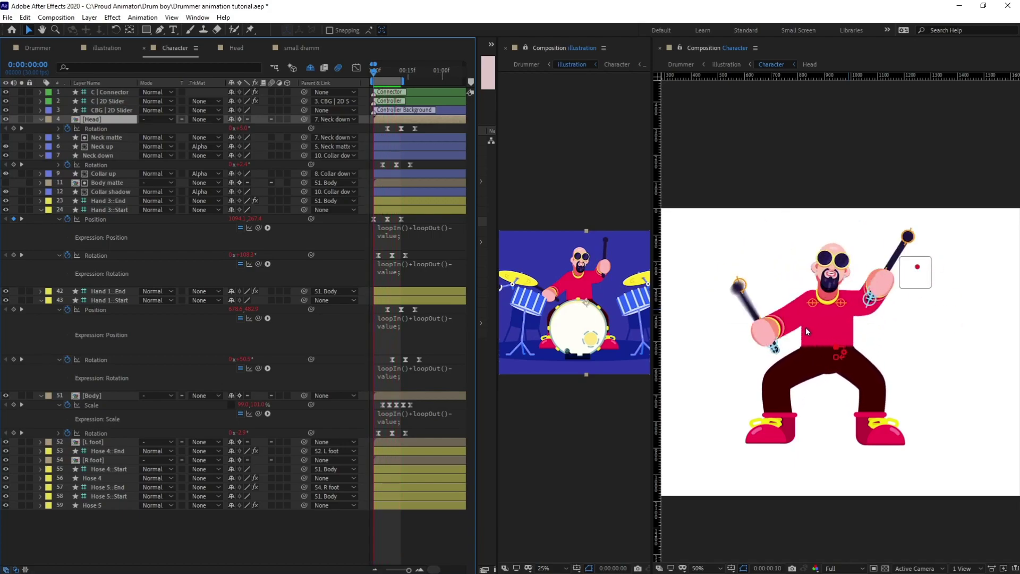
# - Move all the slider keyframes in Head back so they start at frame 0
pyautogui.click(243, 47)
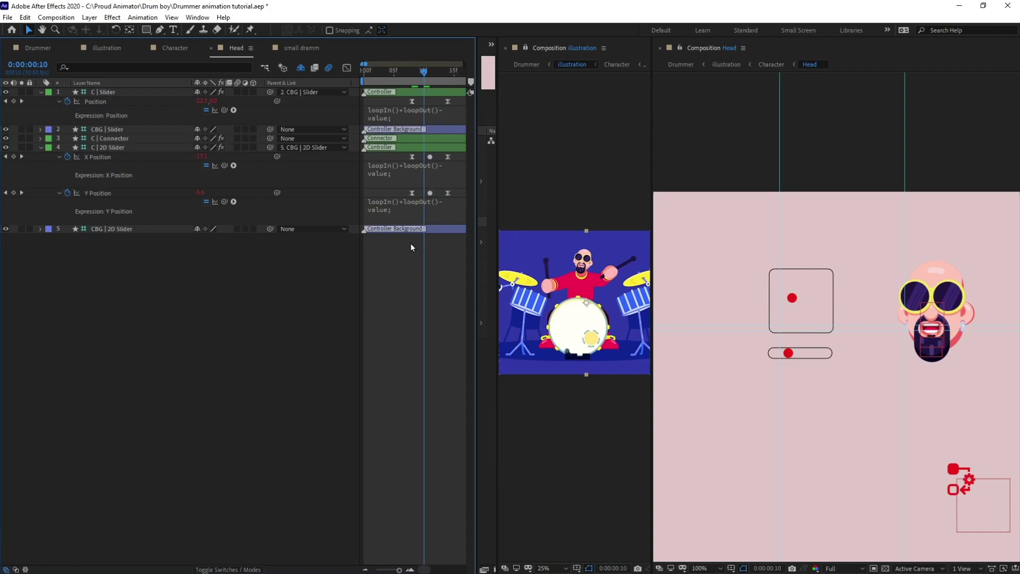
pyautogui.press('space')
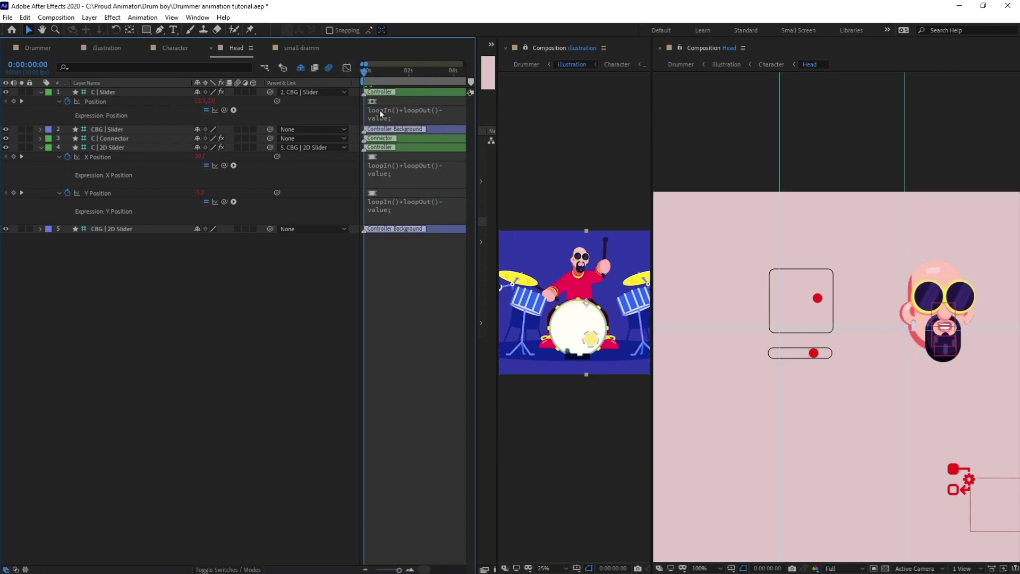
pyautogui.moveTo(382, 102); pyautogui.dragTo(357, 236)
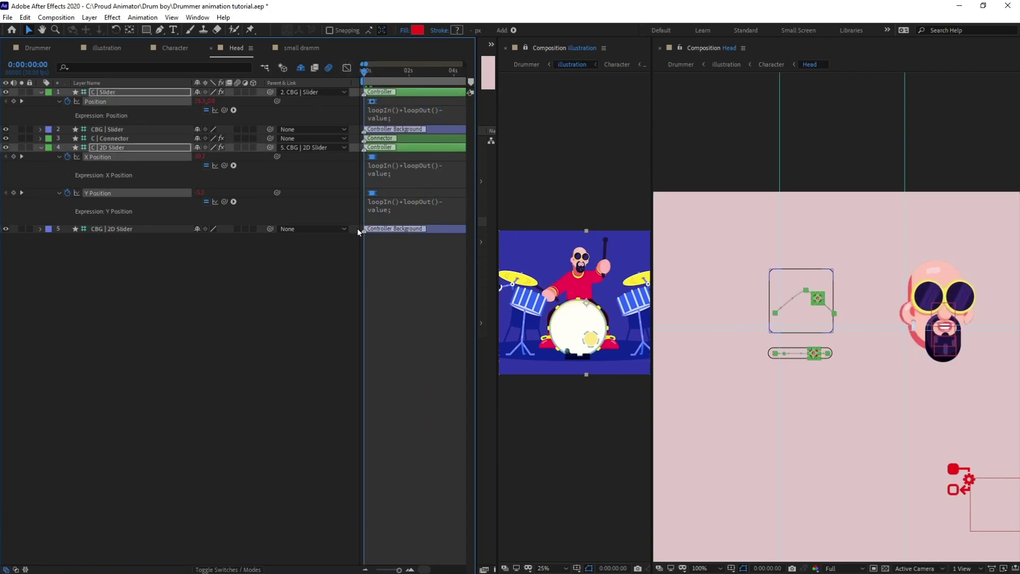
pyautogui.press('space')
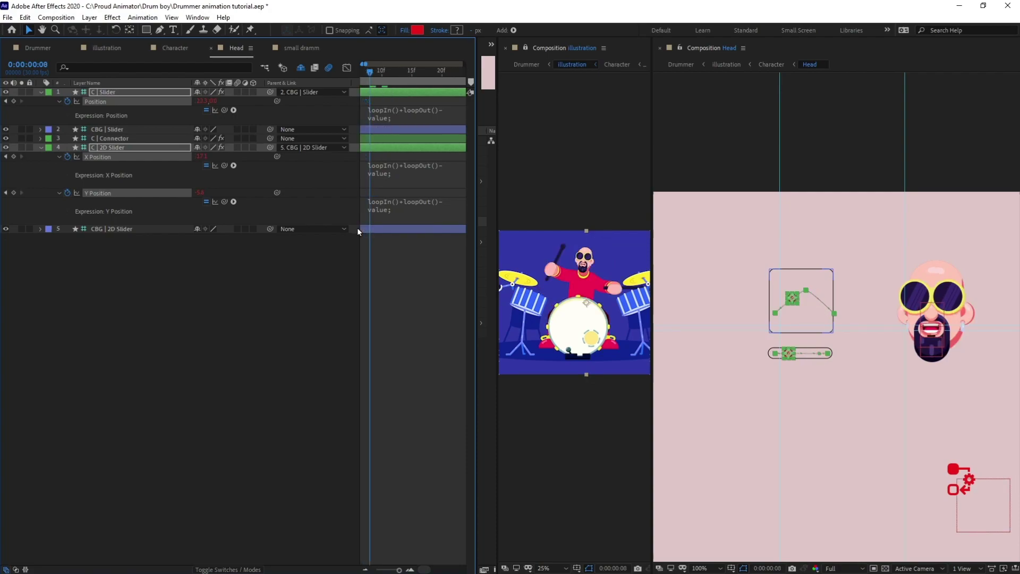
pyautogui.moveTo(403, 232); pyautogui.dragTo(505, 256)
# - Try stretching both sliders' keyframes so the last ones land on frame 12, preview the head turn, and undo the stretch
pyautogui.moveTo(400, 192); pyautogui.dragTo(434, 197)
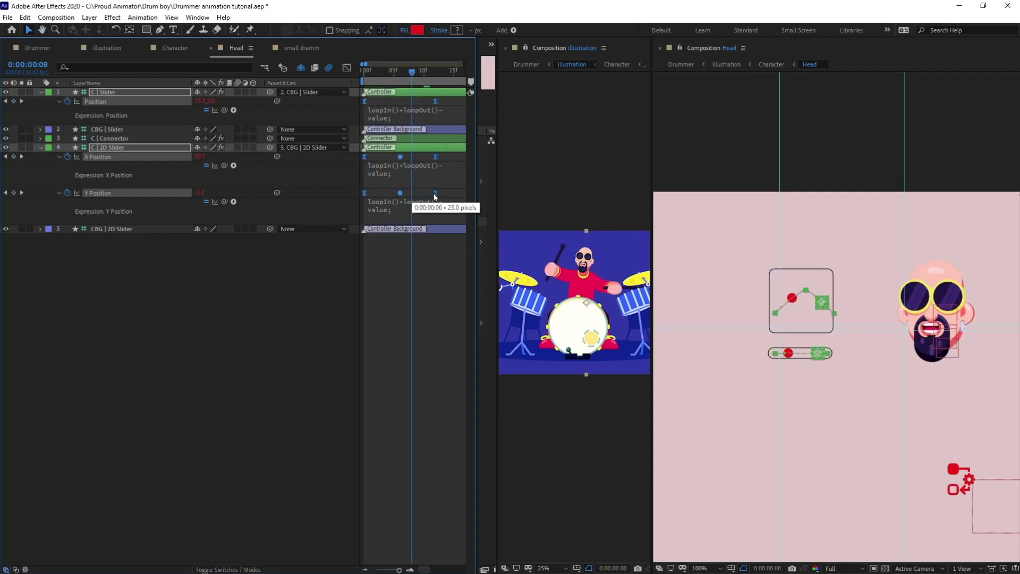
pyautogui.moveTo(412, 73); pyautogui.dragTo(363, 74)
pyautogui.press('space')
pyautogui.click(365, 74)
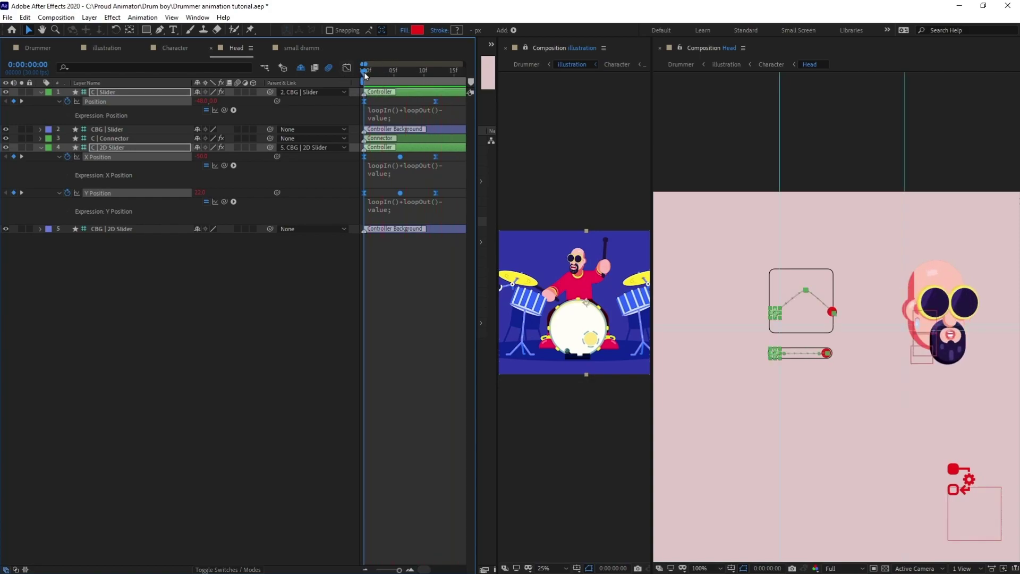
pyautogui.press('space')
pyautogui.press('-')
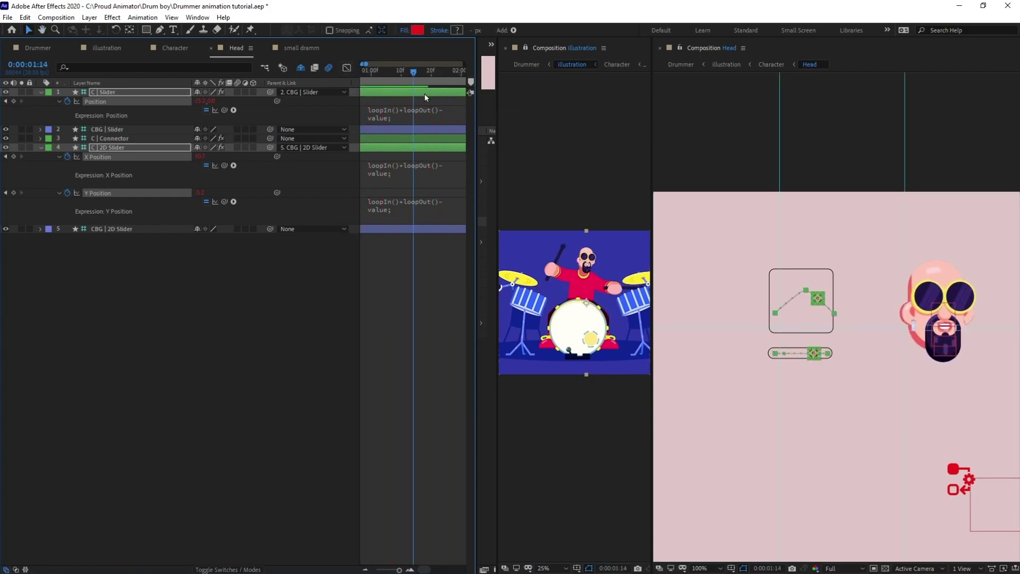
pyautogui.moveTo(399, 121); pyautogui.dragTo(388, 83)
pyautogui.hotkey('ctrl', 'z')
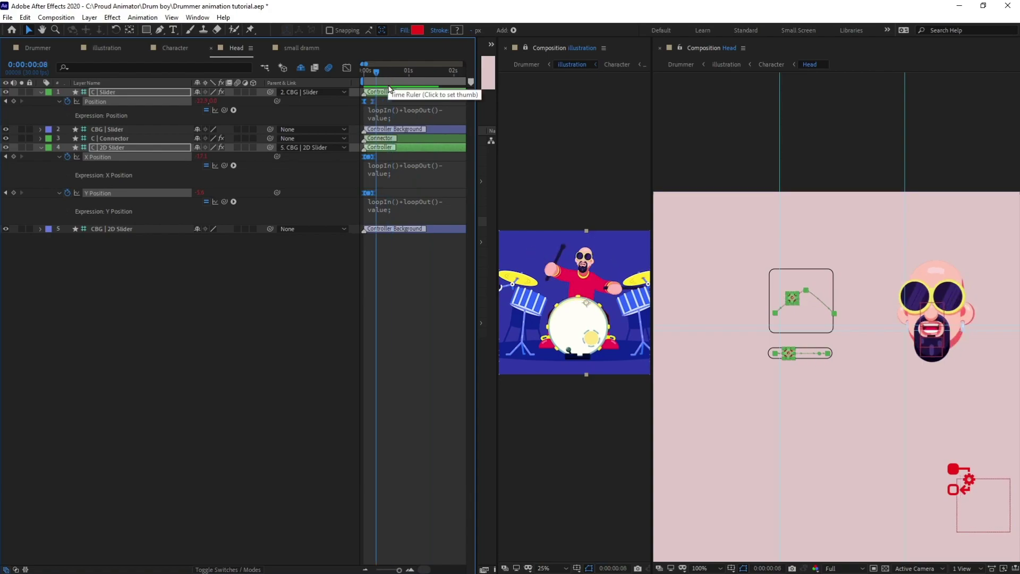
# - Place the current time in Head on the sliders' last keyframes at frame 6
pyautogui.press('=')
pyautogui.moveTo(408, 160); pyautogui.dragTo(455, 205)
pyautogui.press('j')
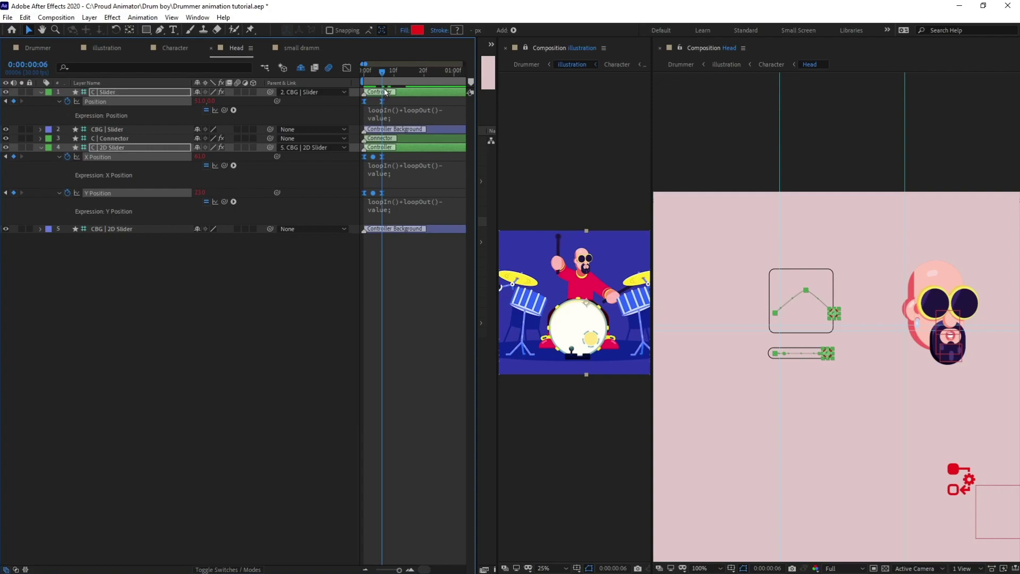
pyautogui.moveTo(382, 70); pyautogui.dragTo(377, 69)
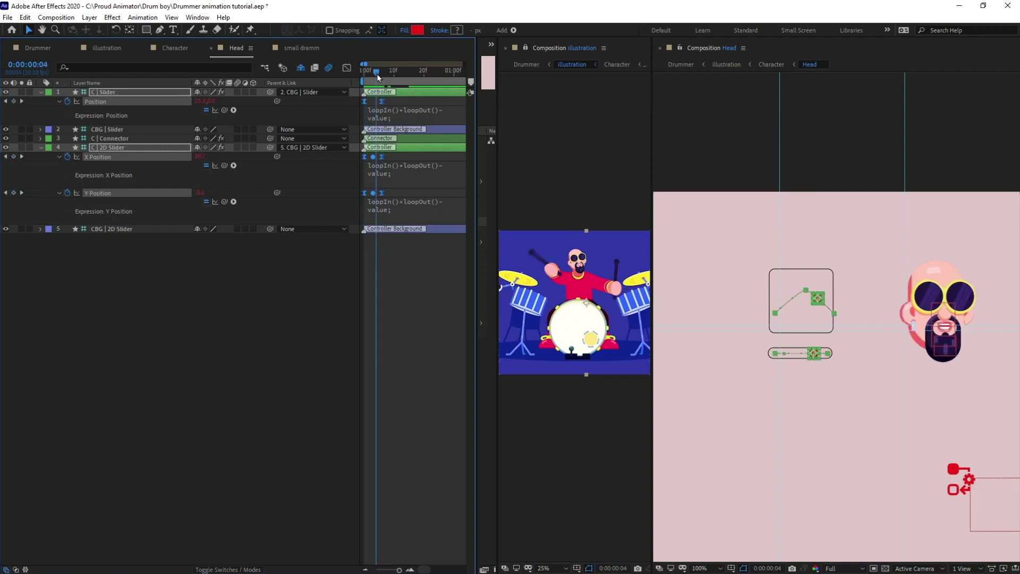
pyautogui.press('pagedown')
pyautogui.press('pagedown')
pyautogui.click(396, 246)
pyautogui.click(375, 154)
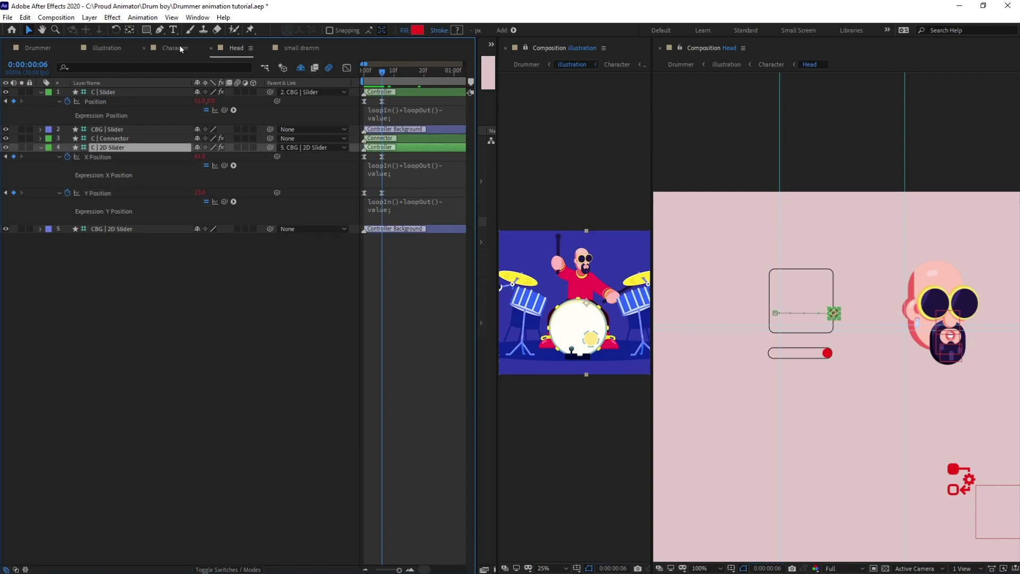
pyautogui.hotkey('ctrl', 'z')
# - Paste a copy of C | Slider's Position keyframes at frame 6 and time-reverse the pasted keyframes
pyautogui.moveTo(390, 104); pyautogui.dragTo(360, 99)
pyautogui.hotkey('ctrl', 'c')
pyautogui.hotkey('ctrl', 'v')
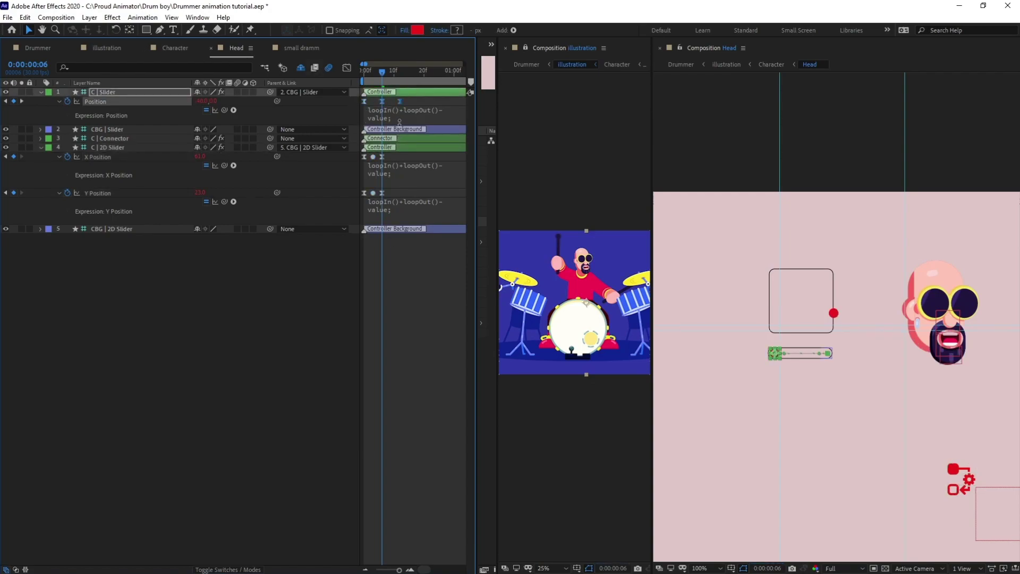
pyautogui.rightClick(402, 105)
pyautogui.moveTo(455, 230)
pyautogui.click(574, 339)
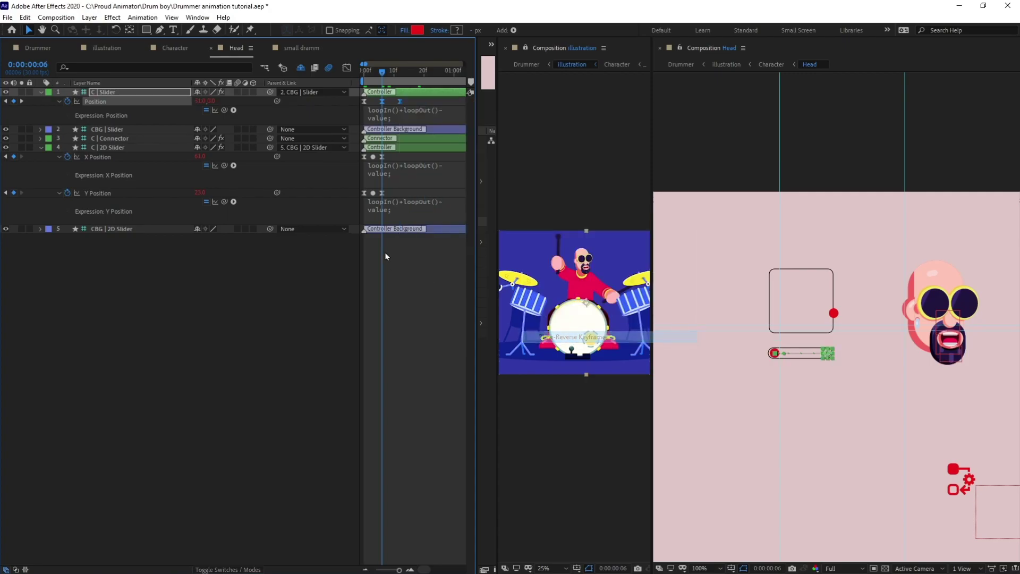
# - Paste a copy of C | 2D Slider's X and Y Position keyframes at frame 6 and time-reverse the pasted keyframes
pyautogui.moveTo(398, 152); pyautogui.dragTo(361, 199)
pyautogui.hotkey('ctrl', 'c')
pyautogui.hotkey('ctrl', 'v')
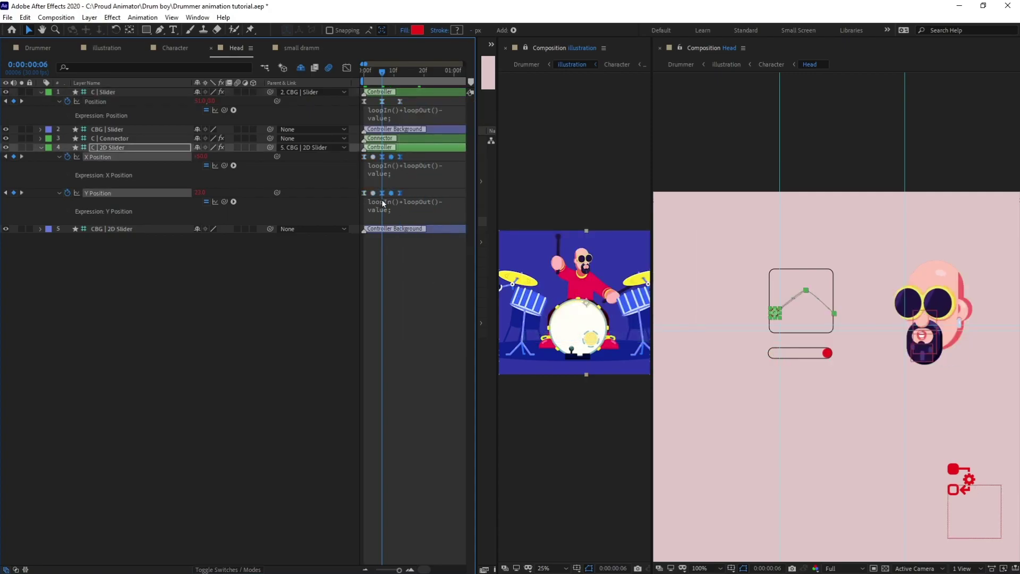
pyautogui.rightClick(380, 195)
pyautogui.moveTo(447, 325)
pyautogui.click(553, 436)
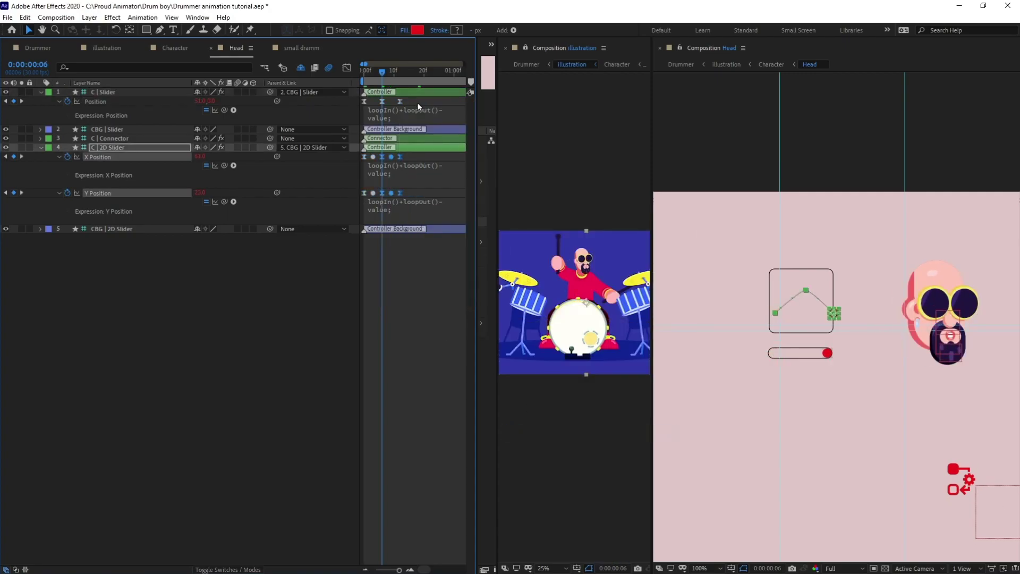
# - Stretch all keyframes of both sliders so the last ones land on frame 24, and preview the result in Character
pyautogui.moveTo(419, 97); pyautogui.dragTo(346, 212)
pyautogui.moveTo(400, 193); pyautogui.dragTo(438, 198)
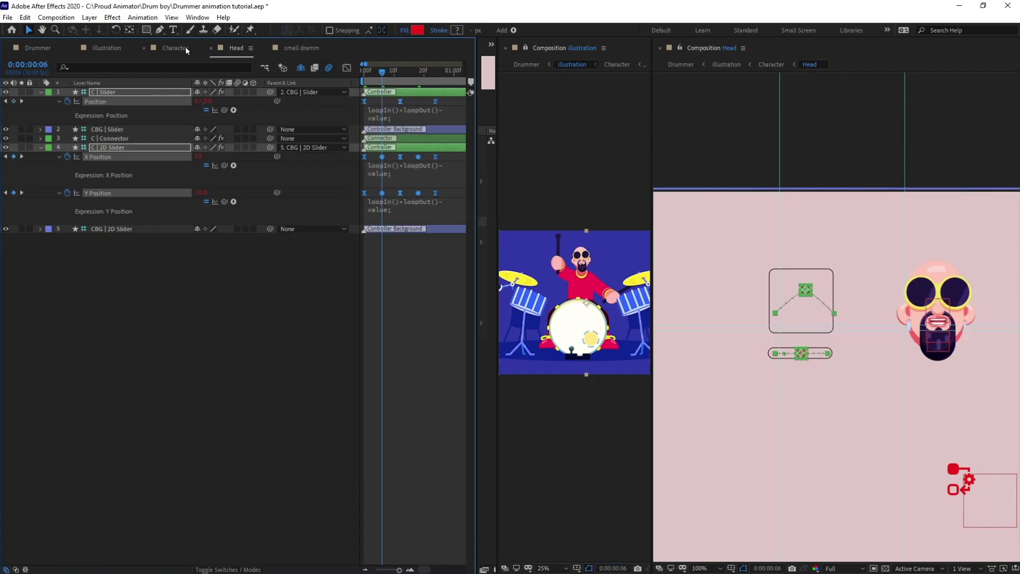
pyautogui.click(186, 47)
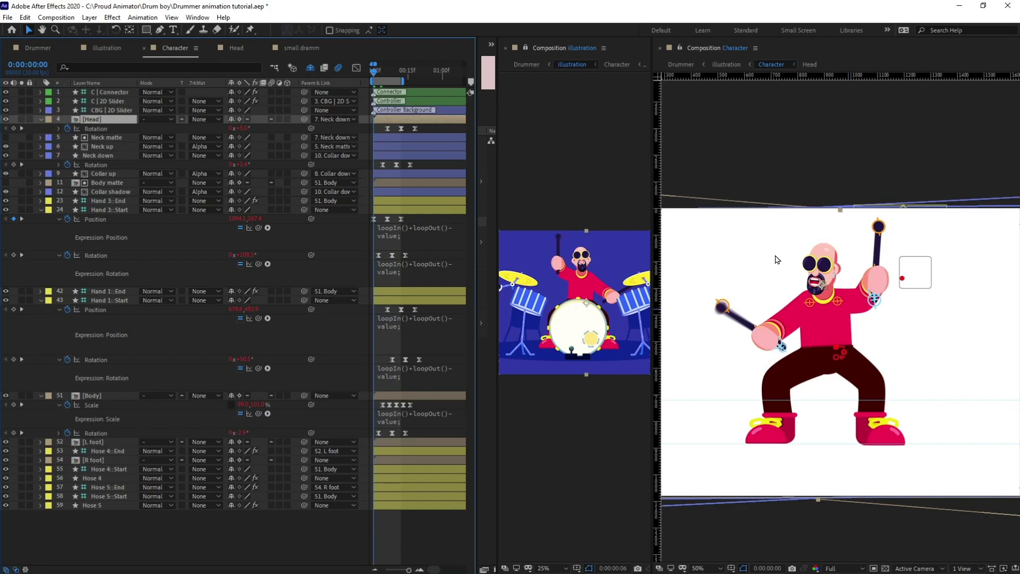
pyautogui.press('space')
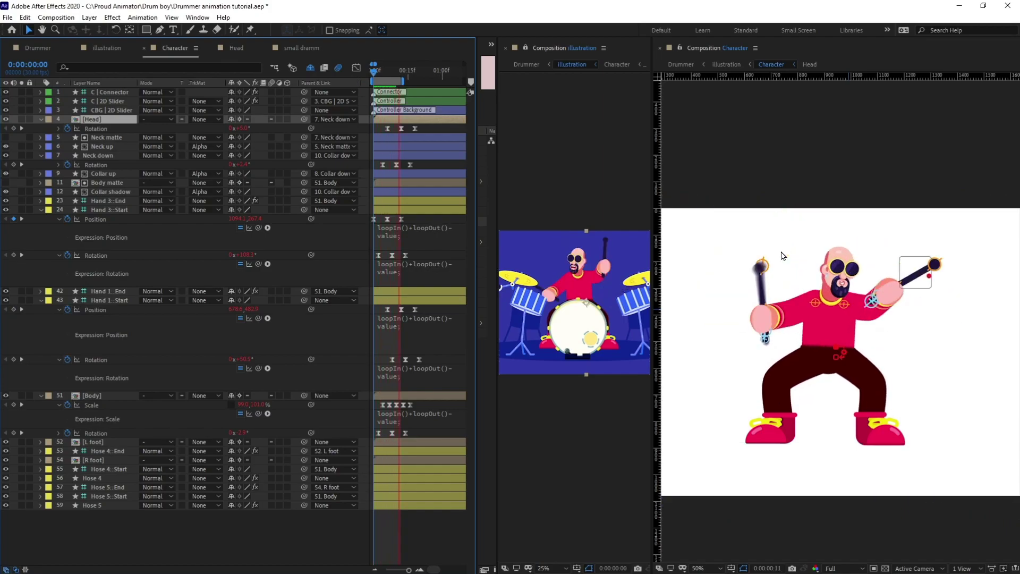
pyautogui.press('space')
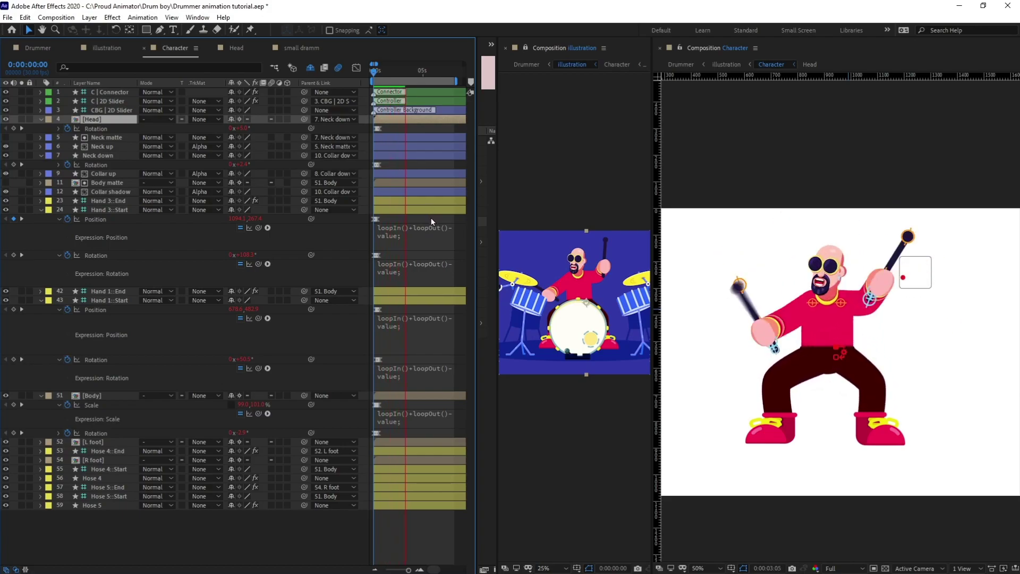
# - Save the project and open the small dramm precomp from the illustration composition
pyautogui.hotkey('ctrl', 's')
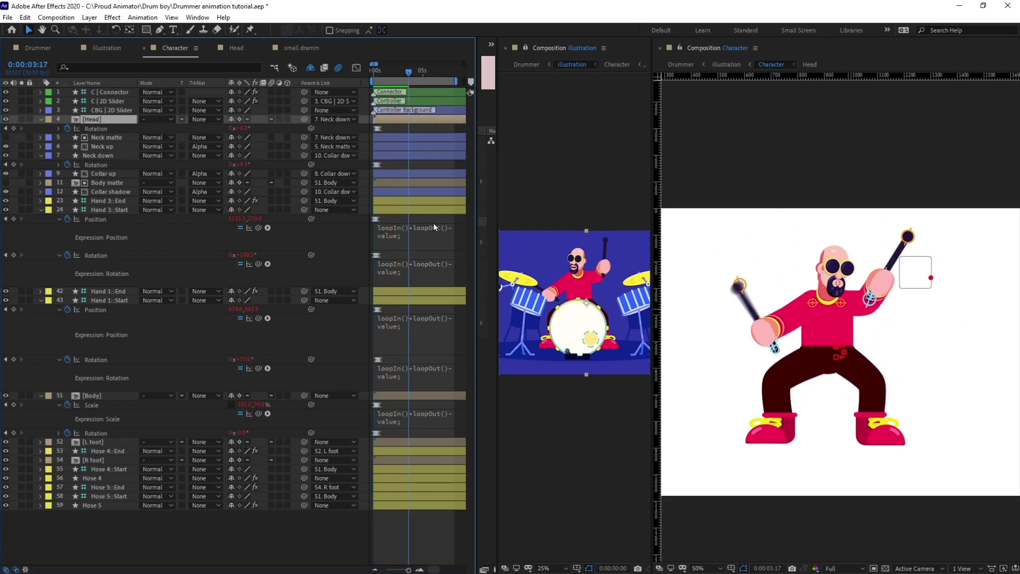
pyautogui.click(107, 47)
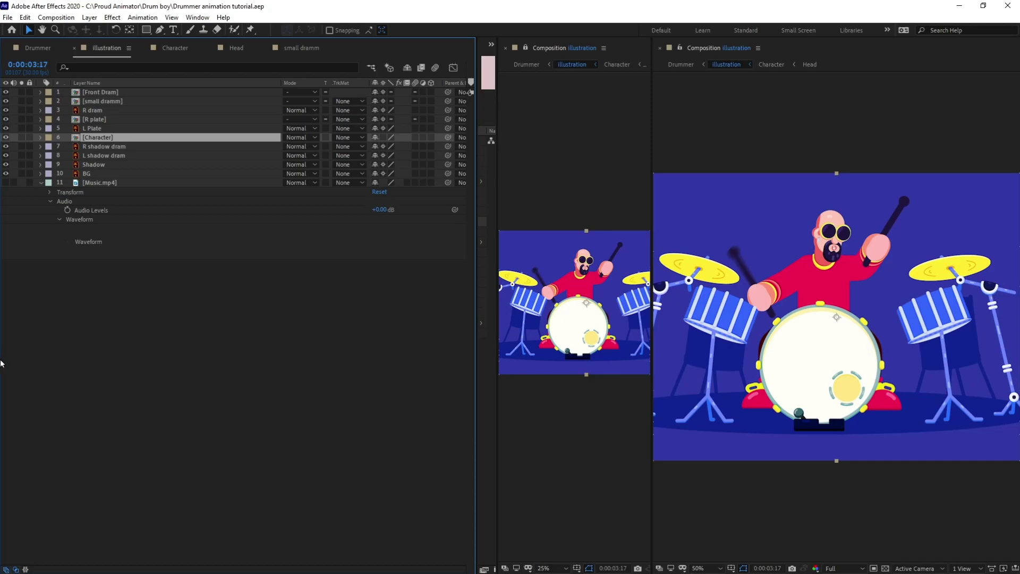
pyautogui.click(109, 119)
pyautogui.click(722, 318)
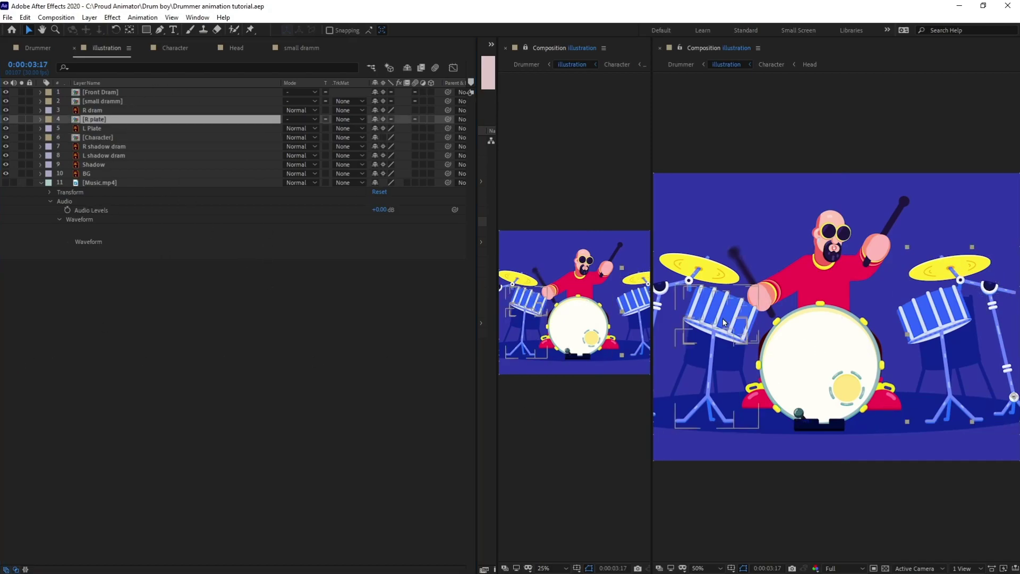
pyautogui.click(92, 102)
pyautogui.doubleClick(92, 100)
# - Pre-compose all the layers that form the drum, excluding Dram stand, into a composition named Drum
pyautogui.moveTo(680, 255); pyautogui.dragTo(790, 346)
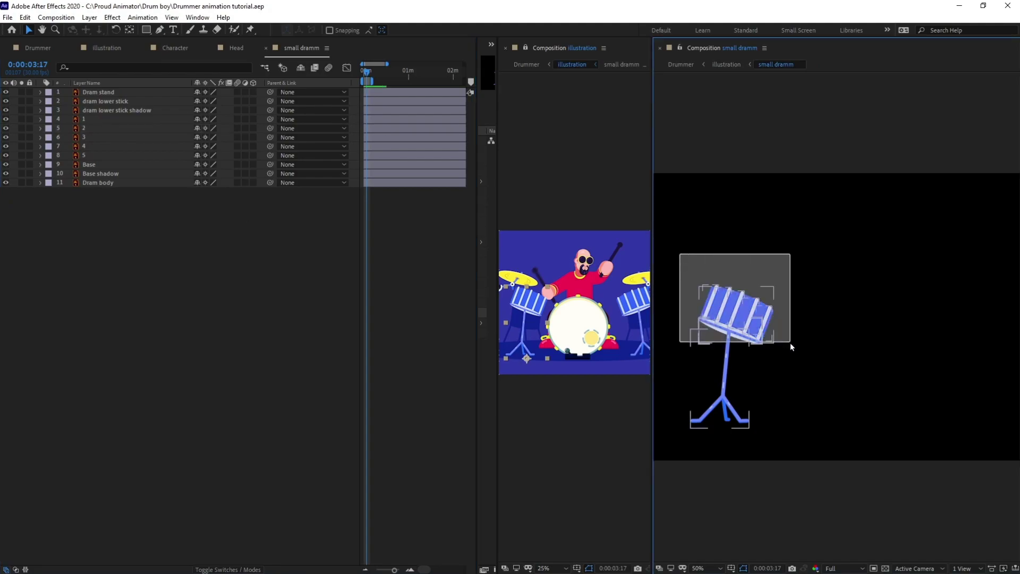
pyautogui.rightClick(729, 313)
pyautogui.click(783, 504)
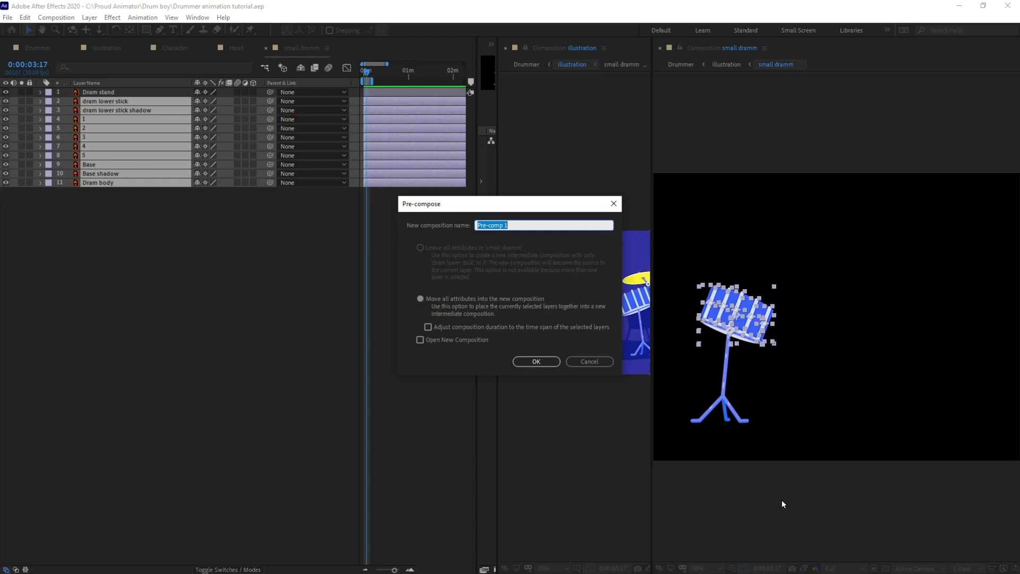
pyautogui.write('Drum')
pyautogui.press('Return')
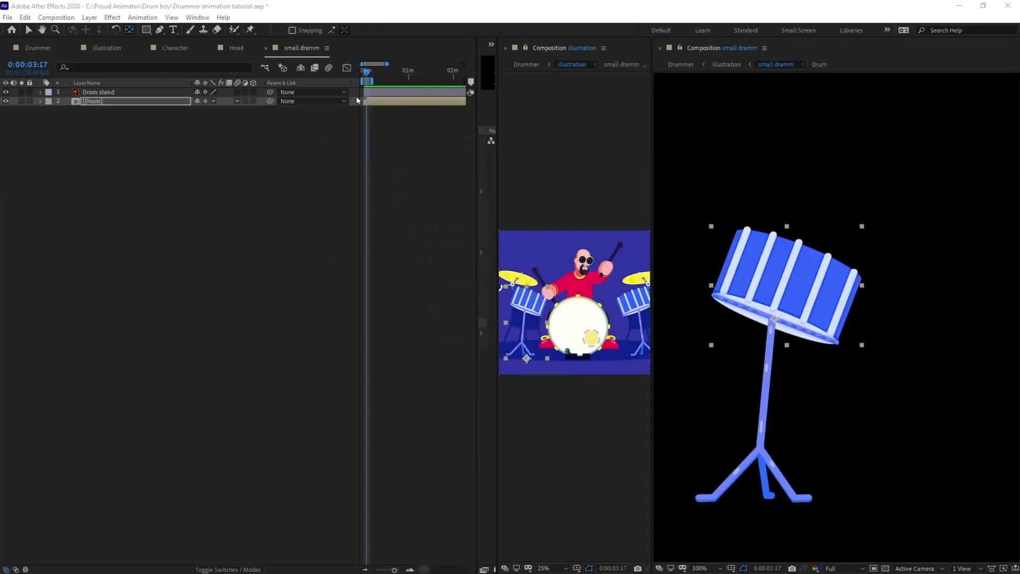
# - Reveal the Rotation of the Drum layer and set a 0° keyframe at 0:00:03:19
pyautogui.click(401, 158)
pyautogui.press('=')
pyautogui.press('=')
pyautogui.press('=')
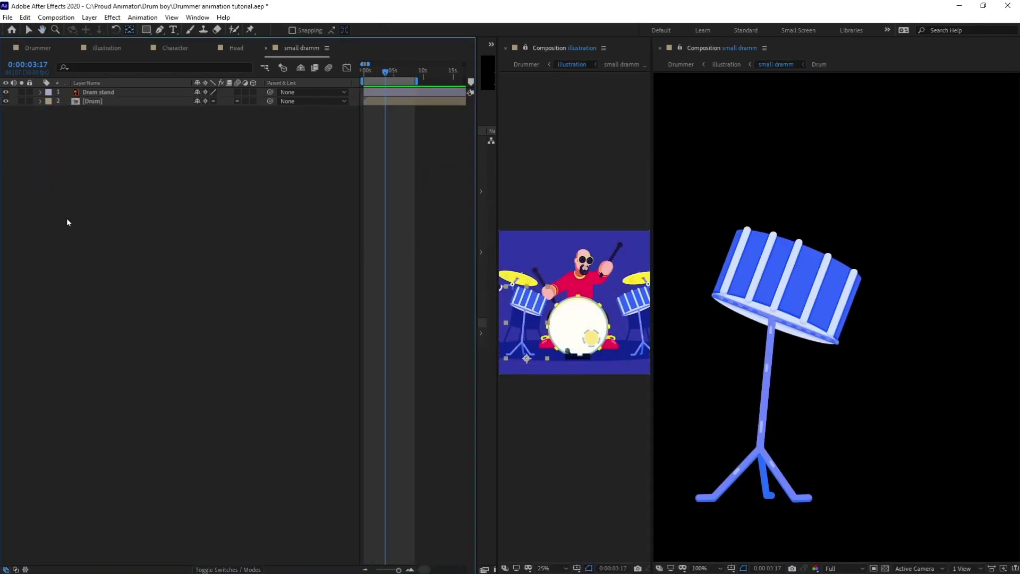
pyautogui.click(97, 103)
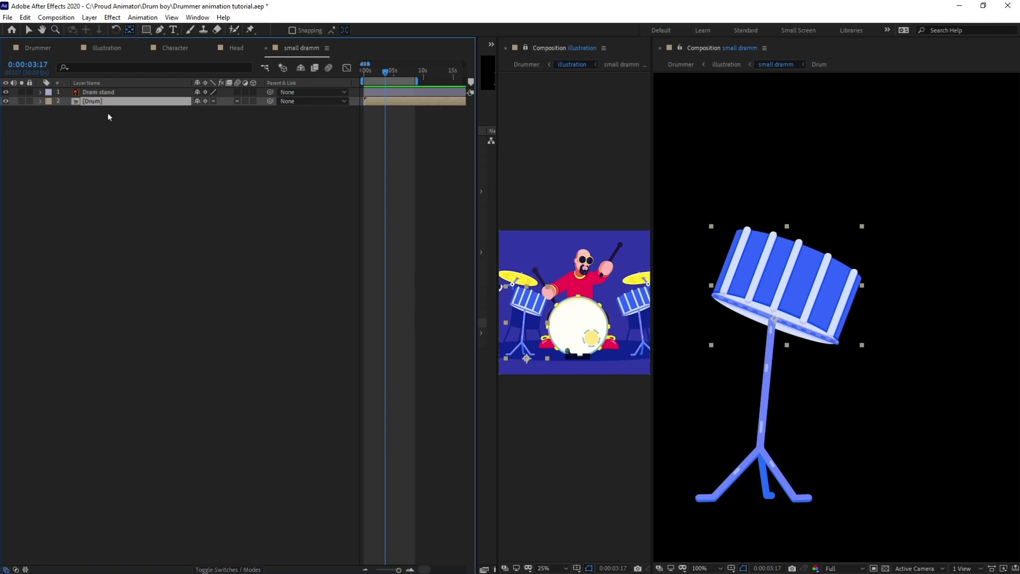
pyautogui.press('r')
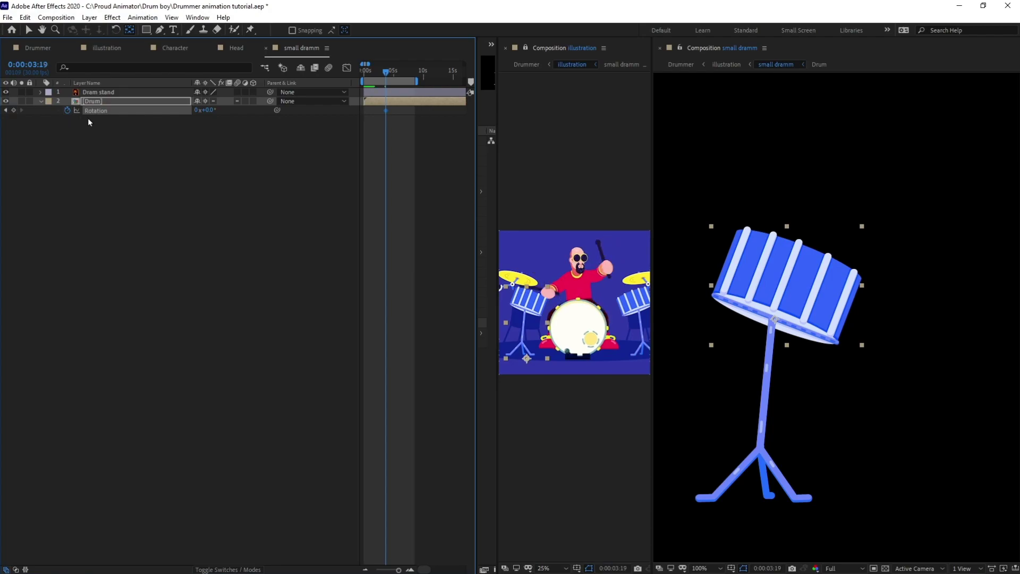
pyautogui.press('pageup')
pyautogui.press('=')
pyautogui.press('=')
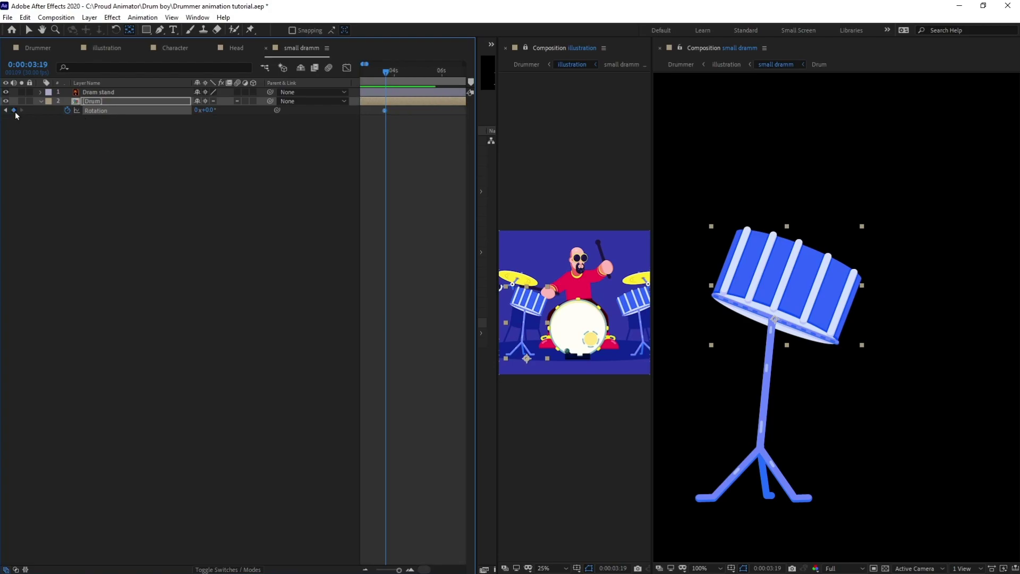
pyautogui.hscroll(-3, 358, 209)
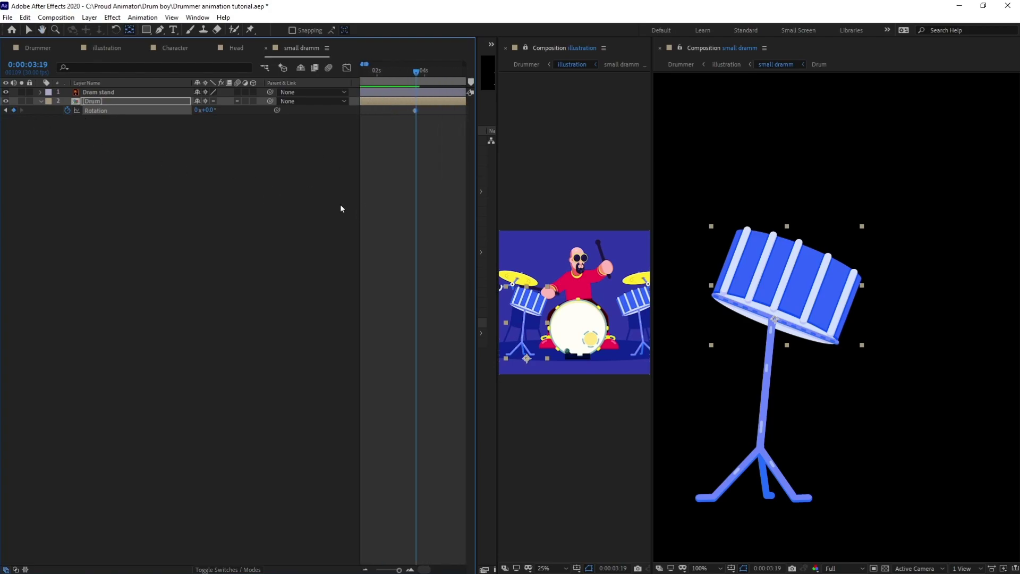
# - Set the Drum layer's Rotation to 6° at 0:00:03:23
pyautogui.press('pagedown')
pyautogui.press('pagedown')
pyautogui.press('pagedown')
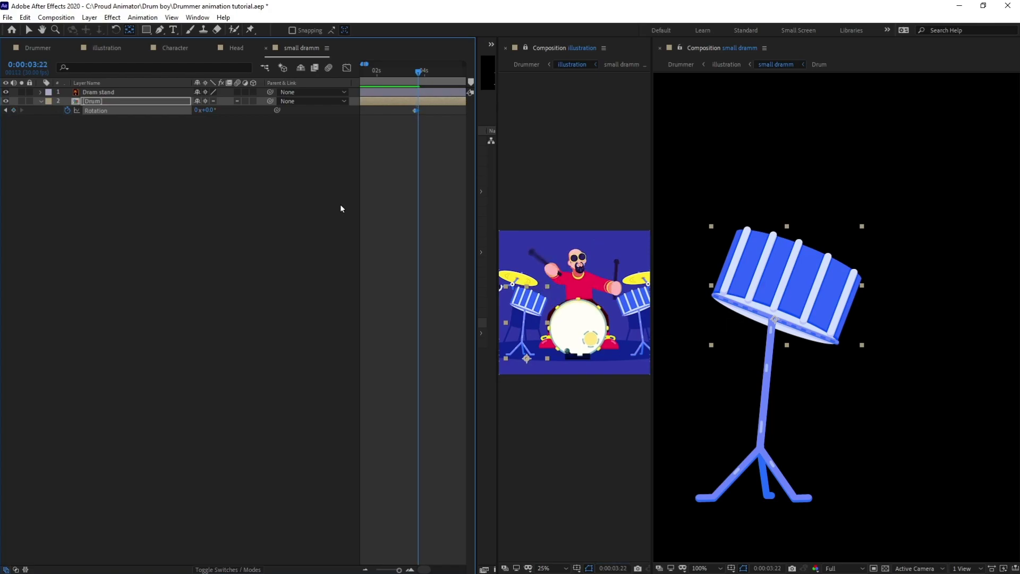
pyautogui.press('pagedown')
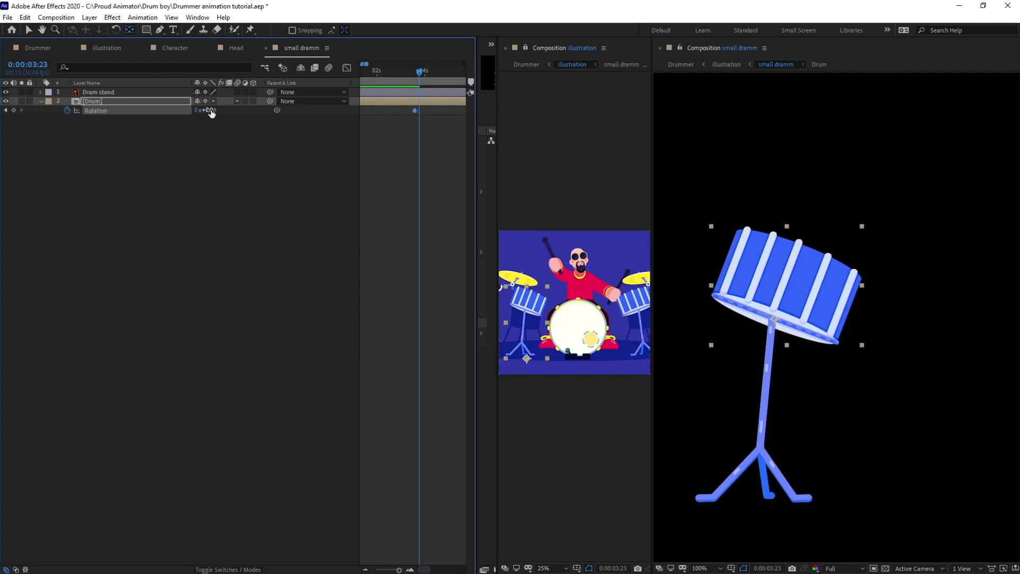
pyautogui.moveTo(212, 110); pyautogui.dragTo(216, 111)
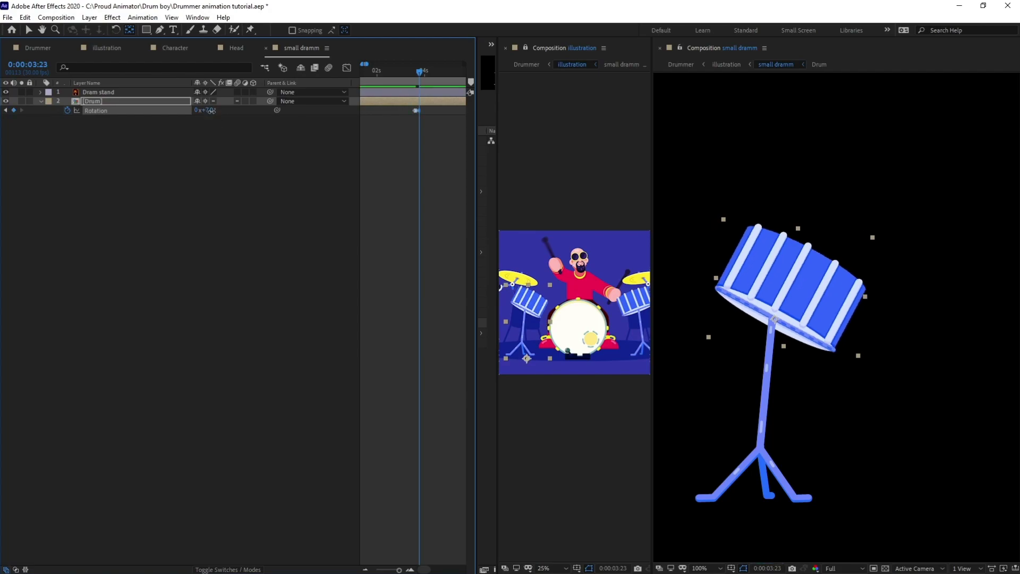
pyautogui.write('6')
pyautogui.press('Return')
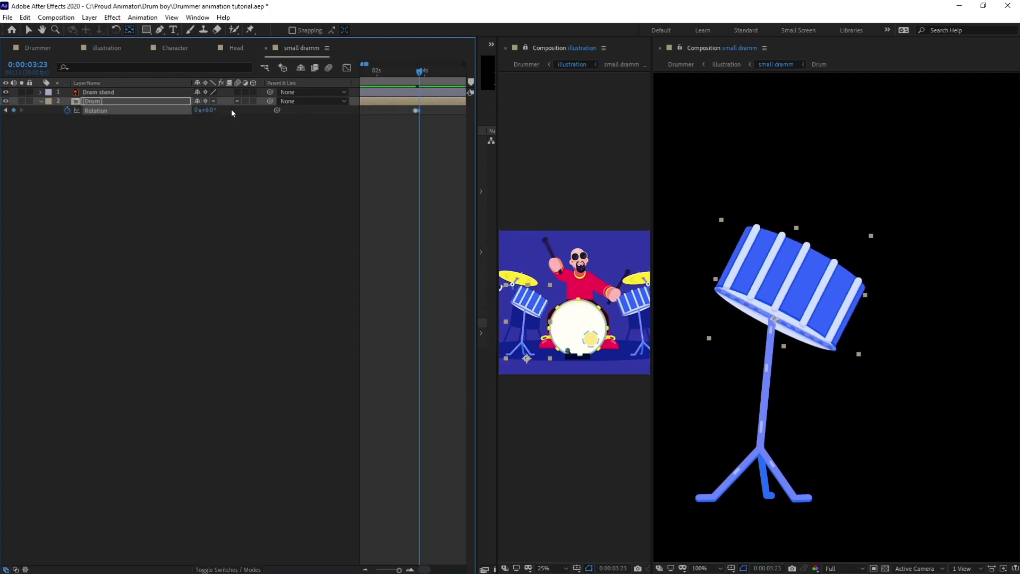
pyautogui.click(252, 131)
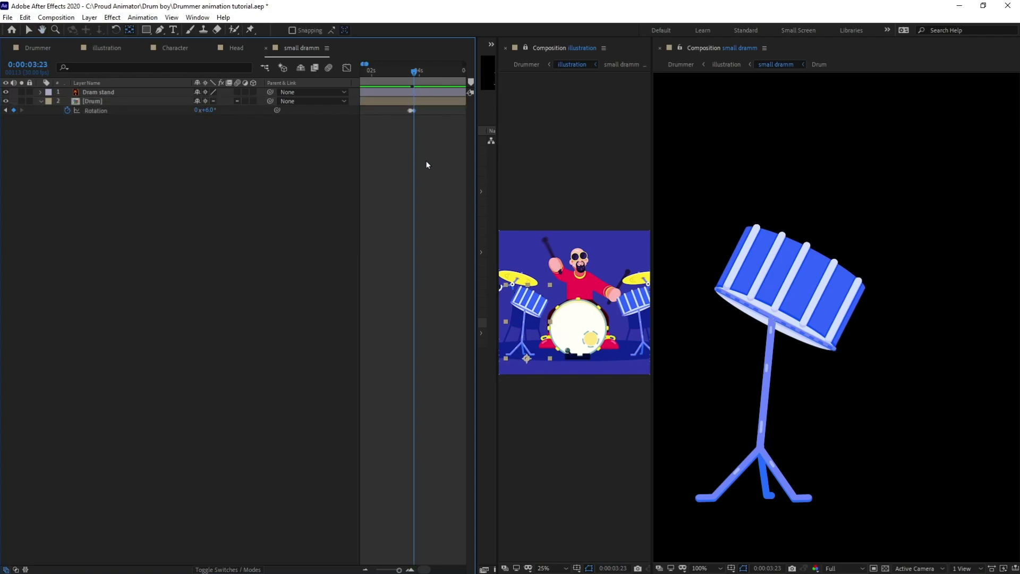
# - Keyframe the Drum's Rotation with a negative angle at 0:00:03:29, swinging back to 1° a few frames further
pyautogui.press('pagedown')
pyautogui.press('pagedown')
pyautogui.press('pagedown')
pyautogui.press('pagedown')
pyautogui.press('pagedown')
pyautogui.press('pagedown')
pyautogui.click(208, 110)
pyautogui.write('-')
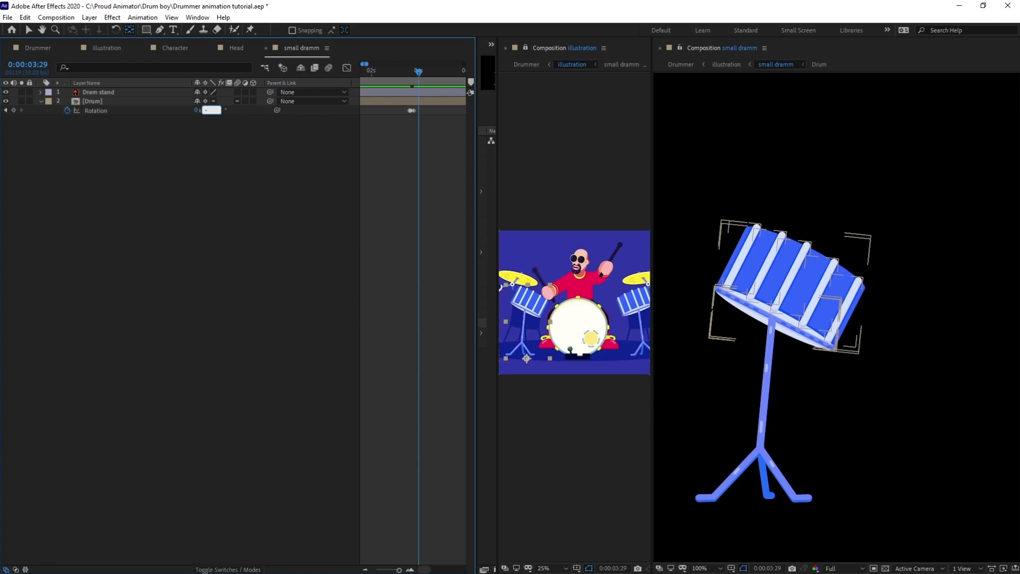
pyautogui.write('1')
pyautogui.press('Return')
# - Set the Drum's Rotation to 0° at 0:00:04:06 and apply Easy Ease to all of its Rotation keyframes
pyautogui.press('pagedown')
pyautogui.press('pagedown')
pyautogui.press('pagedown')
pyautogui.press('pagedown')
pyautogui.press('pagedown')
pyautogui.press('pagedown')
pyautogui.press('pagedown')
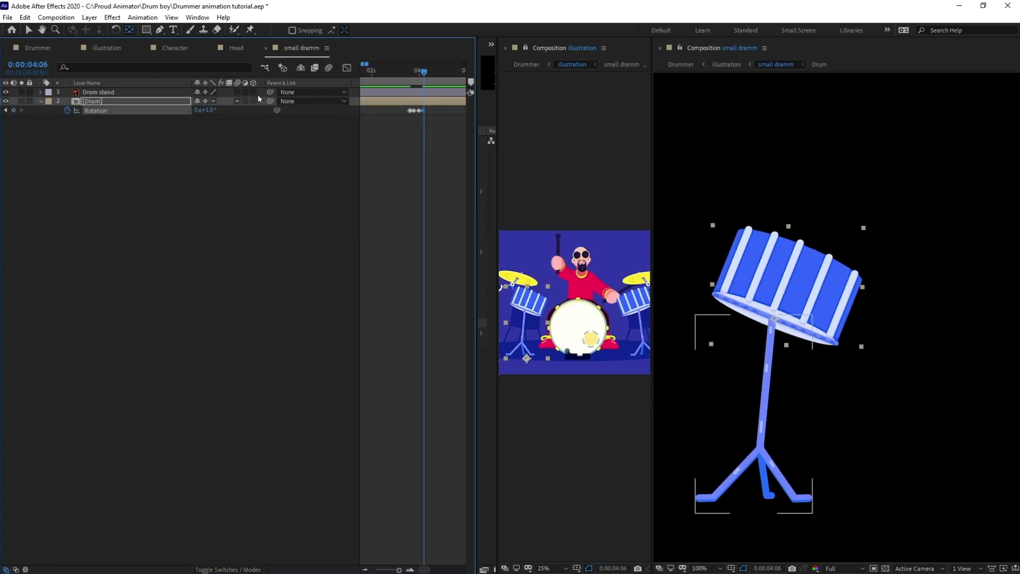
pyautogui.click(208, 110)
pyautogui.write('0')
pyautogui.press('Return')
pyautogui.moveTo(432, 106); pyautogui.dragTo(393, 115)
pyautogui.click(409, 161)
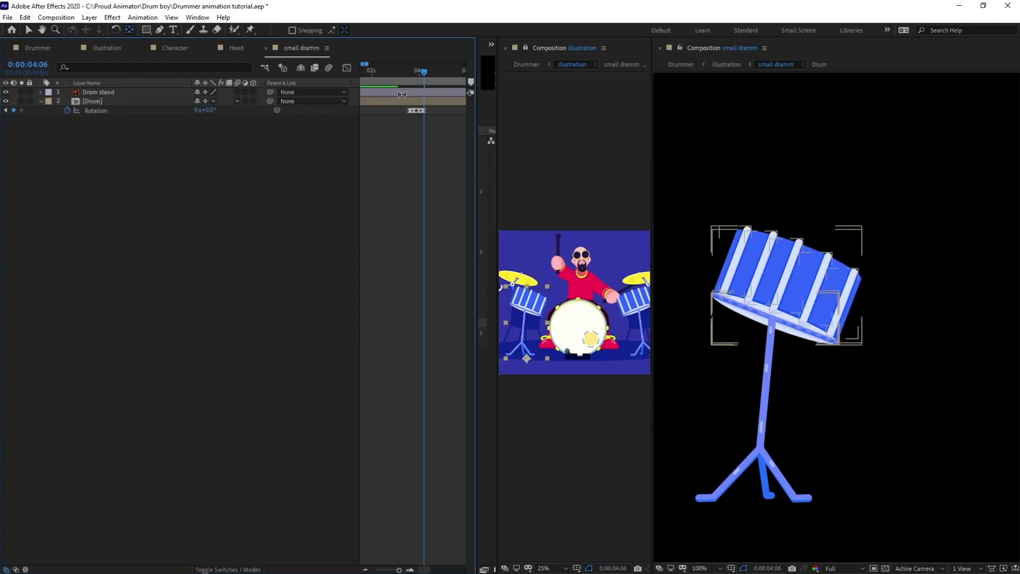
# - Preview the drum swing from about 0:00:03:09 and add a Rotation keyframe for Drum at frame 0
pyautogui.click(403, 73)
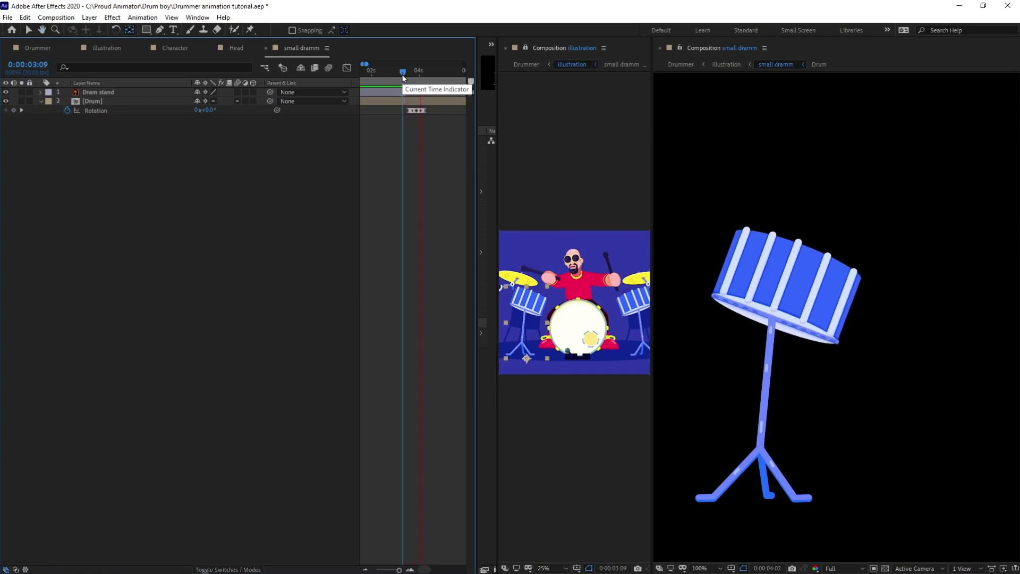
pyautogui.press('space')
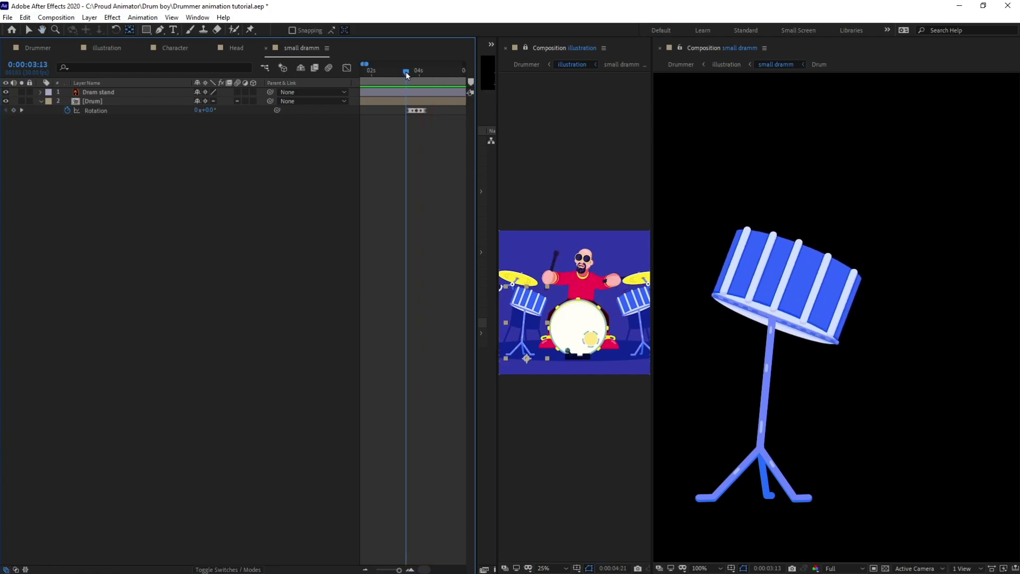
pyautogui.press('Home')
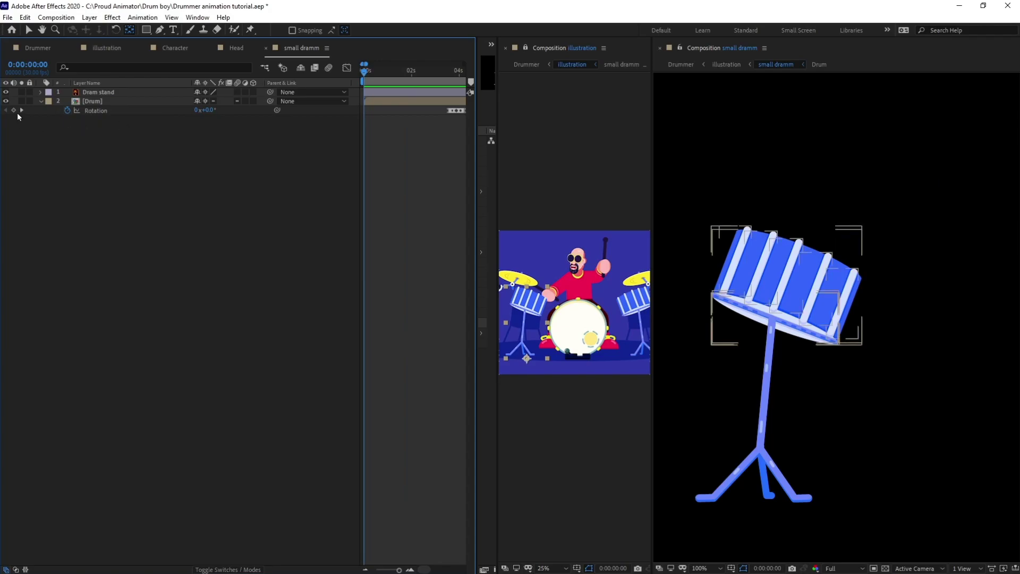
pyautogui.click(15, 111)
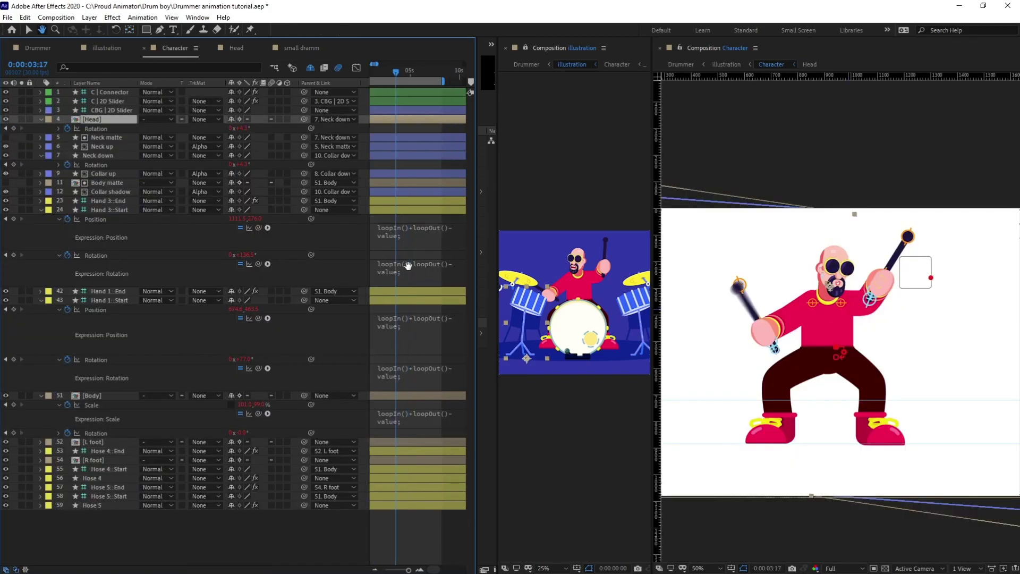
# - Examine the keyframe timing of the hands, head and body around frame 8 in the Character composition
pyautogui.moveTo(408, 266); pyautogui.dragTo(451, 267)
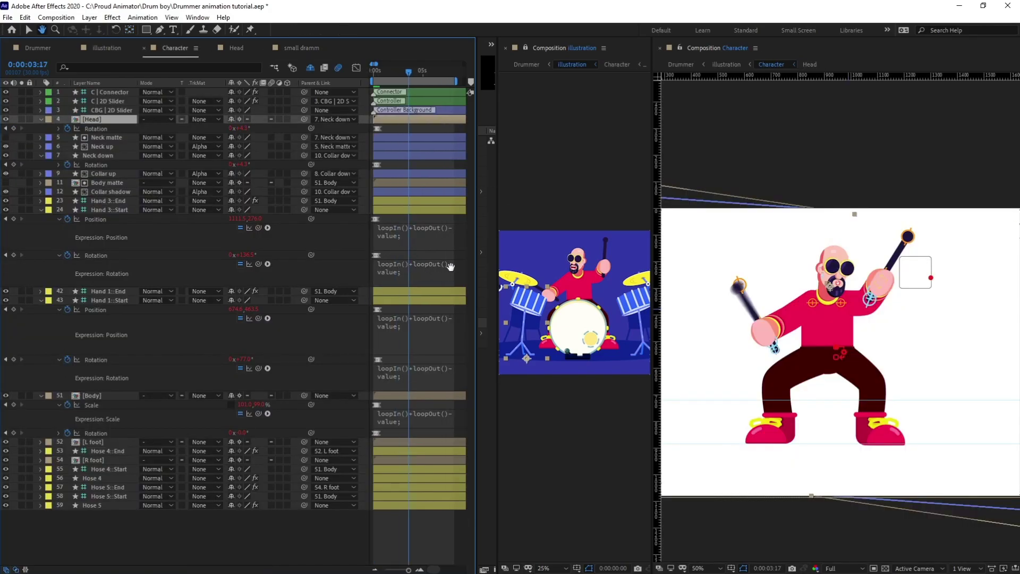
pyautogui.moveTo(384, 71); pyautogui.dragTo(376, 75)
pyautogui.press('=')
pyautogui.press('=')
pyautogui.press('=')
pyautogui.press('=')
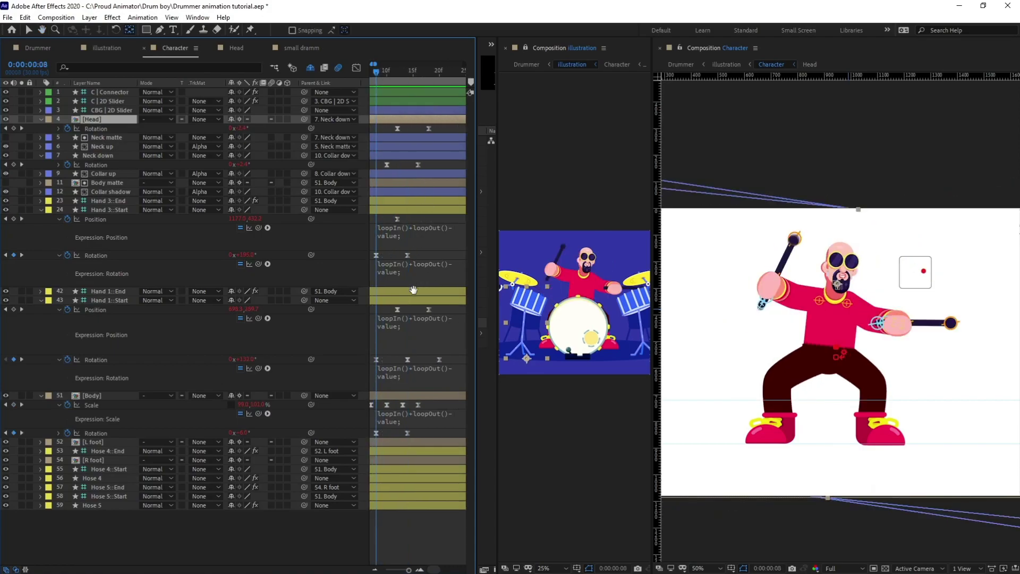
pyautogui.hscroll(-2, 416, 302)
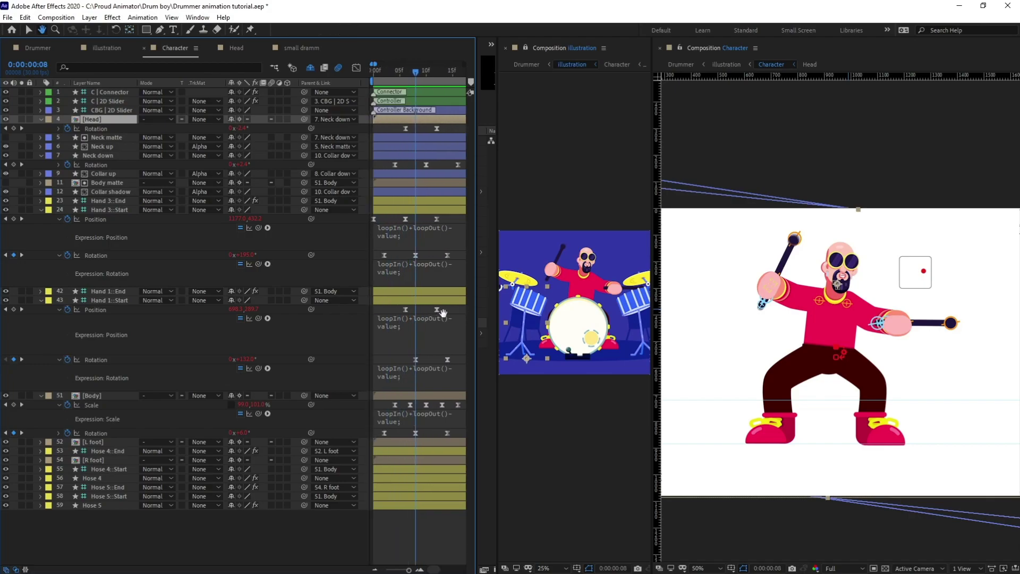
pyautogui.moveTo(443, 313); pyautogui.dragTo(423, 312)
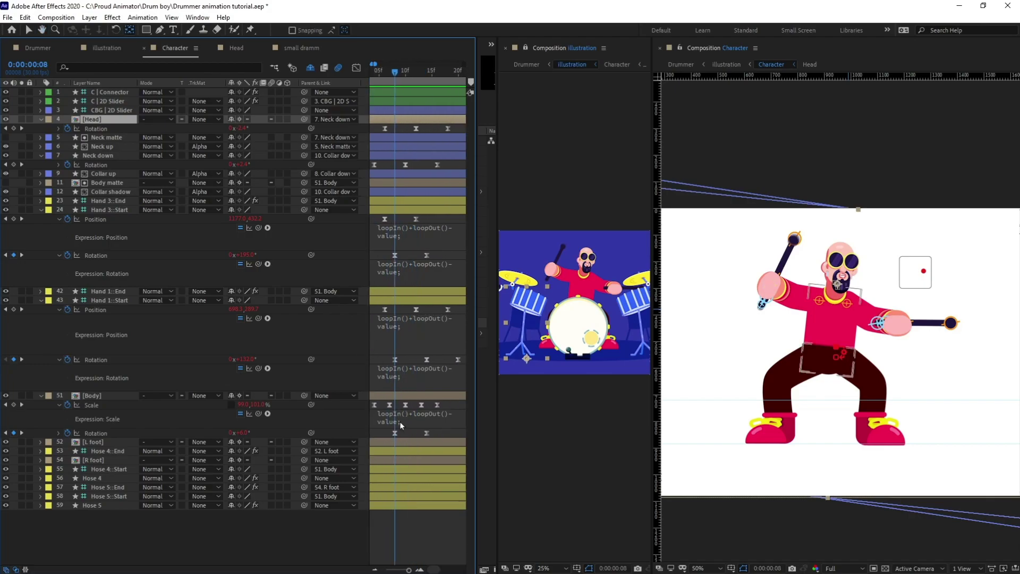
pyautogui.moveTo(397, 382); pyautogui.dragTo(417, 372)
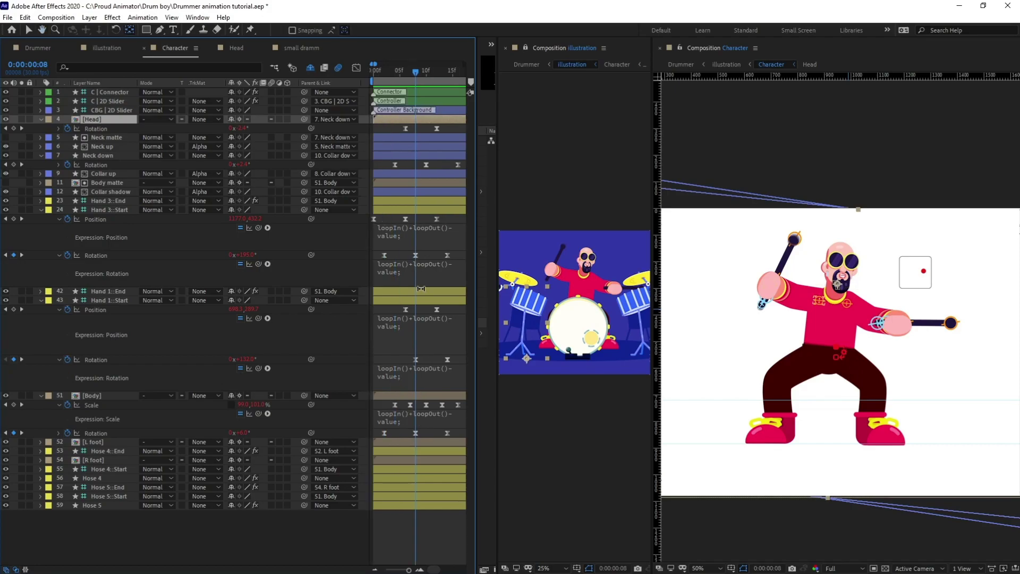
# - Scrub the Character composition between frames 5 and 7 to check the Hand 1::Start motion against the drum hit
pyautogui.click(110, 210)
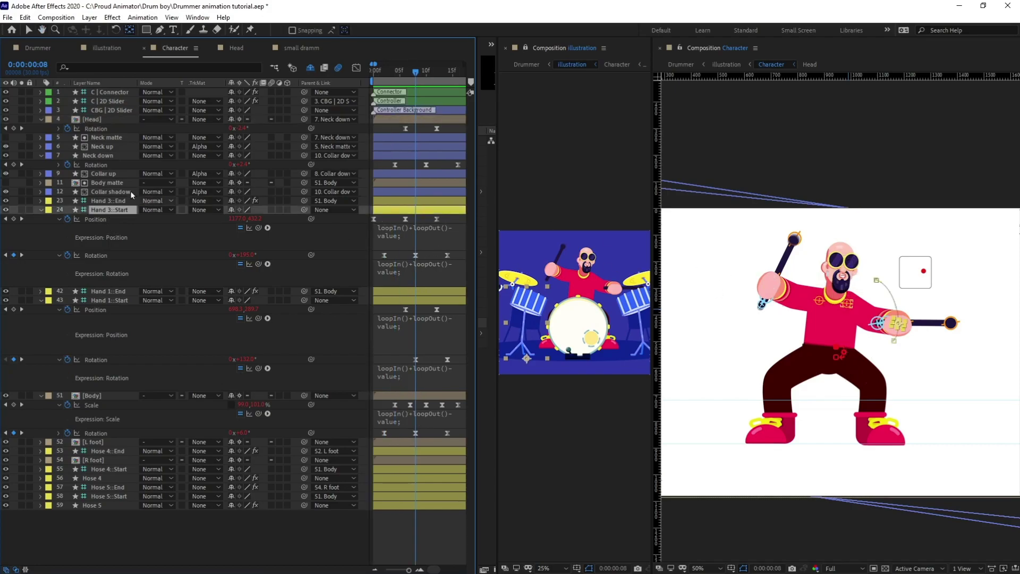
pyautogui.click(120, 300)
pyautogui.click(399, 70)
pyautogui.scroll(1, 408, 83)
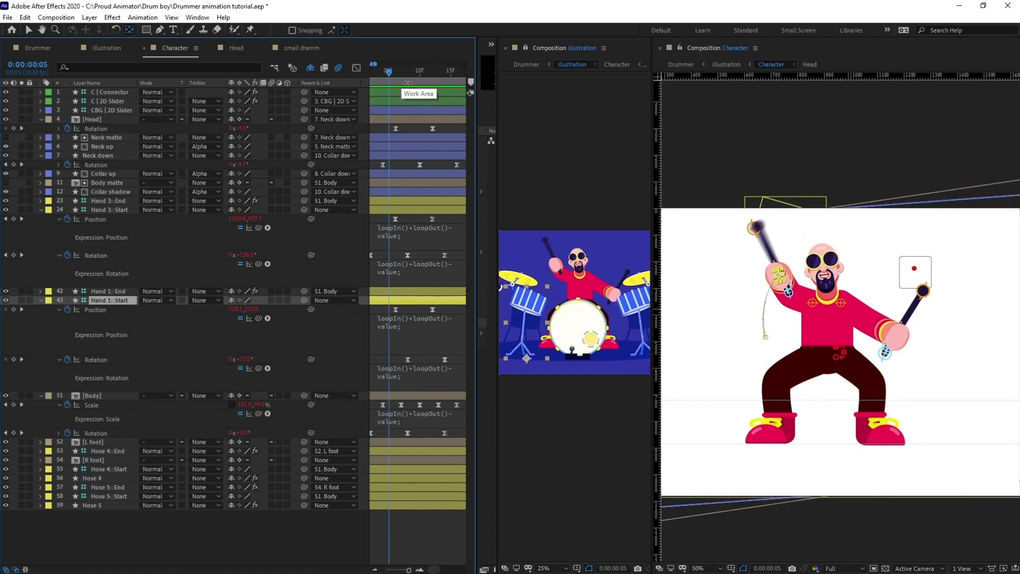
pyautogui.moveTo(394, 78); pyautogui.dragTo(398, 75)
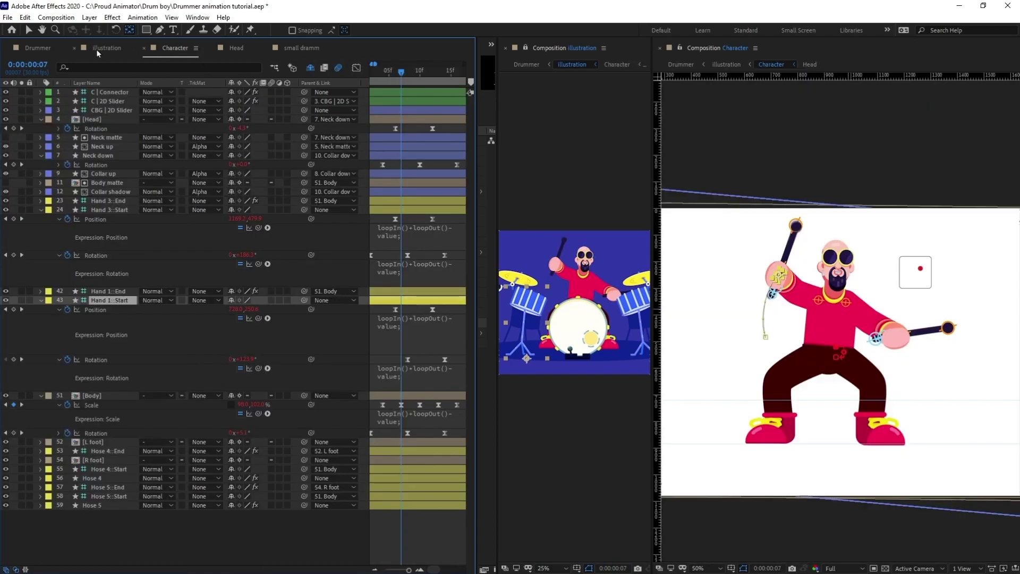
# - In small dramm, place the Drum's 0° Rotation keyframe at frame 7 and remove the one at frame 0
pyautogui.click(302, 48)
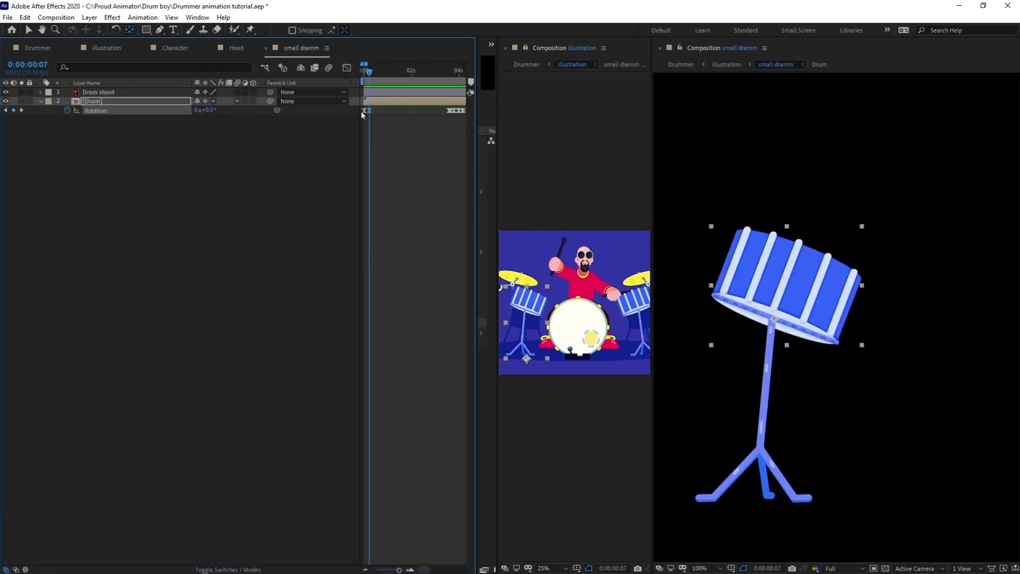
pyautogui.click(371, 129)
pyautogui.click(390, 199)
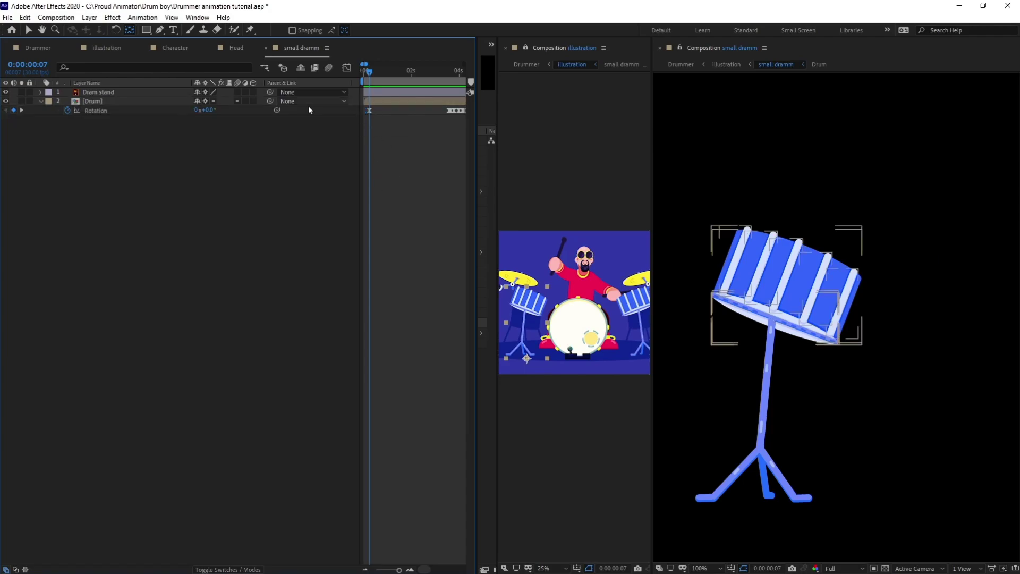
# - Check the drummer's stroke in the Character composition up to frame 14 and return to small dramm
pyautogui.click(175, 48)
pyautogui.press('space')
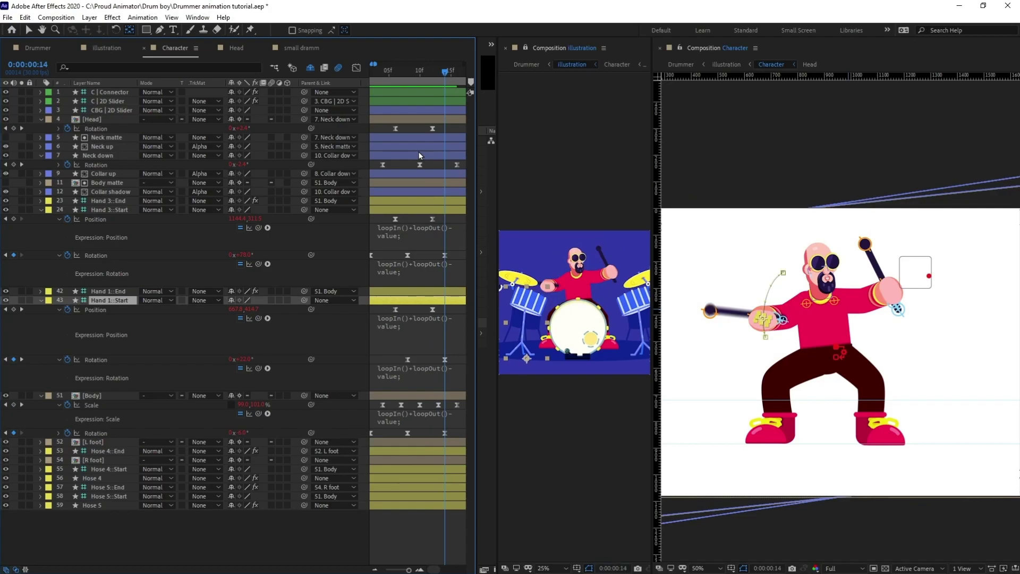
pyautogui.click(301, 48)
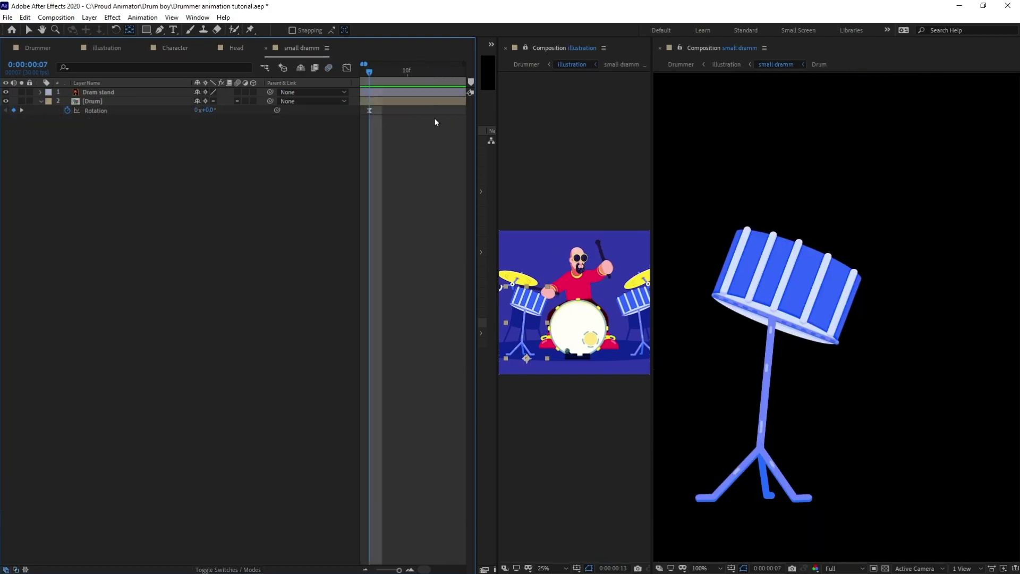
# - Place the Drum's eased swing Rotation keyframes so that the swing starts at frame 13
pyautogui.hotkey('shift', 'Escape')
pyautogui.hotkey('shift', 'Escape')
pyautogui.press('-')
pyautogui.press('-')
pyautogui.press('-')
pyautogui.moveTo(387, 118); pyautogui.dragTo(430, 111)
pyautogui.press('=')
pyautogui.press('=')
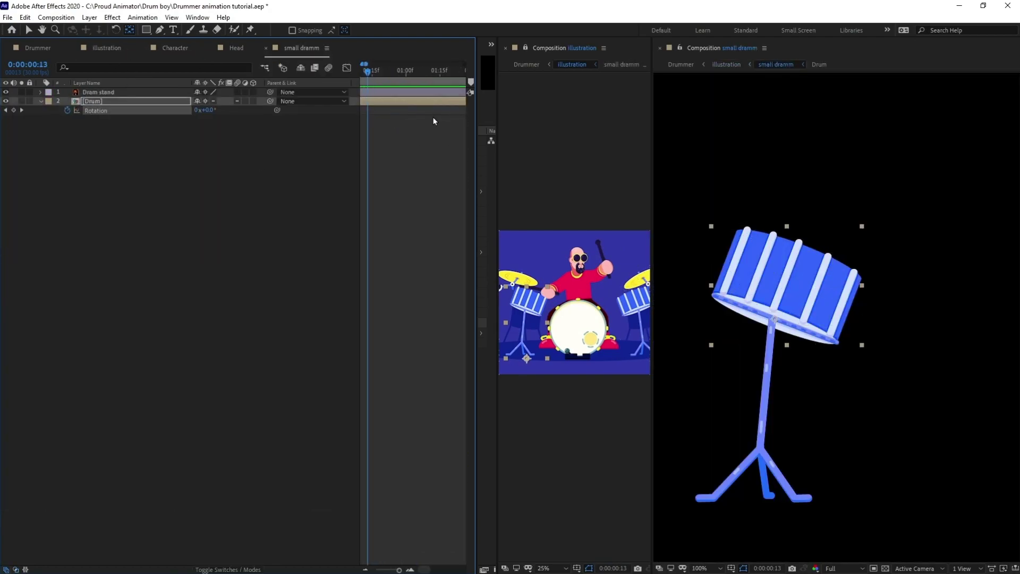
# - Scrub the Character composition from frame 13 to frame 19 to check the hand's hit timing
pyautogui.click(169, 48)
pyautogui.hscroll(2, 426, 253)
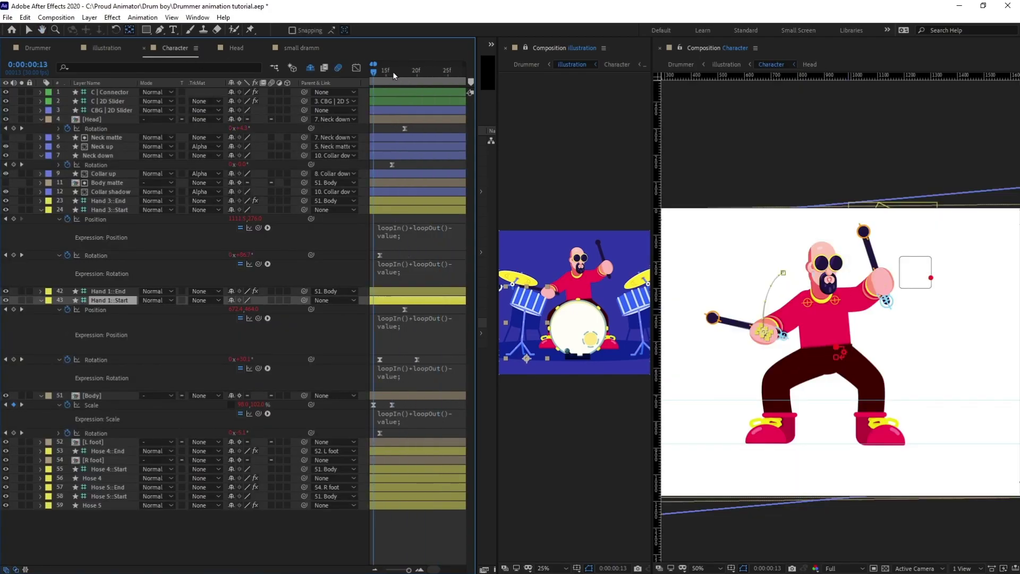
pyautogui.moveTo(393, 72); pyautogui.dragTo(411, 74)
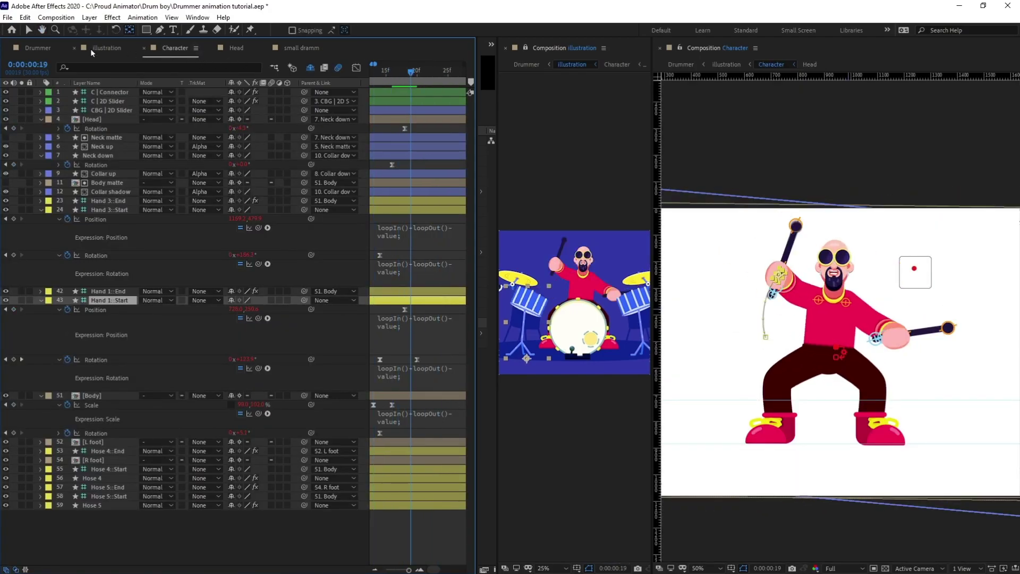
# - In small dramm, compress the Drum's swing Rotation keyframes closer together so that the last one falls at frame 18
pyautogui.click(103, 47)
pyautogui.doubleClick(94, 100)
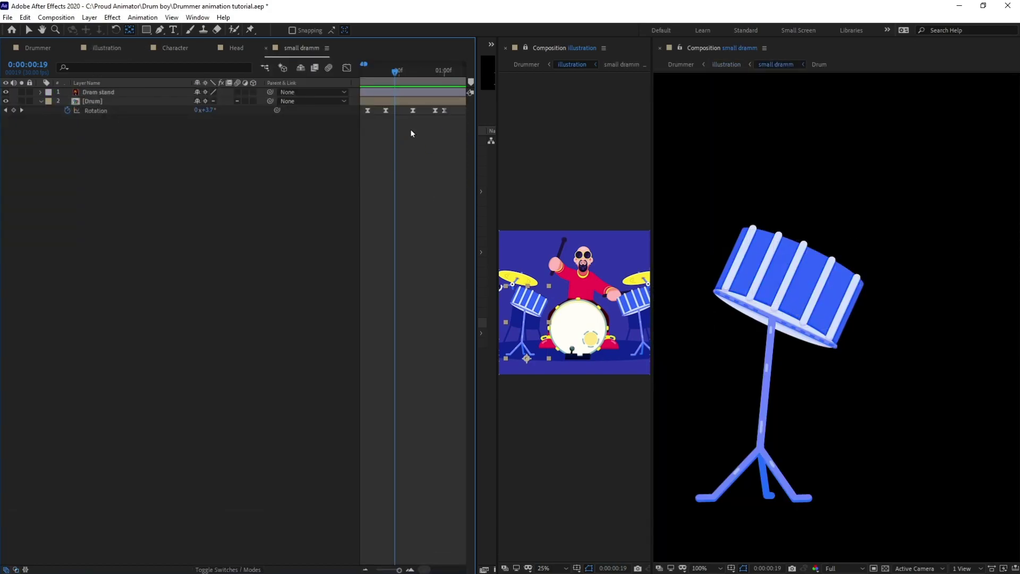
pyautogui.press('v')
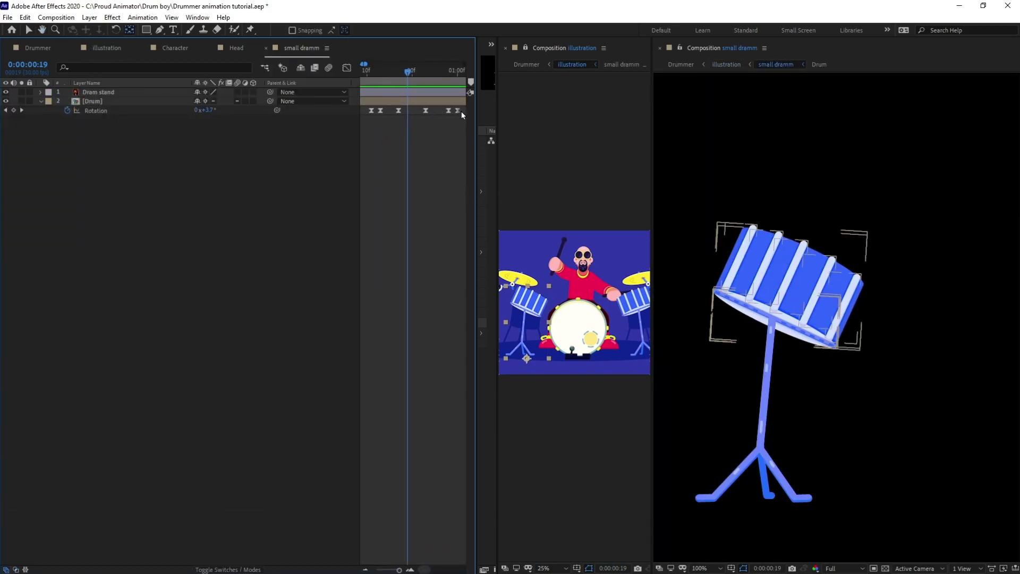
pyautogui.moveTo(461, 111); pyautogui.dragTo(396, 121)
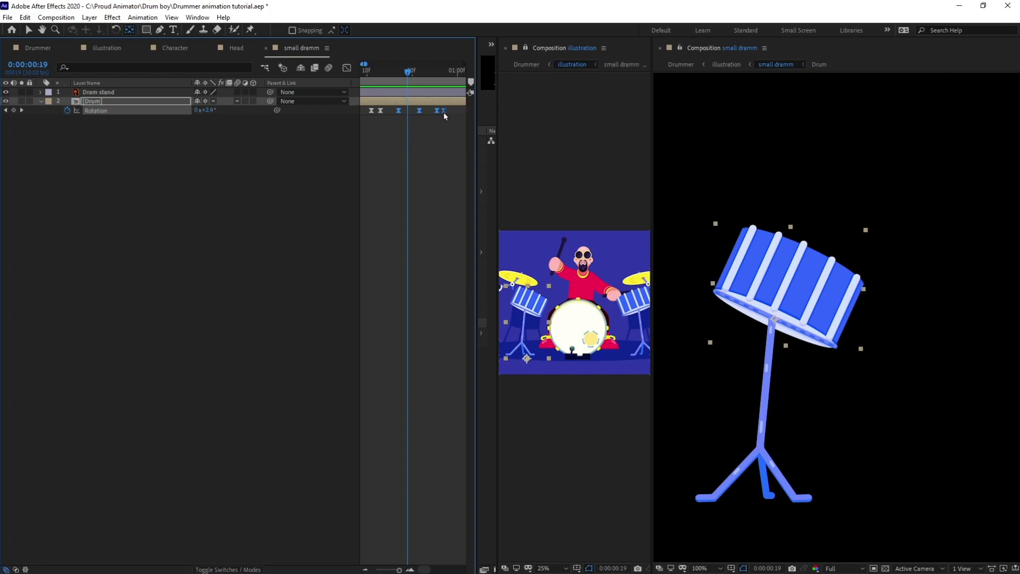
pyautogui.moveTo(429, 114); pyautogui.dragTo(404, 111)
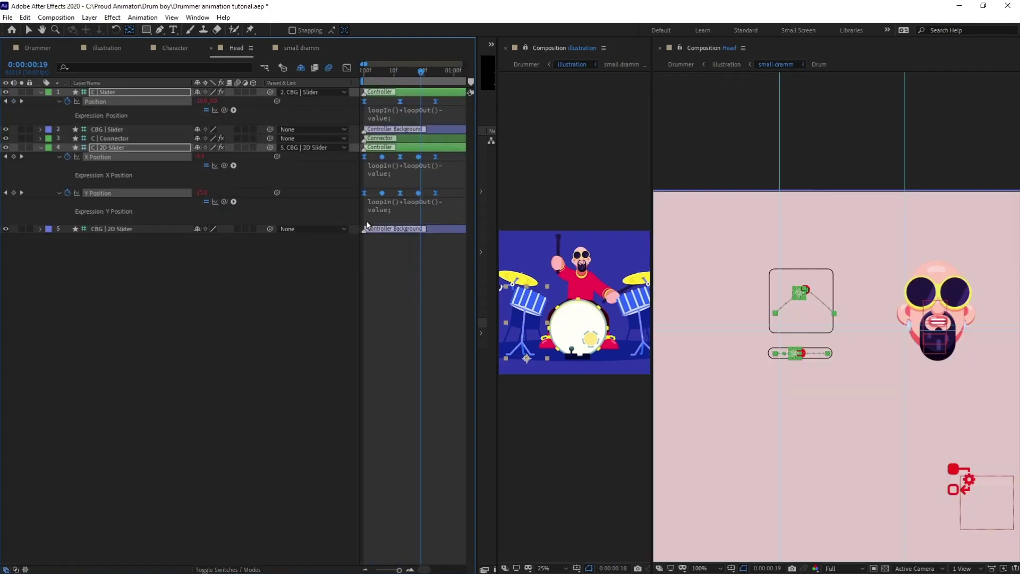
# - Copy the loopIn()+loopOut()-value expression from the Head composition's slider and apply it to the Drum's Rotation in small dramm
pyautogui.click(393, 203)
pyautogui.hotkey('ctrl', 'c')
pyautogui.click(381, 310)
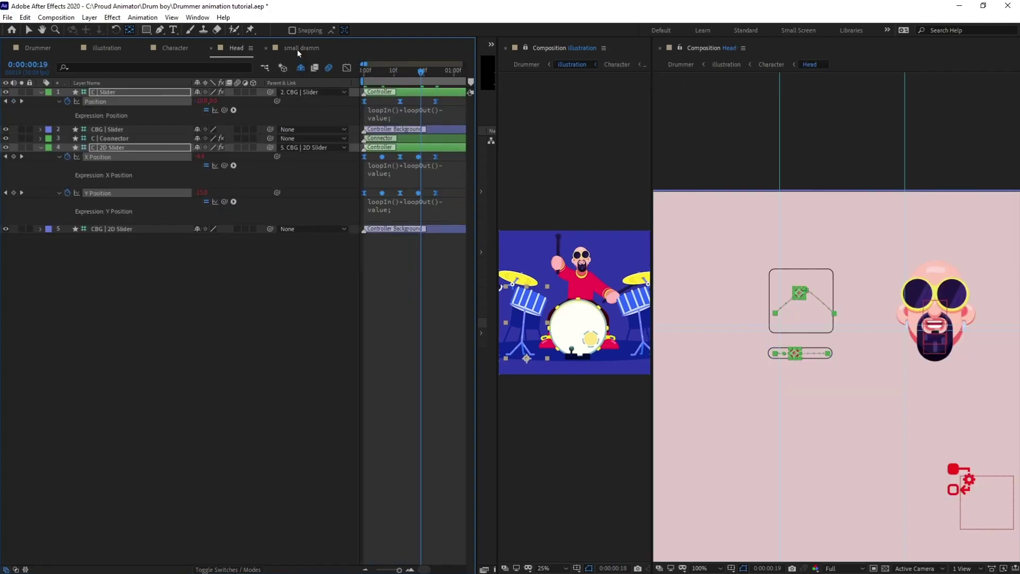
pyautogui.click(297, 48)
pyautogui.hotkey('ctrl', 'v')
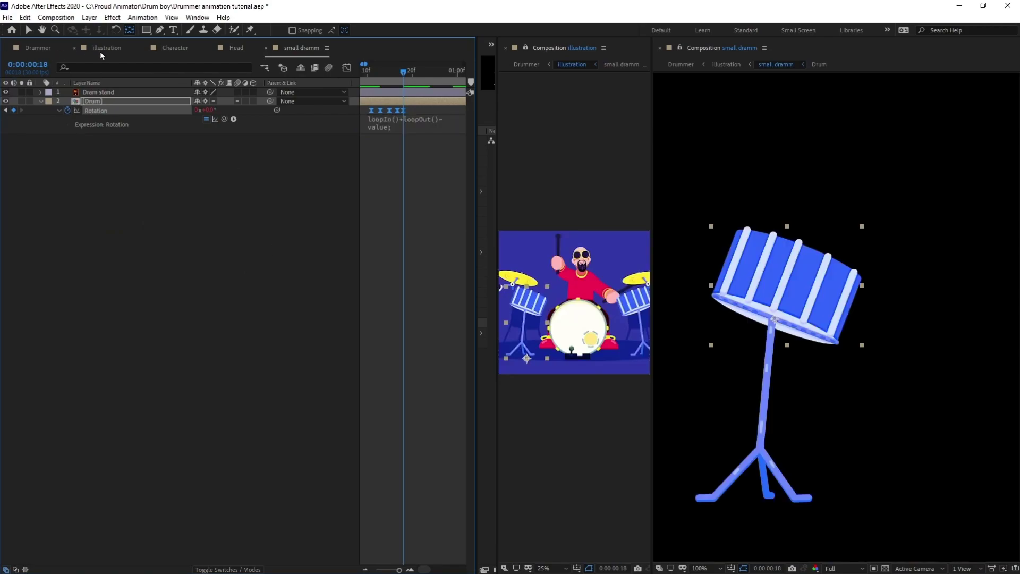
# - Play back the illustration composition to check the small drum's looping swing against the drummer's hits
pyautogui.click(100, 51)
pyautogui.moveTo(479, 190); pyautogui.dragTo(493, 190)
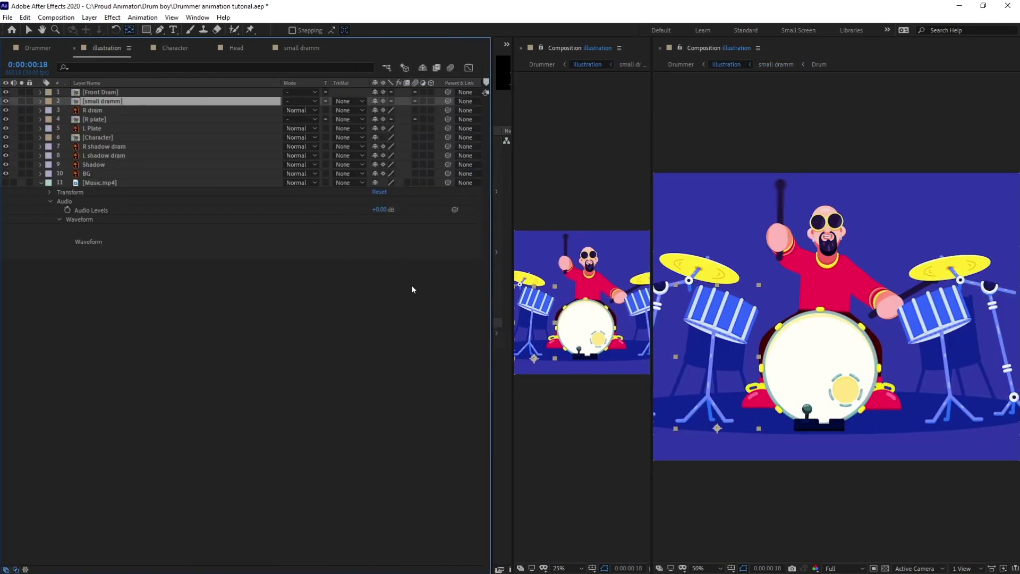
pyautogui.click(412, 289)
pyautogui.press('space')
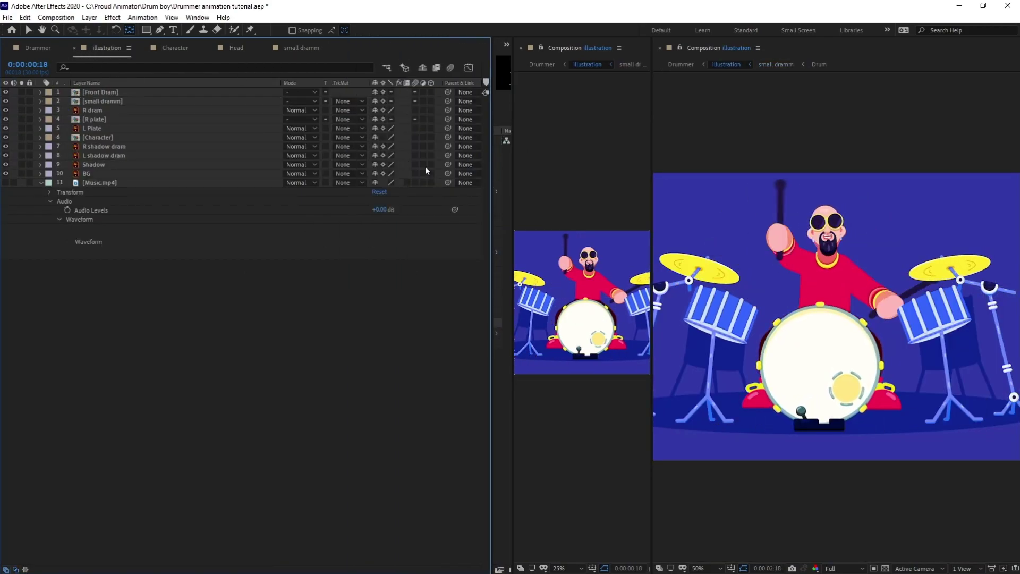
# - Widen the Project panel until its item list shows and return to the illustration composition's timeline
pyautogui.moveTo(512, 109); pyautogui.dragTo(616, 108)
pyautogui.click(169, 50)
pyautogui.click(105, 48)
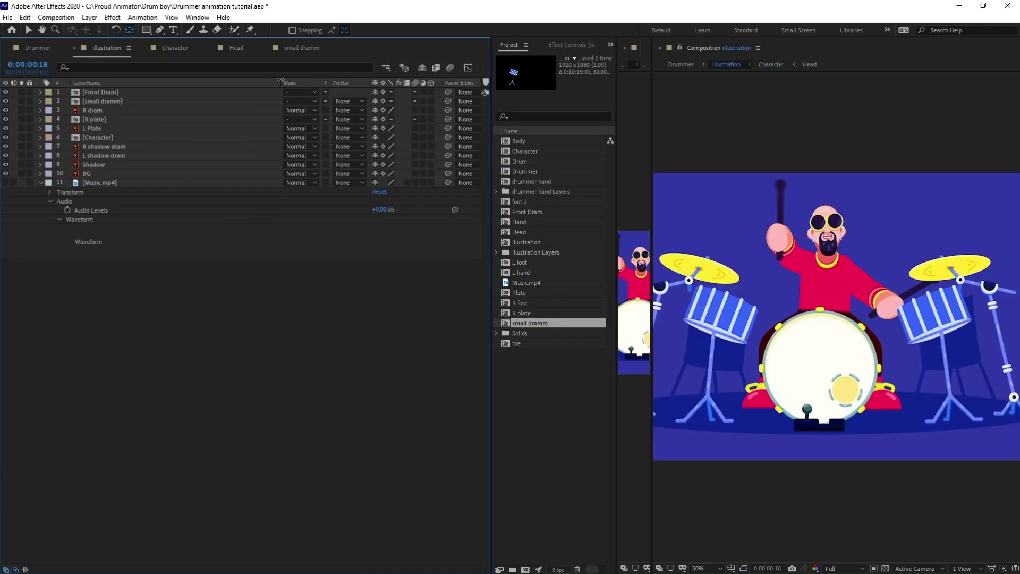